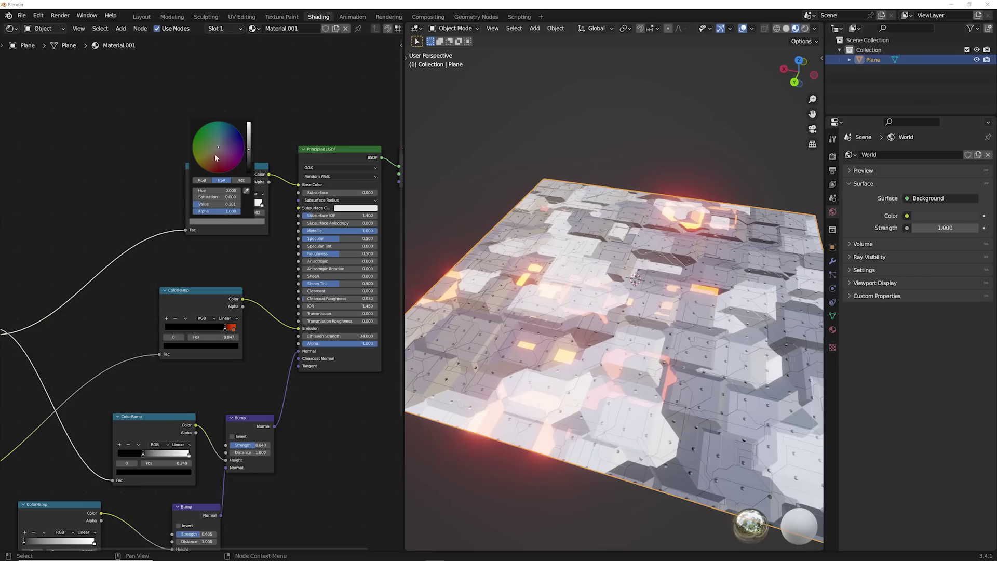
Step: Tint the dark stop of the base color ramp green and shift the dark stop of the noise-driven ColorRamp
click(215, 154)
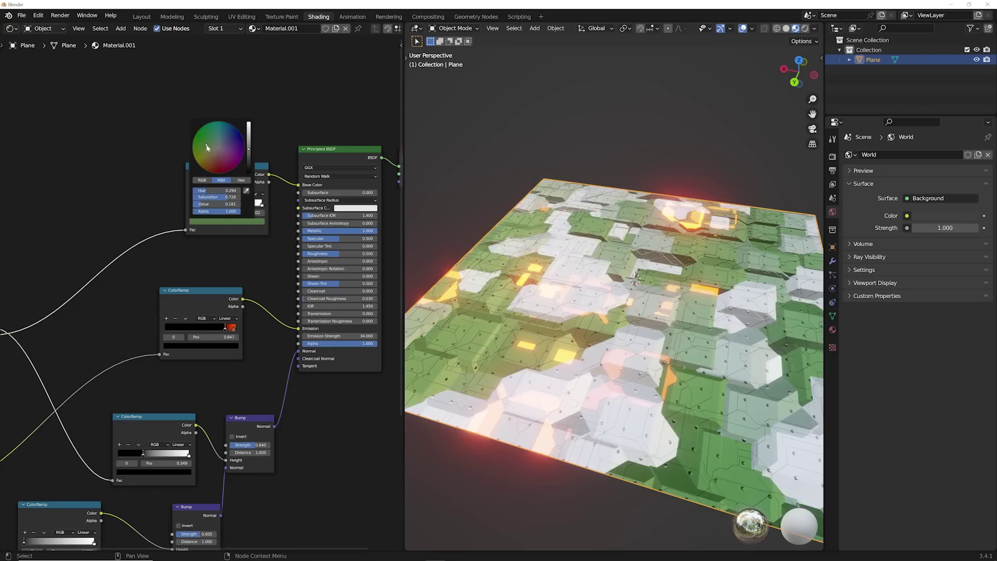
click(216, 156)
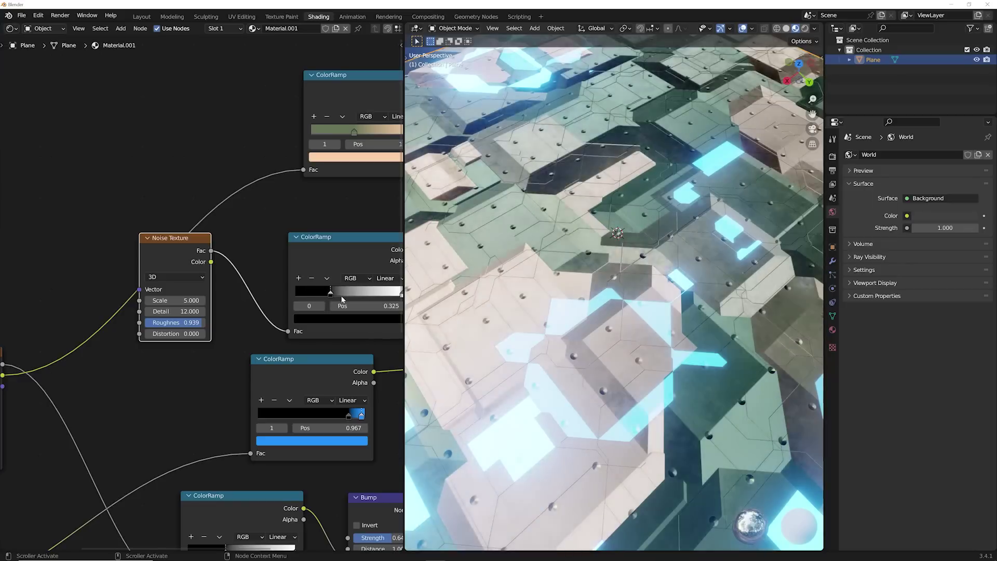
scroll(318, 306, up, 2)
drag(335, 307, 302, 308)
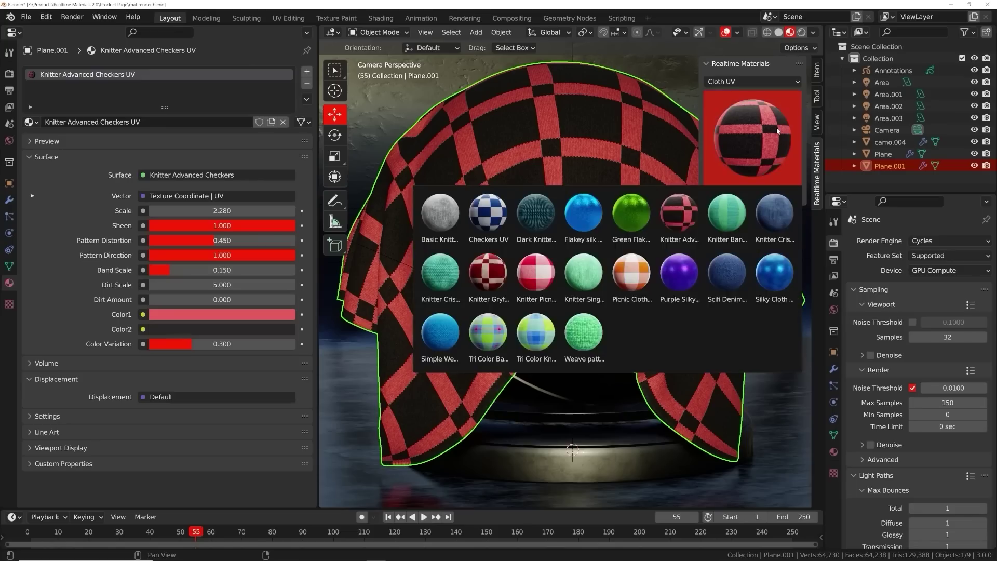
Step: Add the Knitter Picnic Cloth UV material to the draped cloth and change its Color1
click(536, 273)
click(753, 195)
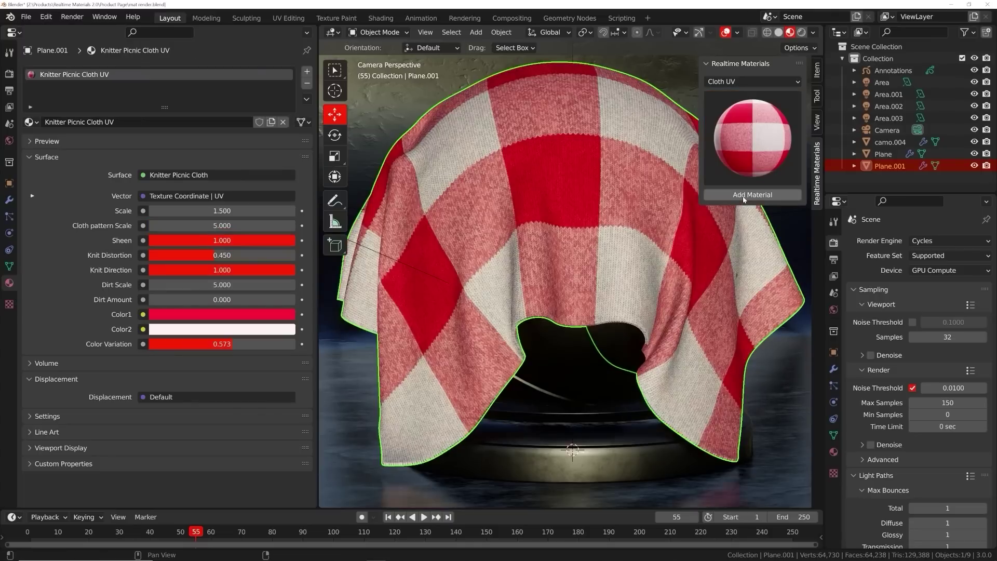
click(226, 315)
click(194, 229)
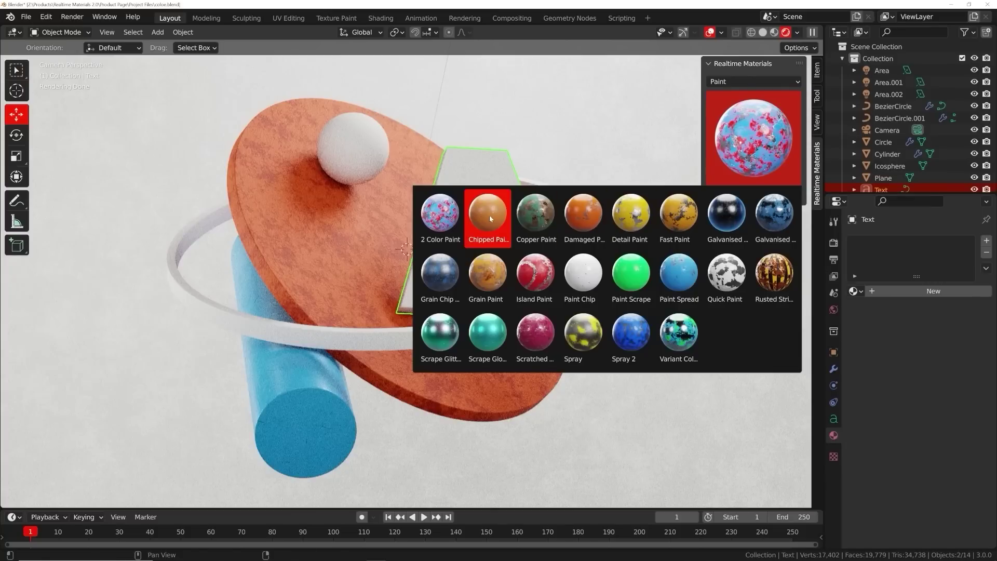
Step: Add the Chipped Paint material to the letter A and the Basic Wood material to the large ring
click(489, 215)
click(753, 195)
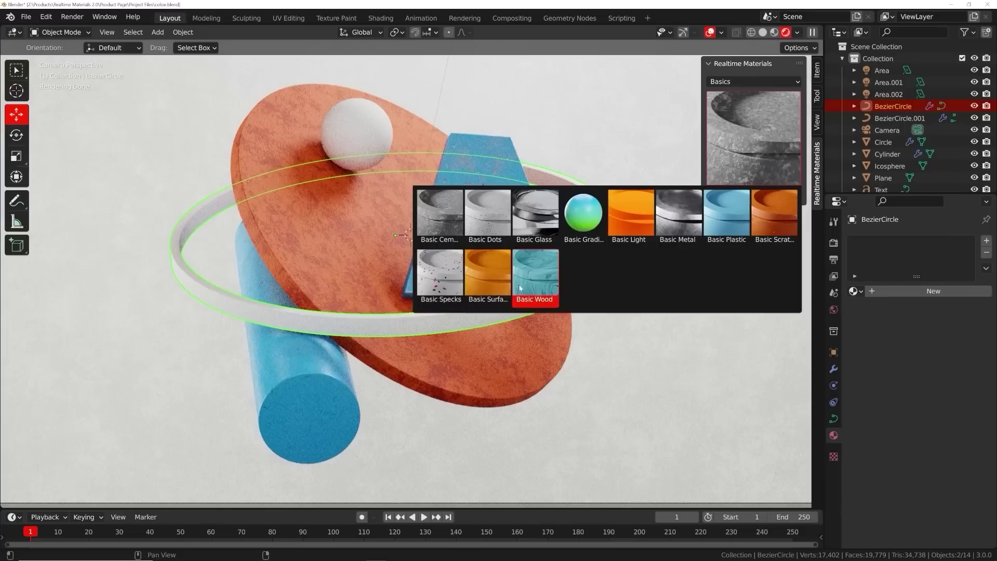
click(535, 281)
click(754, 195)
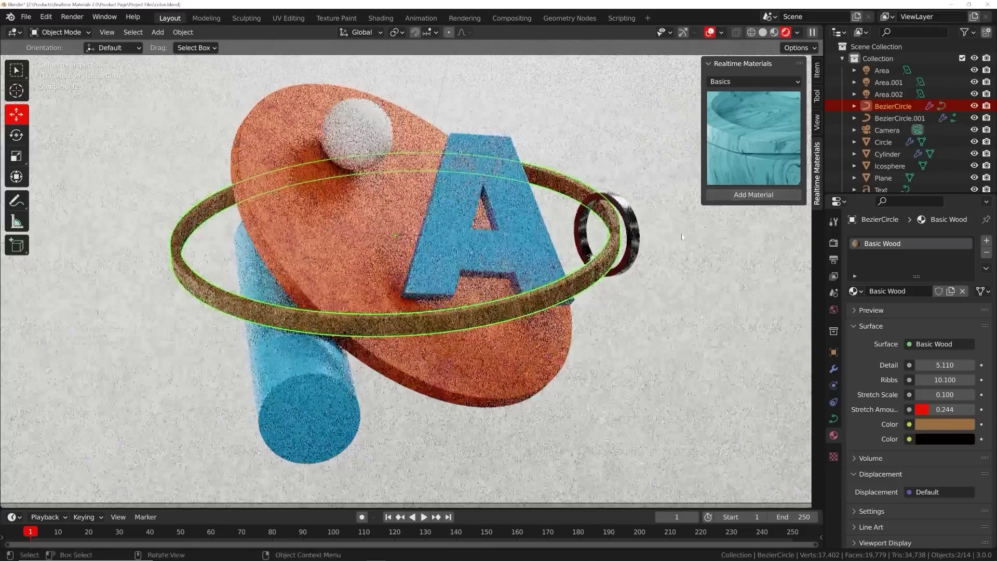
click(930, 425)
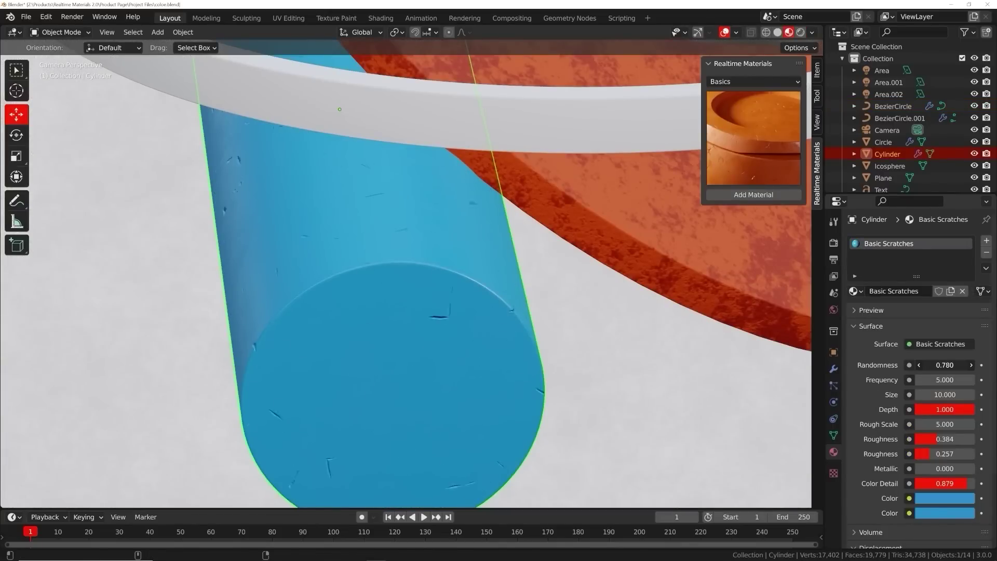
Step: Increase the Basic Scratches randomness on the cylinder and change the first color of the sphere's Dirty Asphalt material
drag(945, 366, 961, 366)
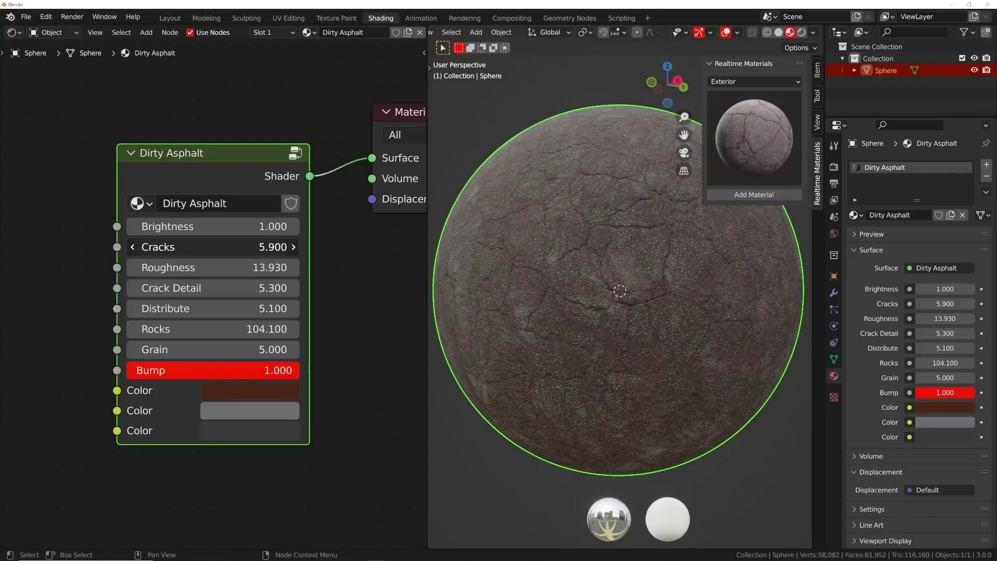
click(249, 390)
drag(357, 228, 356, 206)
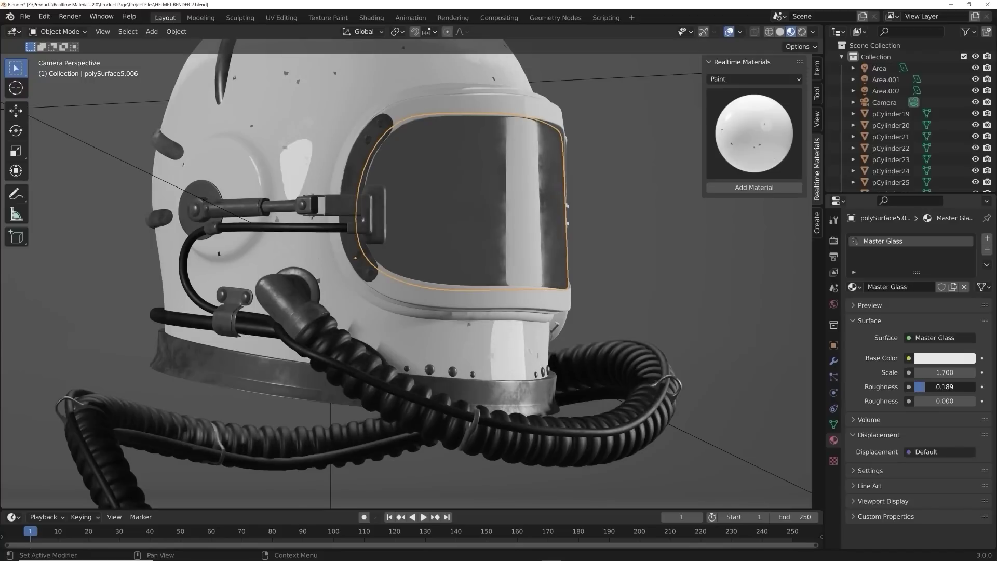
Step: Raise the roughness of the helmet visor's Master Glass and the Missing Pattern amount of the hexagon's terrazzo material
drag(925, 386, 945, 401)
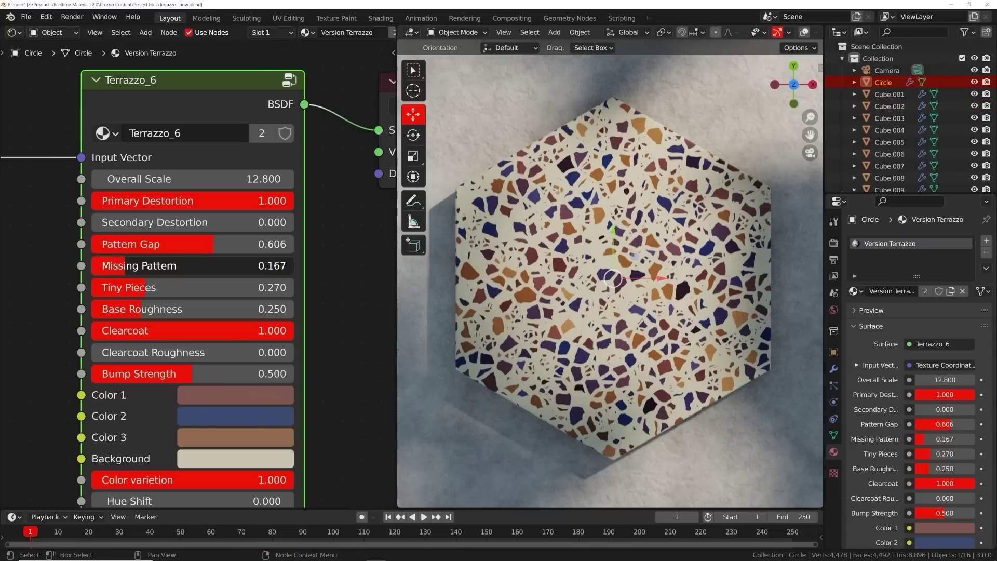
drag(125, 265, 175, 268)
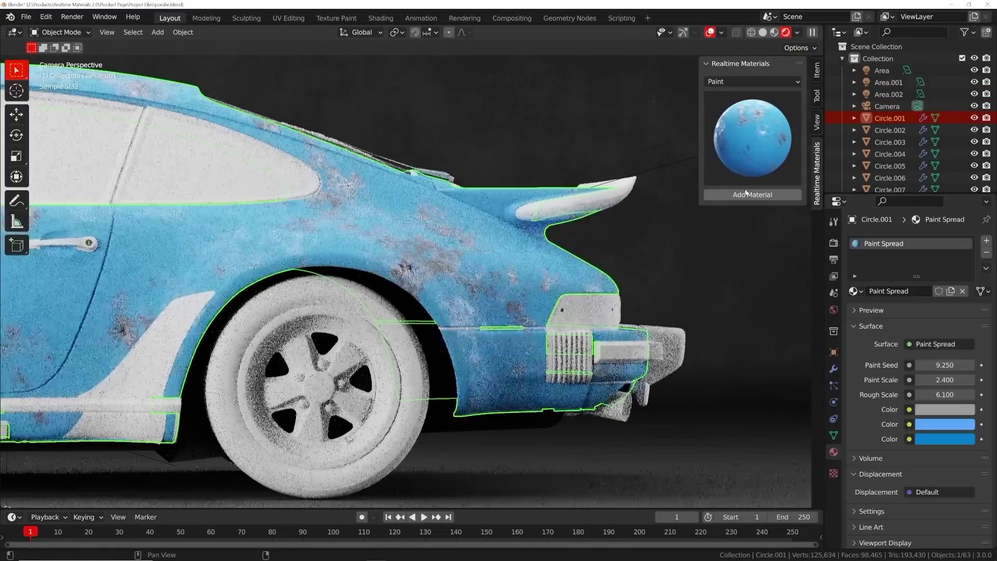
Step: Pick the Paint Spread material from the Paint category for the car body
click(753, 138)
click(679, 327)
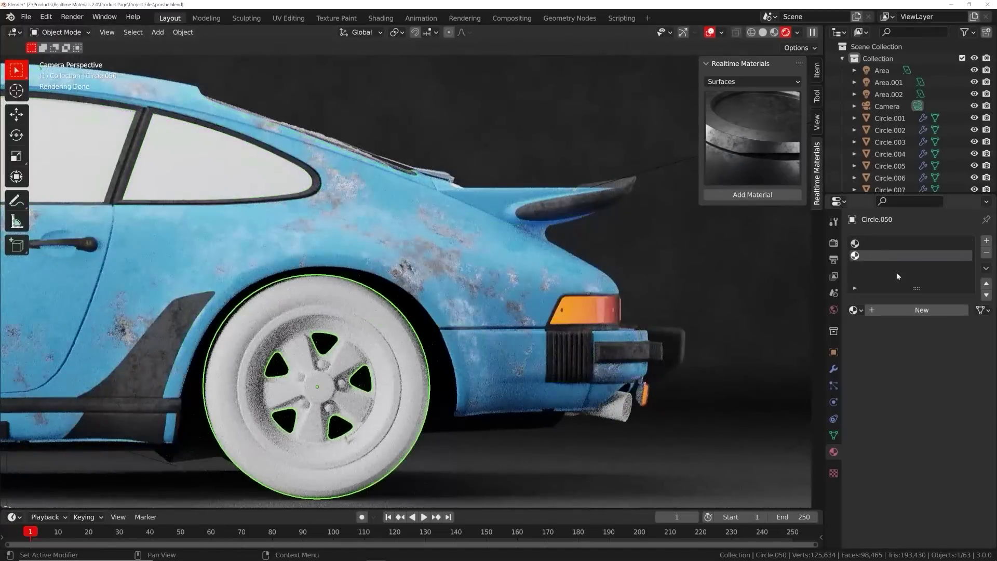
Step: Add the Metal Grain material from the Metal category to the car's rear wheel
click(753, 81)
click(718, 173)
click(752, 138)
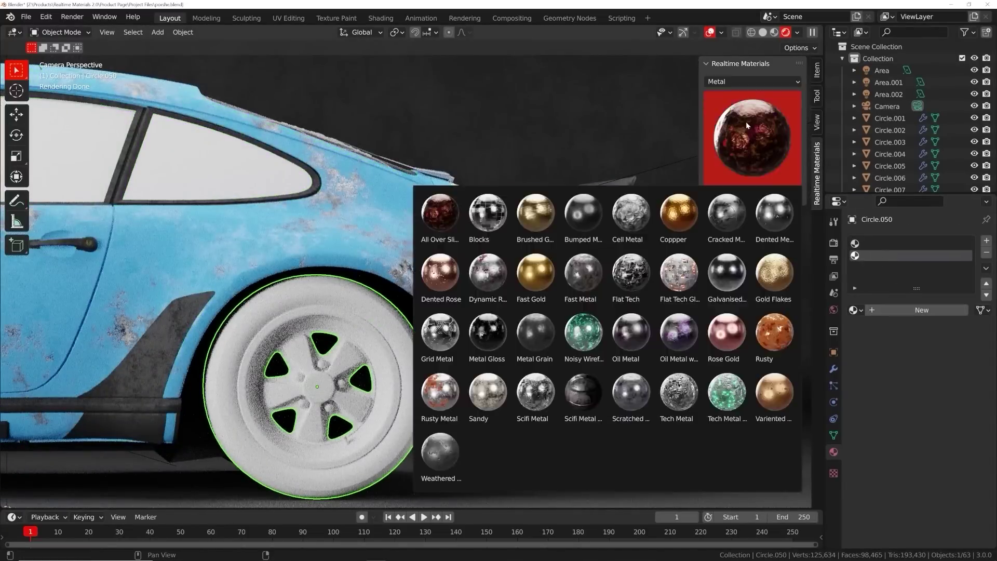
click(535, 335)
click(752, 195)
click(752, 195)
click(719, 173)
click(753, 137)
click(536, 343)
click(753, 195)
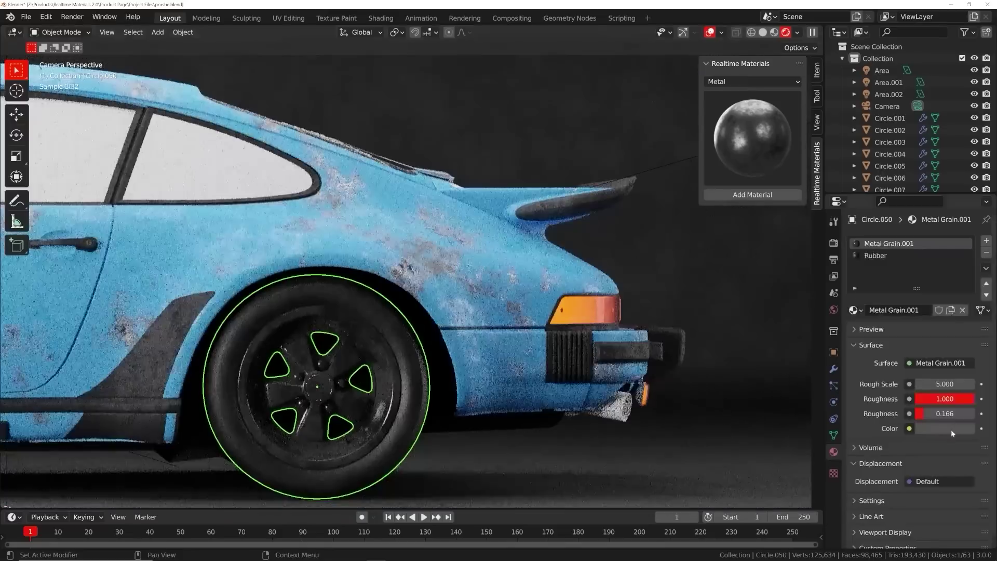
Step: Add the Basic Glass material from the Basics category to the car windows
click(752, 82)
click(718, 105)
click(753, 195)
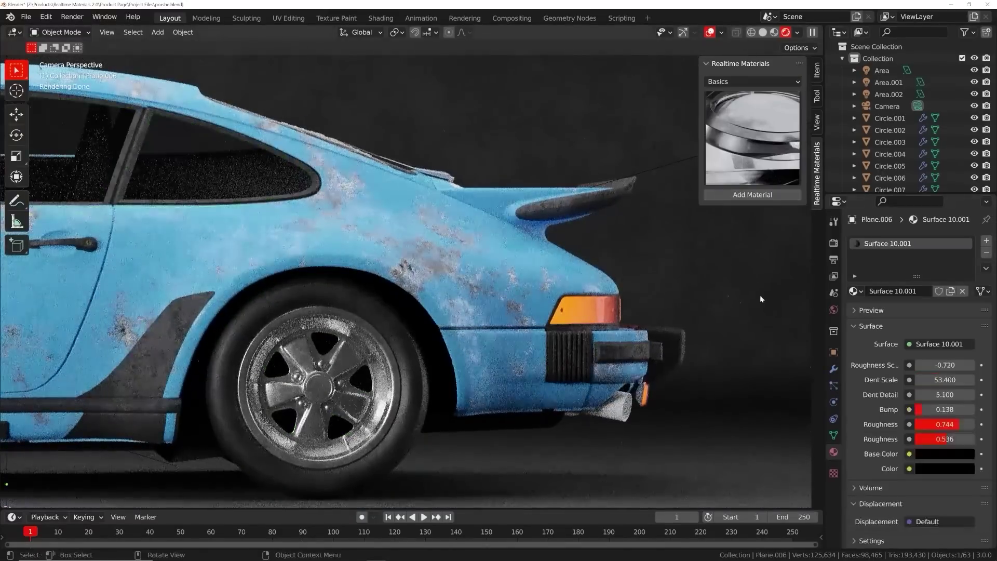
click(753, 82)
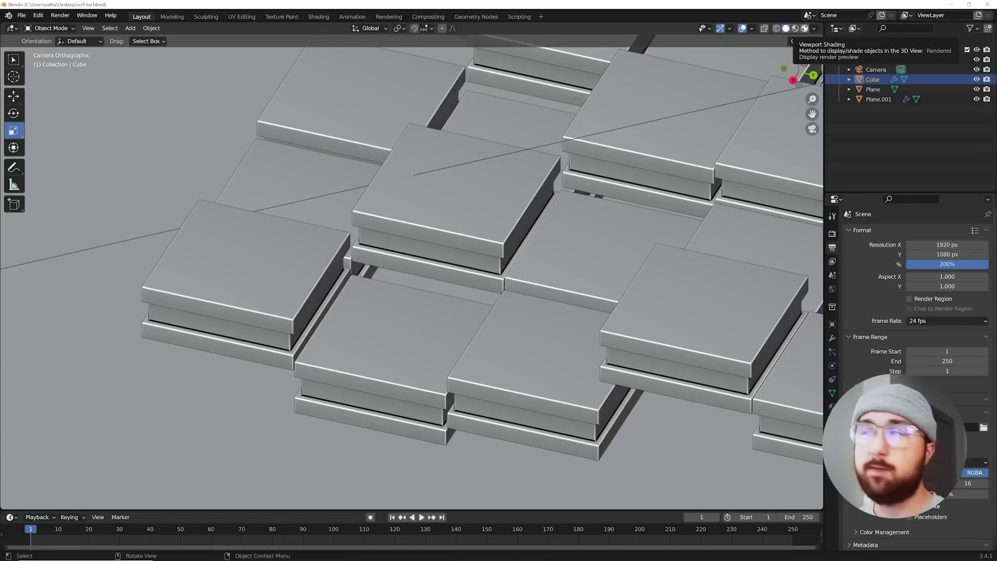
Step: Examine the finished sci-fi panel scene in rendered, solid and material preview shading, from the camera and from other angles
click(805, 28)
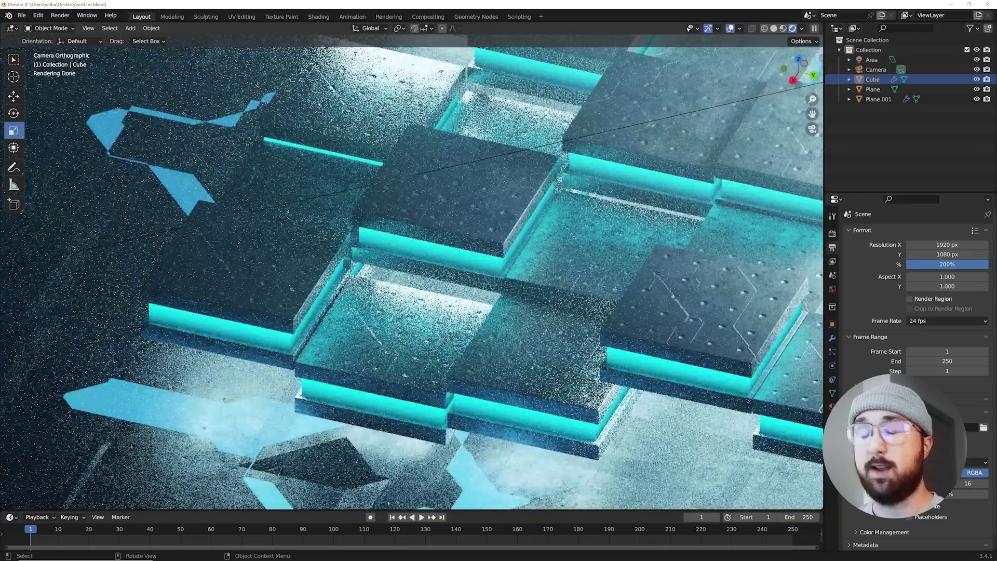
click(764, 28)
click(786, 28)
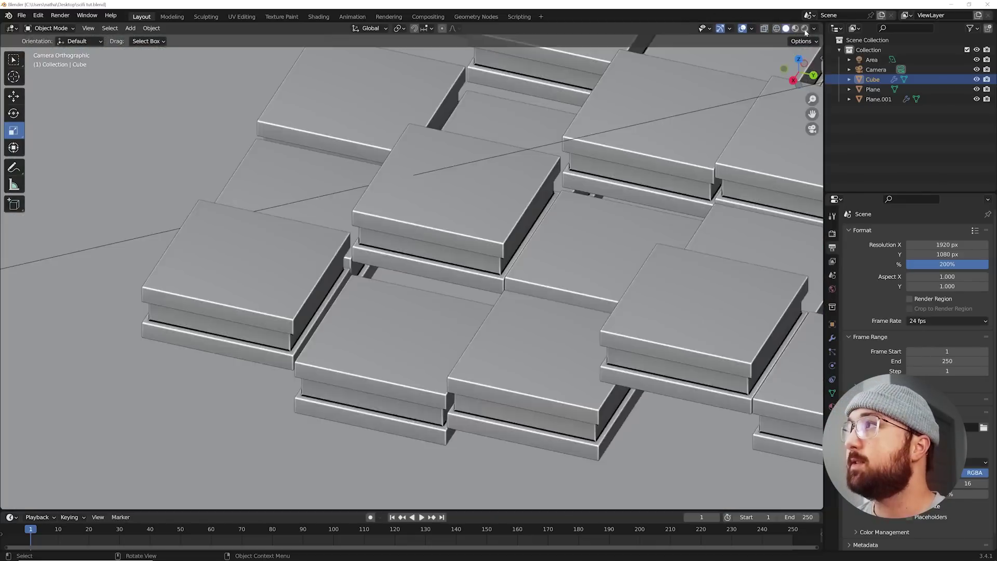
click(804, 28)
click(795, 28)
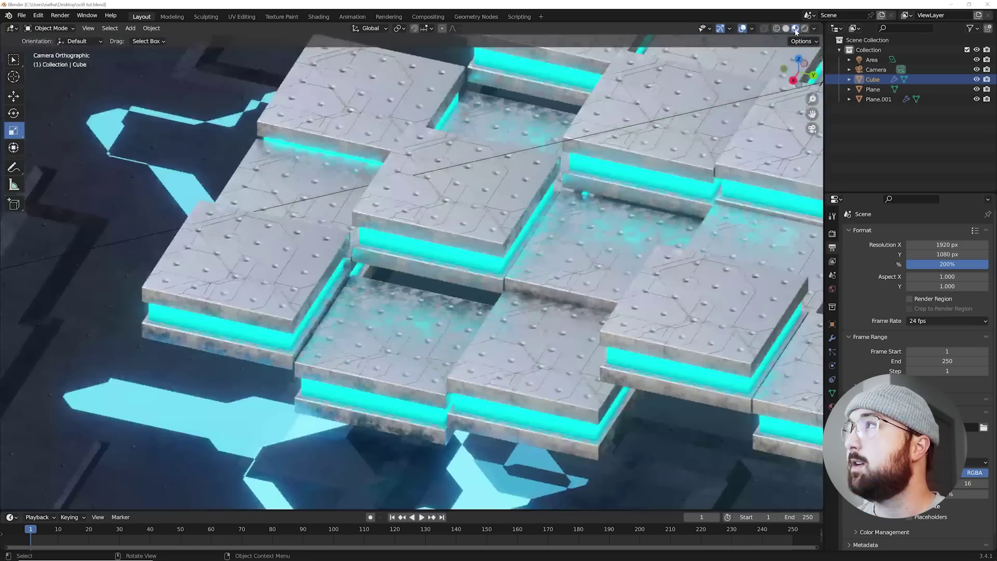
middle_drag(535, 239, 455, 312)
scroll(459, 254, down, 4)
scroll(454, 312, up, 5)
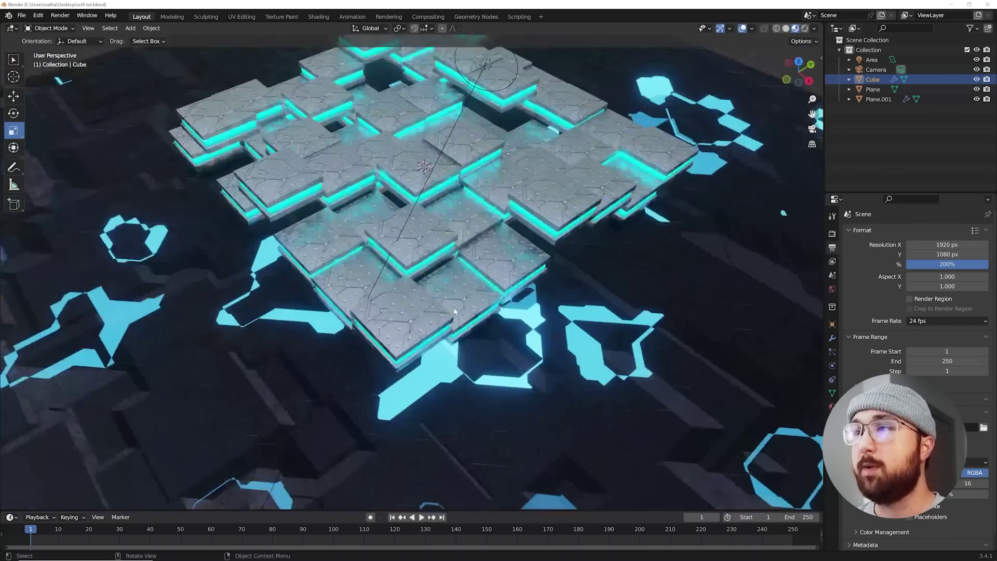
scroll(454, 310, up, 1)
Step: Lighten the base color of the ground plane's material
click(382, 319)
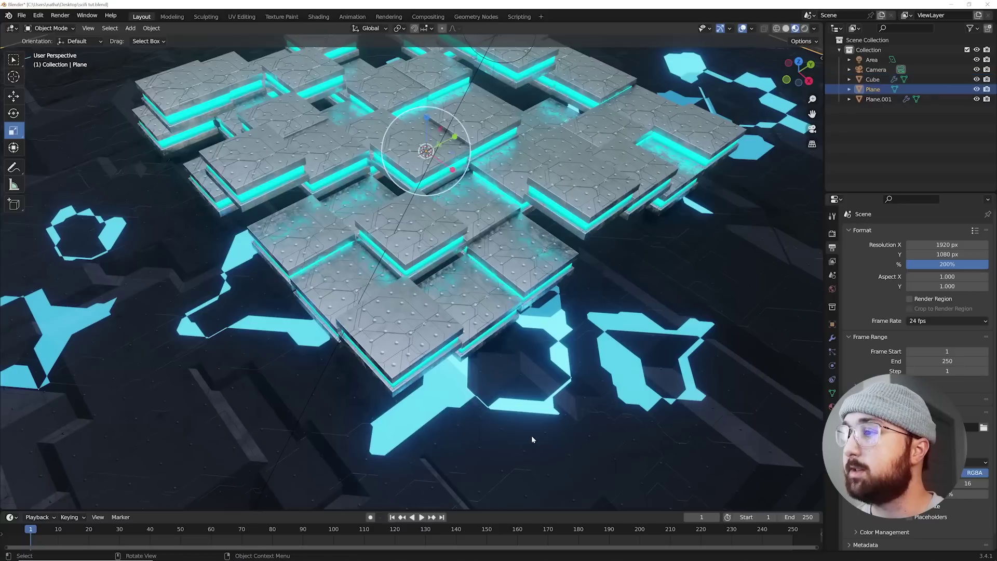
click(832, 407)
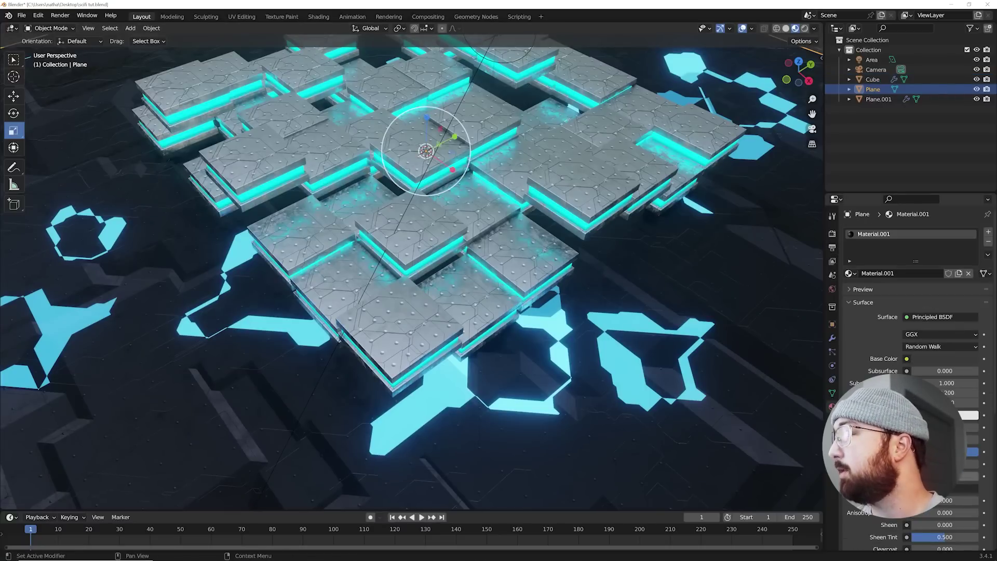
middle_drag(712, 364, 600, 334)
scroll(600, 335, down, 5)
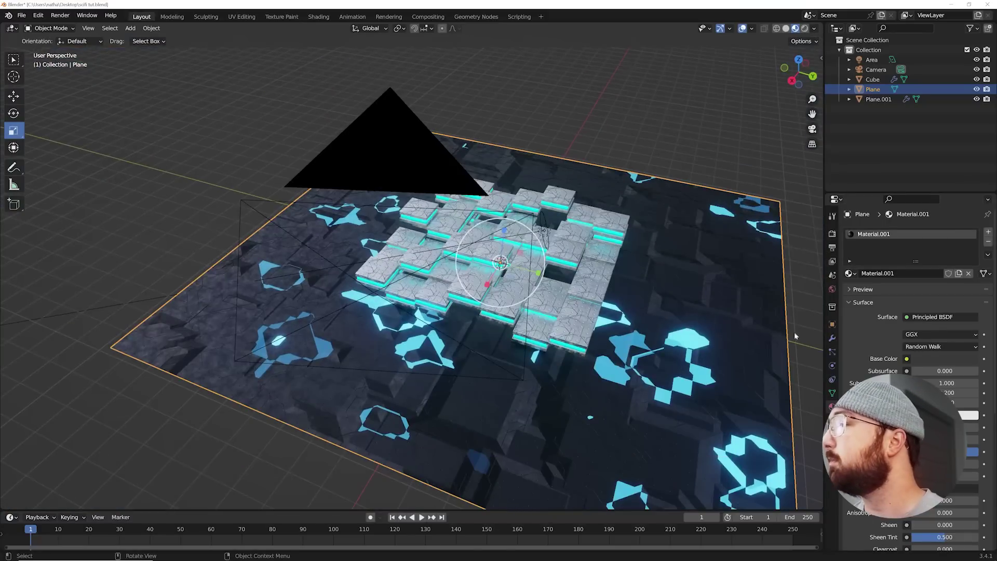
click(945, 358)
mouse_move(971, 257)
mouse_down()
mouse_move(970, 229)
mouse_move(971, 248)
mouse_up()
Step: Adjust the emission strength of the ground plane's material and check the scene through the camera
scroll(968, 425, down, 7)
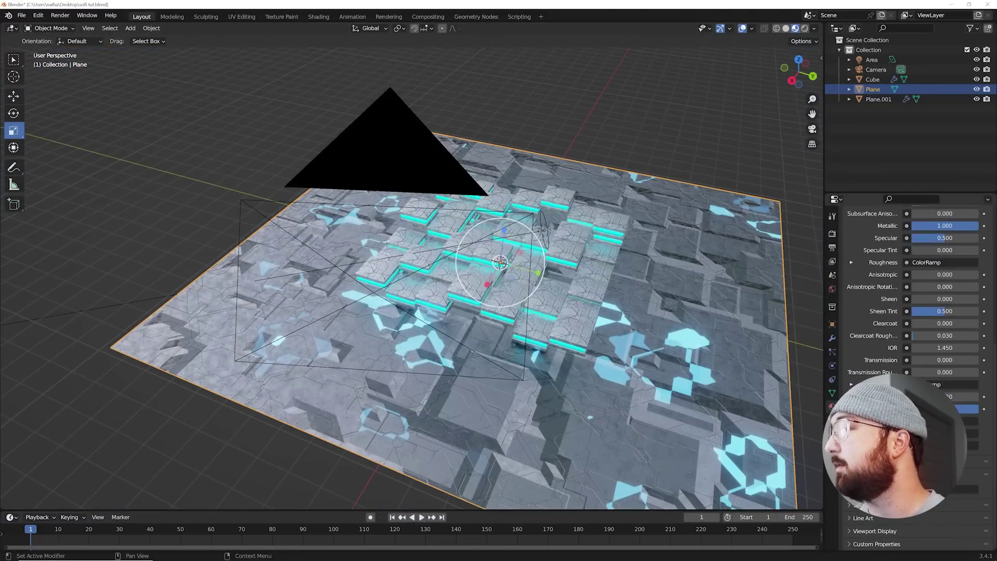
mouse_move(958, 396)
mouse_down()
mouse_move(977, 396)
mouse_move(960, 396)
mouse_up()
middle_drag(613, 353, 452, 339)
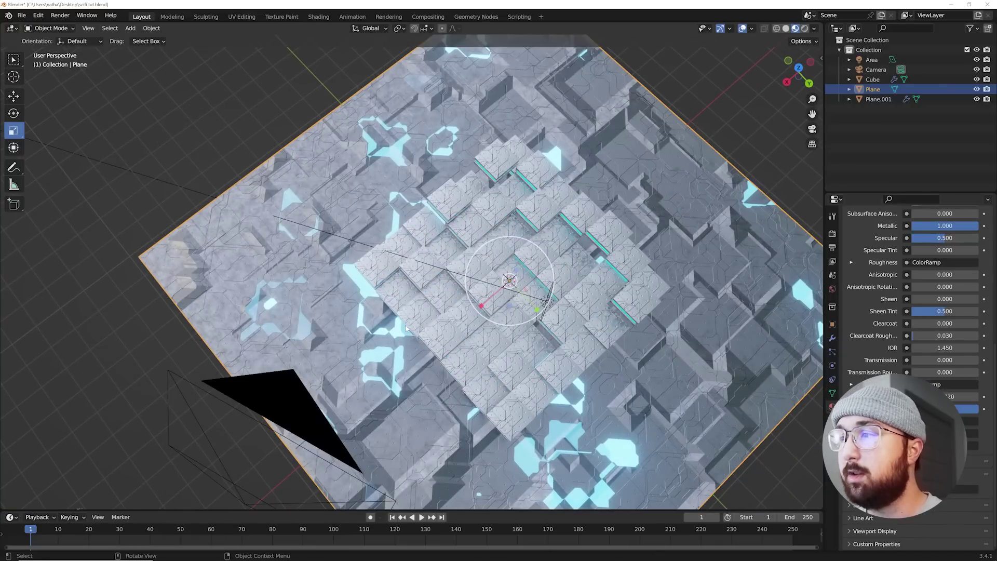
scroll(342, 308, up, 3)
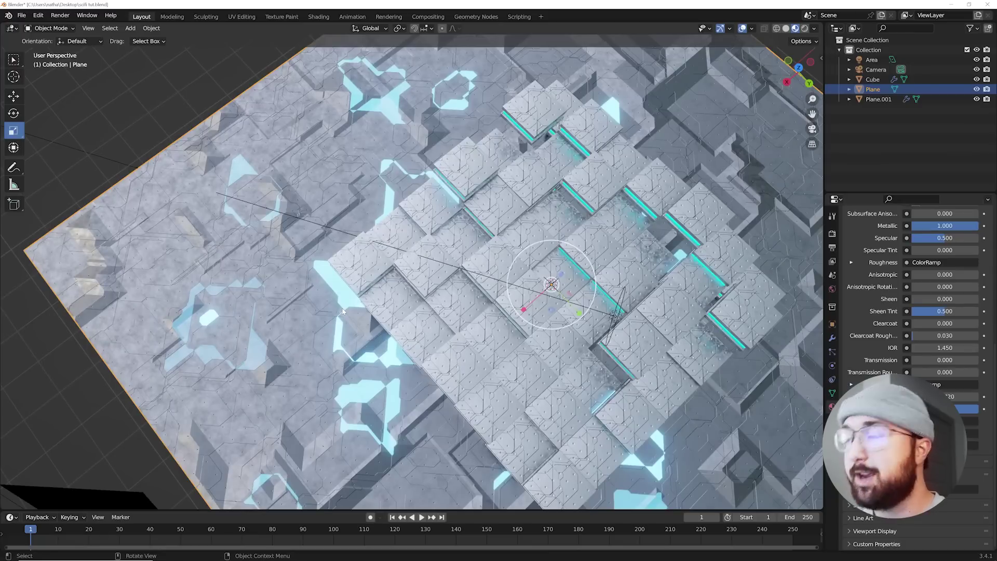
key(KP_0)
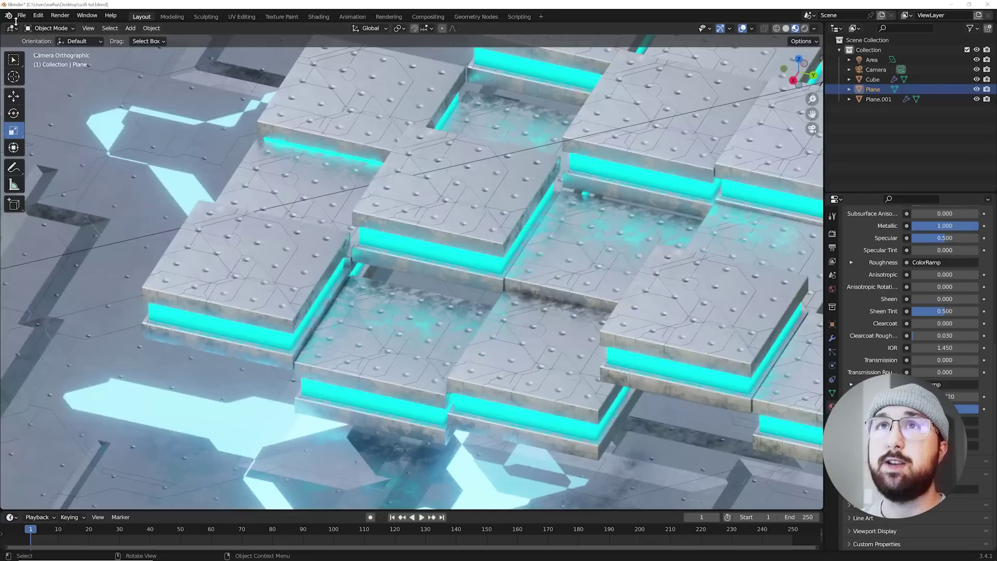
Step: Start a new file without saving the changes to scifi tut.blend
click(19, 15)
mouse_move(37, 25)
click(149, 35)
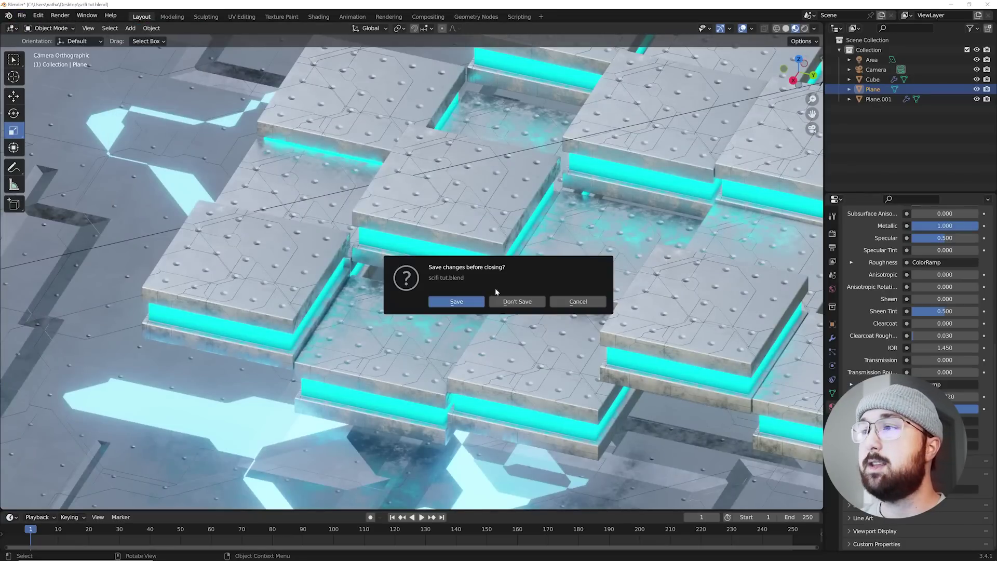
click(502, 303)
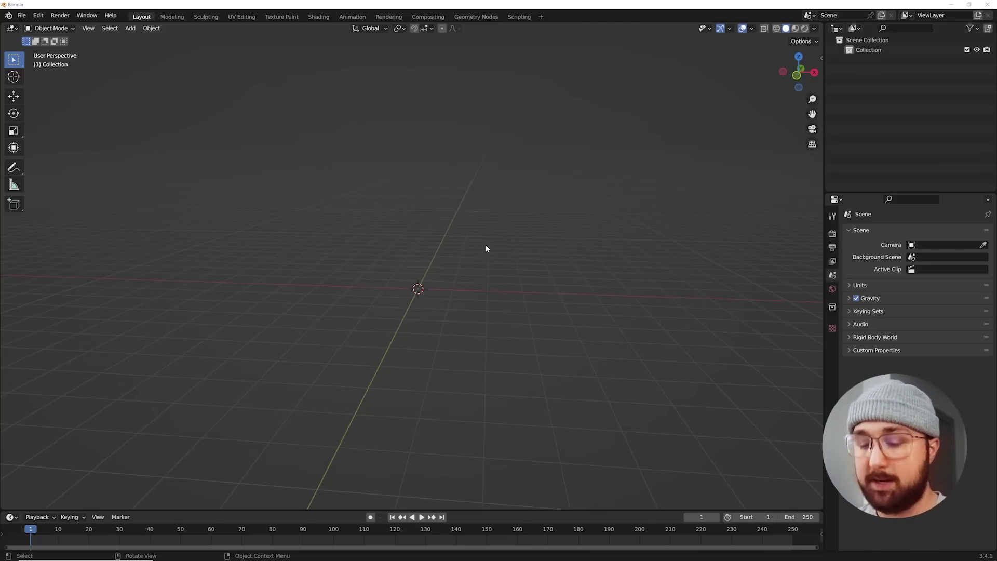
key(shift+a)
click(516, 266)
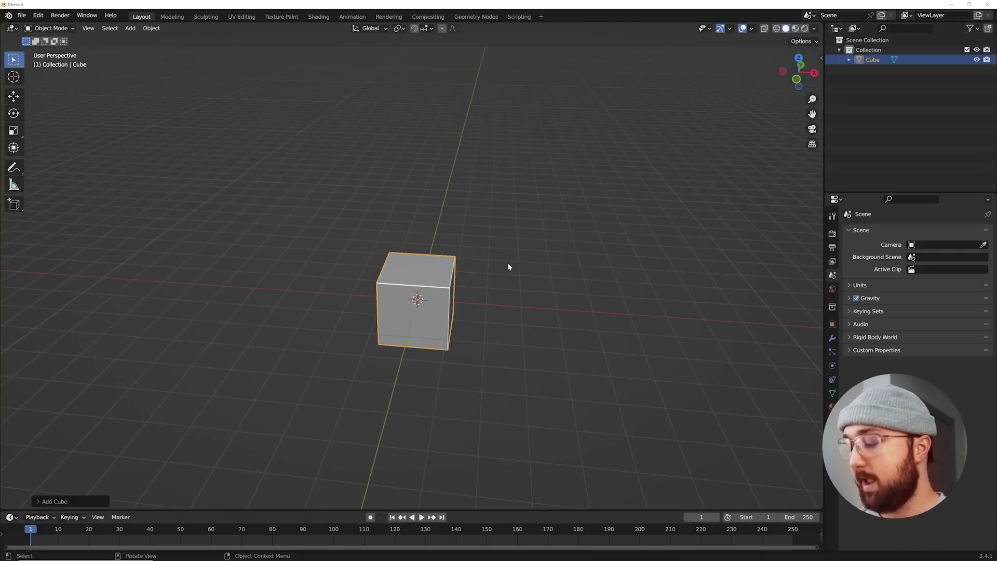
key(Delete)
Step: Add a plane at the origin, scaled up to a large ground surface, and apply all its transforms
key(shift+a)
click(540, 264)
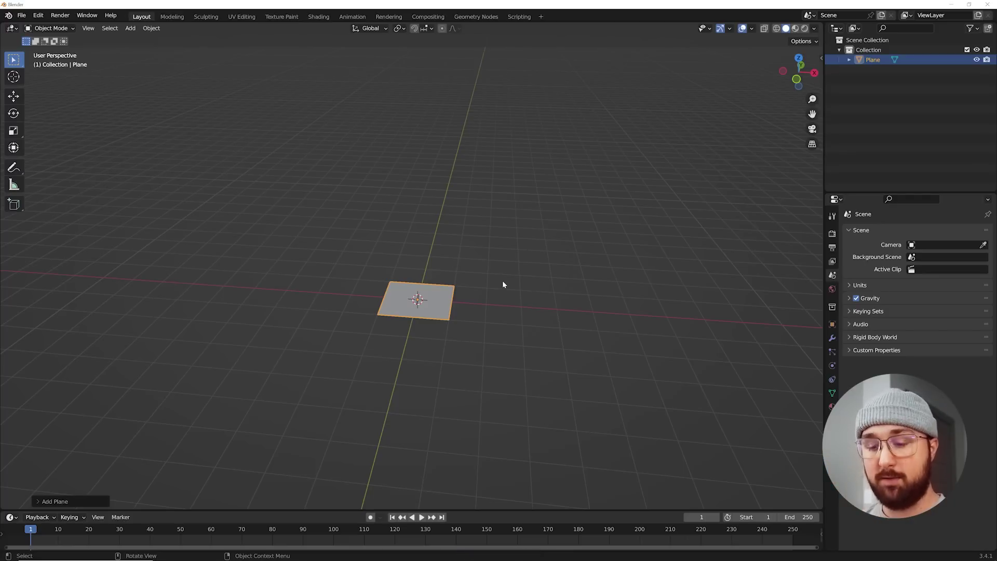
key(s)
click(416, 306)
key(ctrl+a)
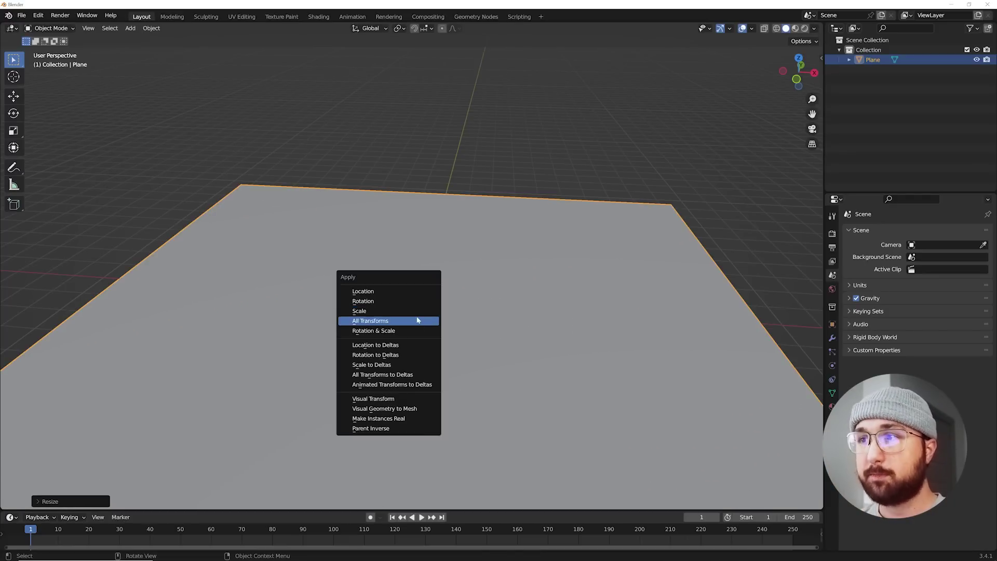
click(417, 321)
Step: Switch to the Shading workspace with the whole plane in view
click(318, 17)
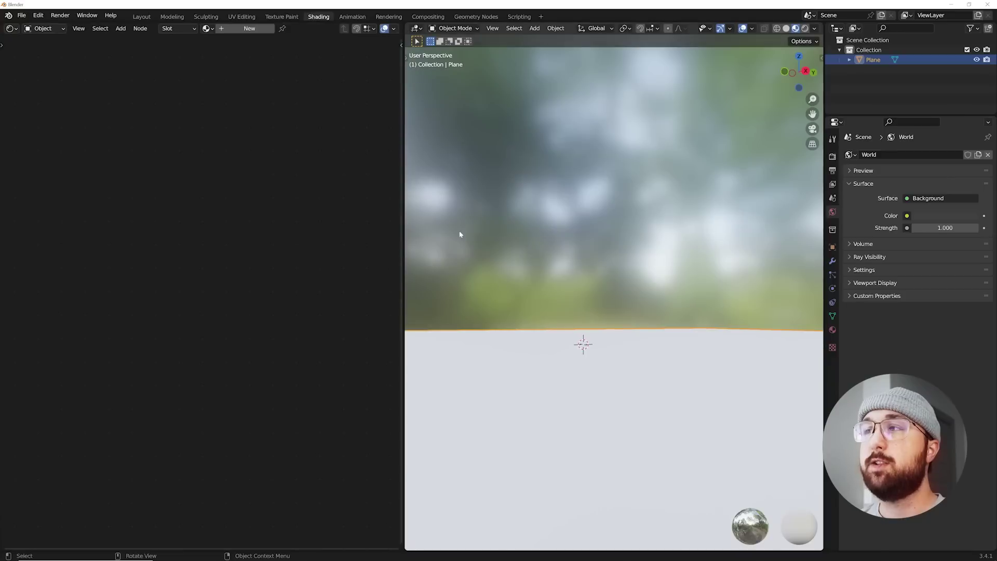
middle_drag(463, 359, 626, 362)
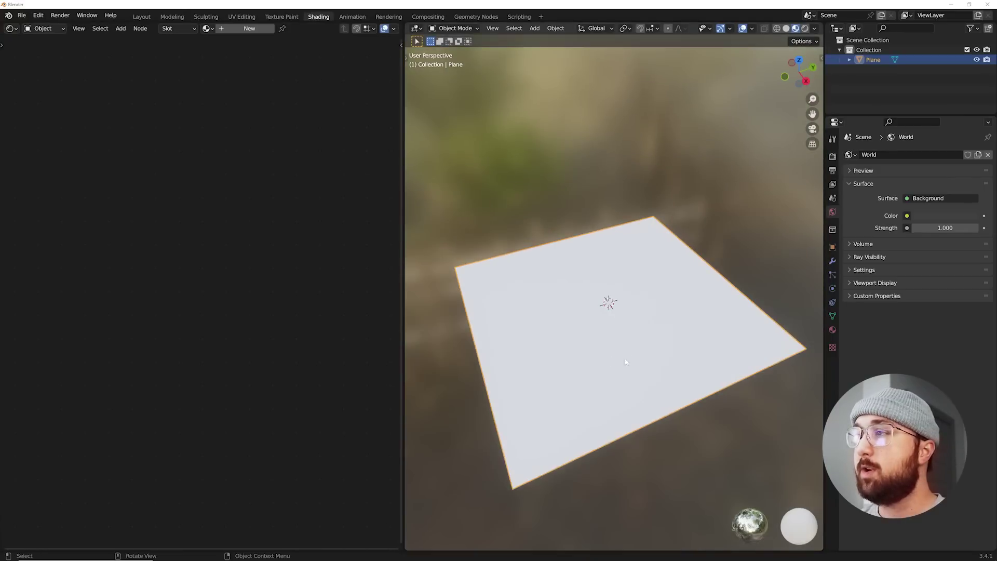
Step: Set the viewport's world opacity to 0 and give the plane a new material
click(813, 28)
drag(812, 154, 755, 155)
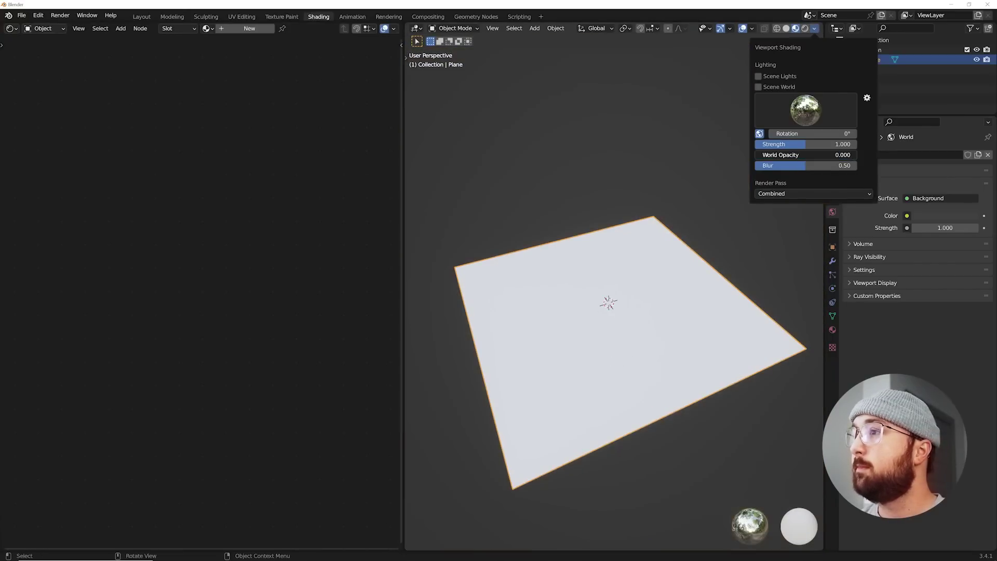
click(235, 29)
middle_drag(203, 267, 356, 236)
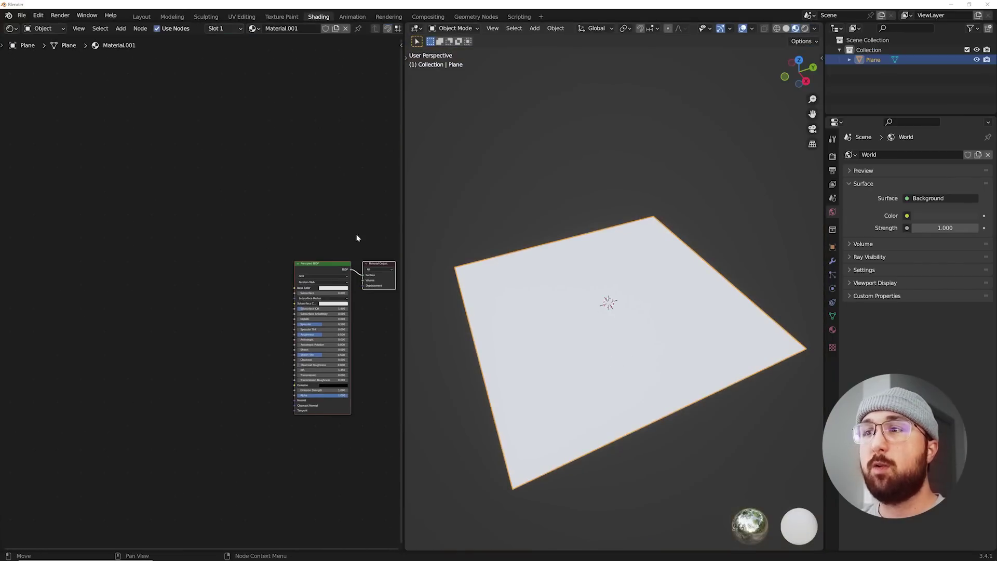
scroll(291, 224, up, 4)
middle_drag(284, 221, 237, 224)
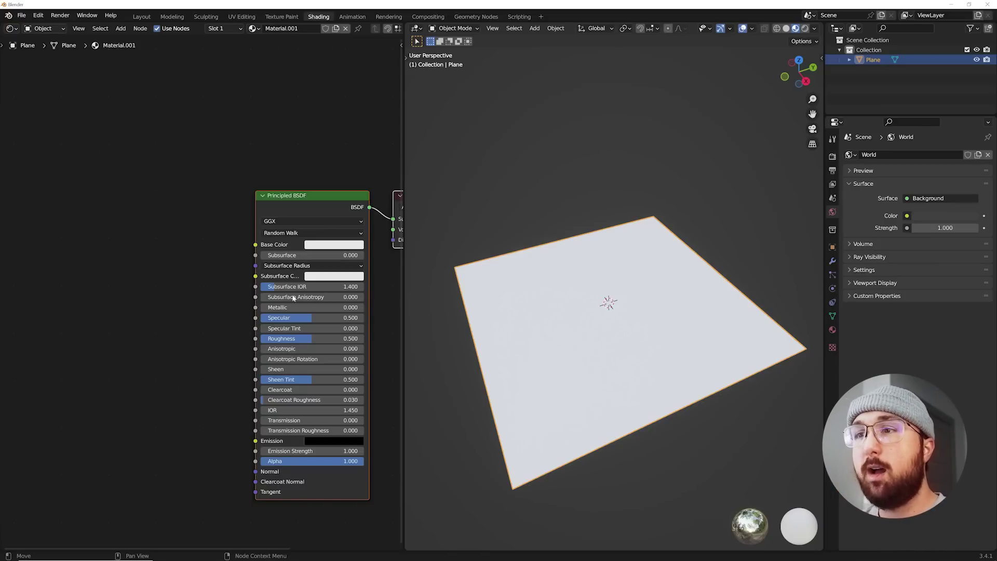
Step: Set the Principled BSDF's Metallic to 1.000 and darken its base color to a grey with value 0.302
drag(291, 307, 364, 307)
middle_drag(612, 279, 595, 290)
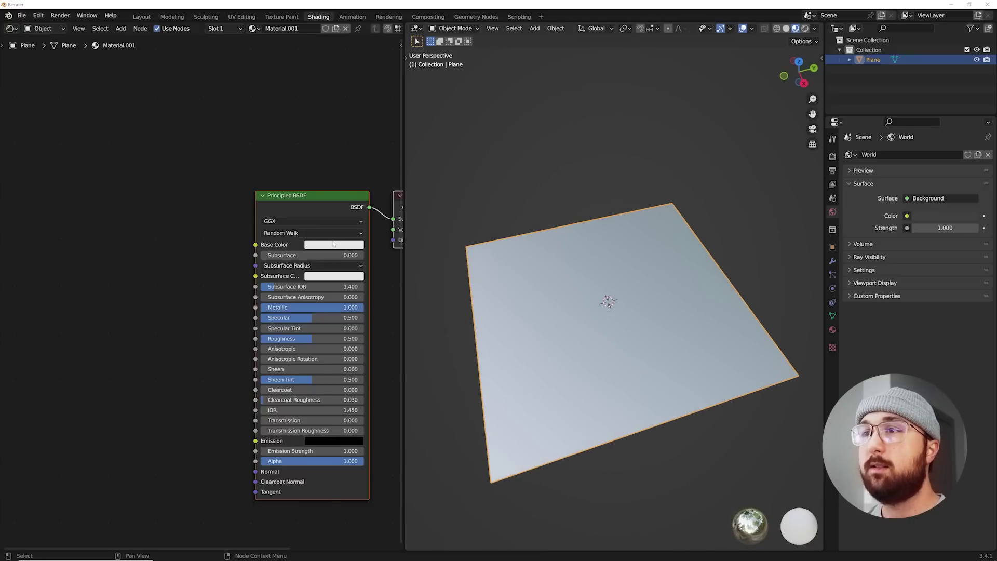
click(334, 244)
click(345, 245)
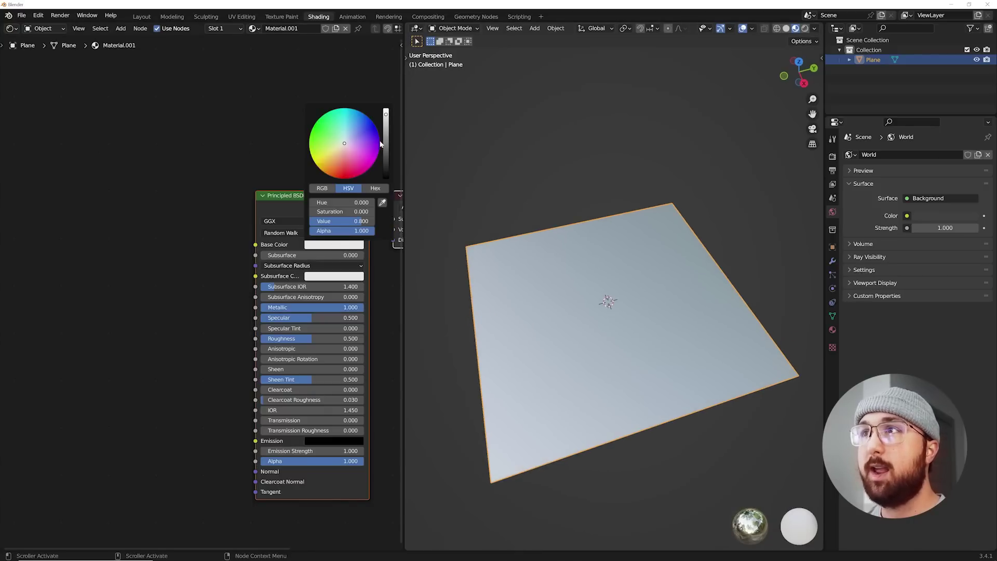
drag(387, 119, 386, 135)
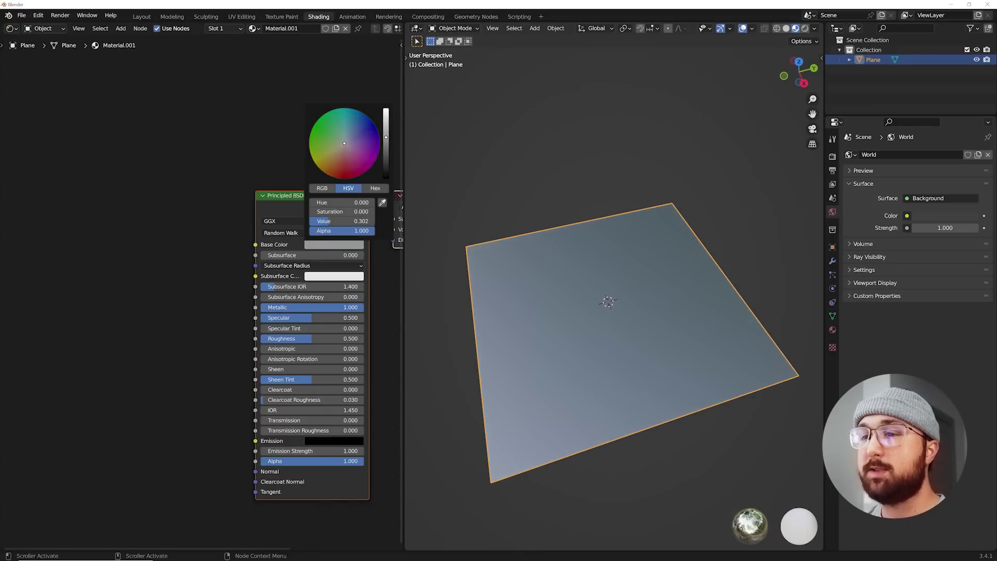
Step: Add a Voronoi Texture node ahead of the Principled BSDF, leaving room between them for more nodes
middle_drag(93, 319, 128, 304)
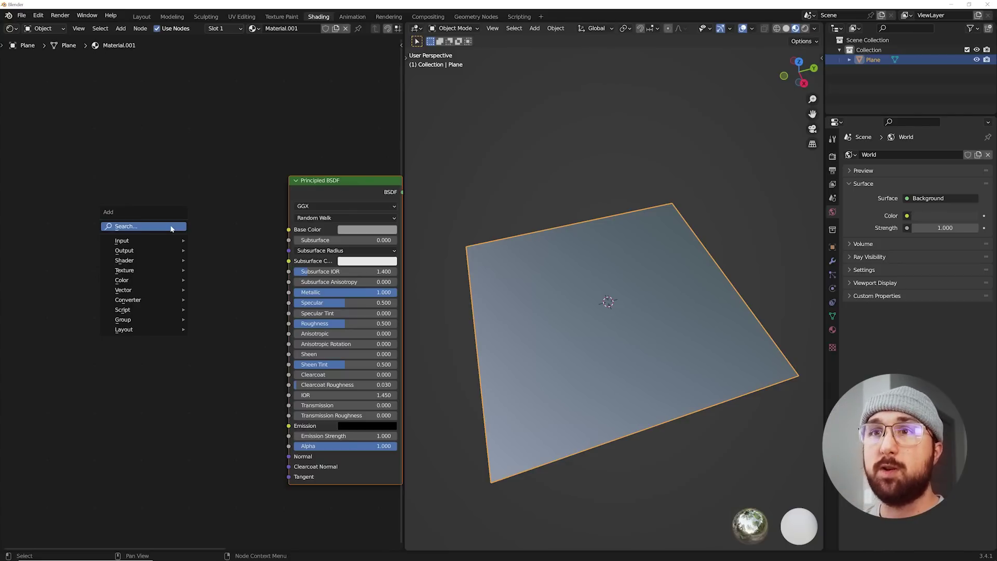
click(171, 227)
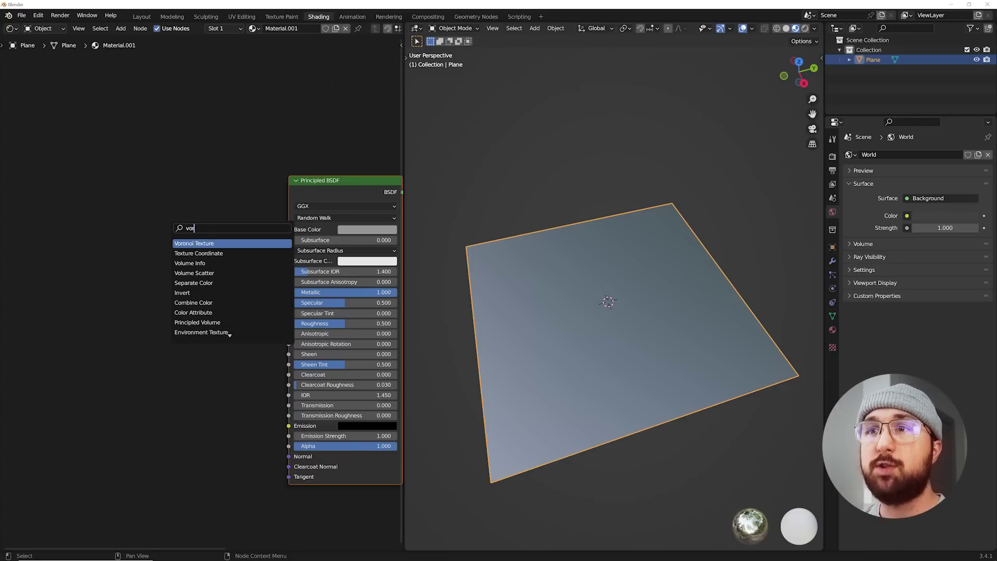
click(197, 243)
click(121, 264)
scroll(132, 272, up, 3)
drag(149, 255, 190, 223)
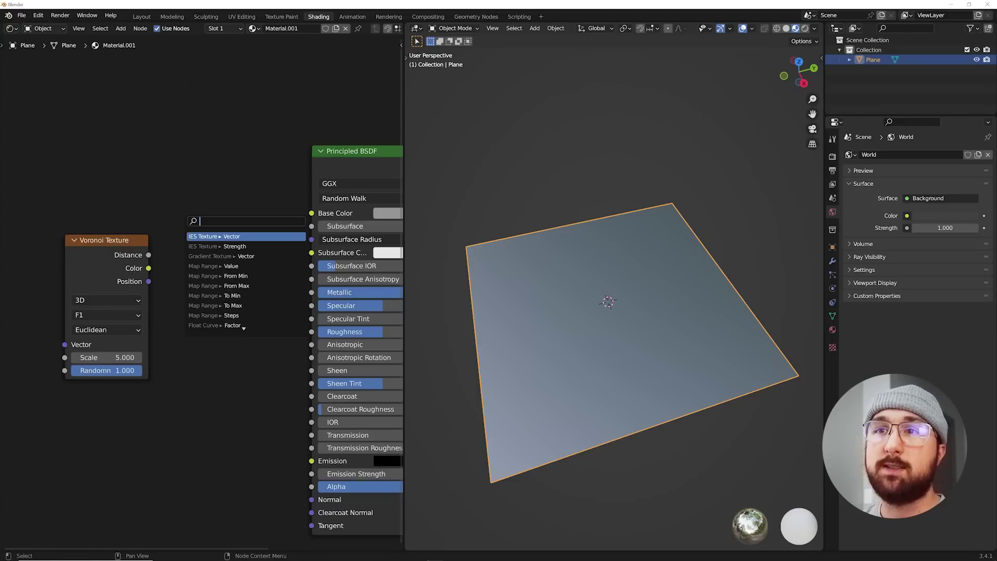
drag(149, 268, 219, 208)
middle_drag(149, 281, 215, 246)
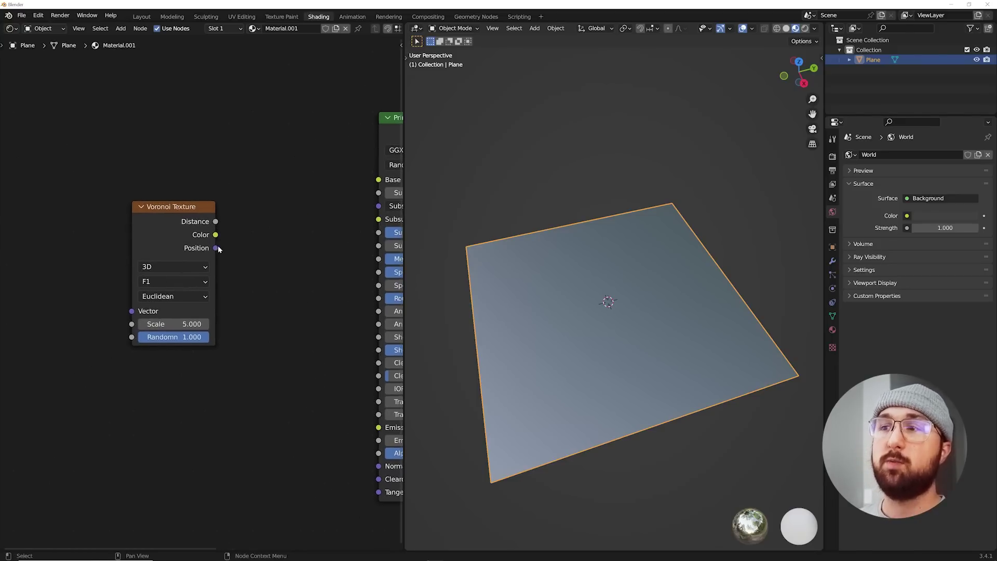
drag(203, 244, 85, 247)
middle_drag(173, 331, 108, 297)
Step: Add a ColorRamp node and a Bump node between the Voronoi Texture and the Principled BSDF
key(shift+a)
click(189, 209)
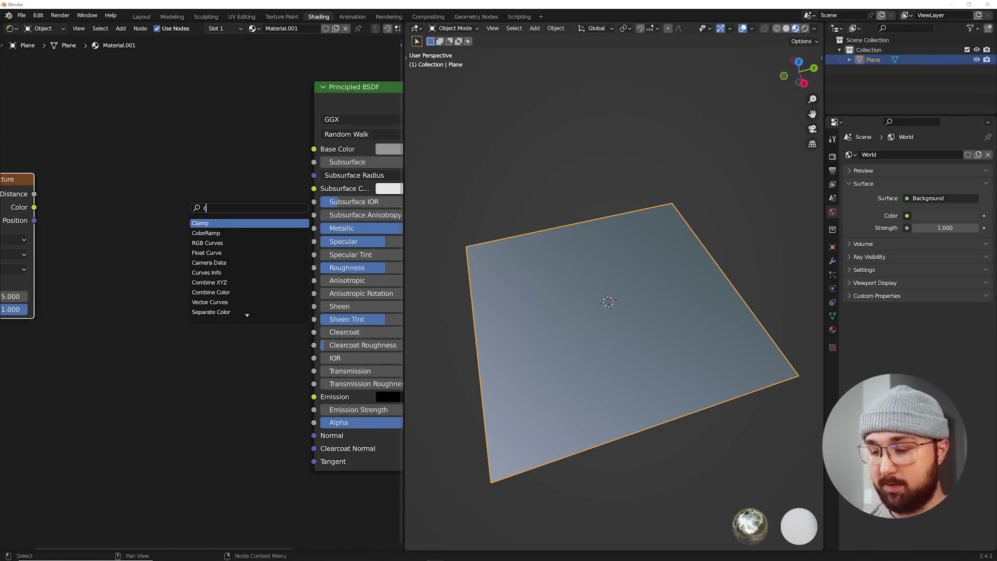
key(Return)
click(114, 276)
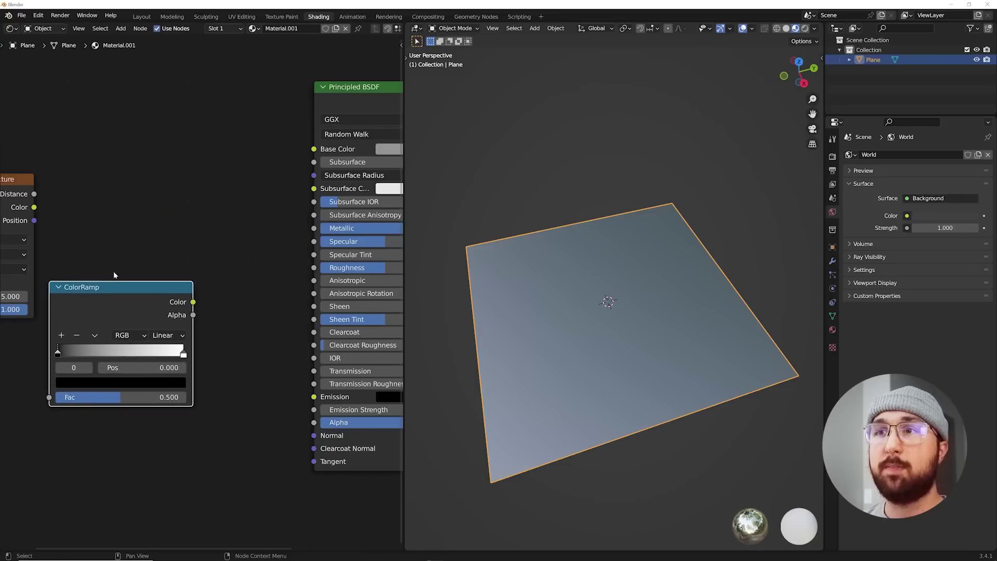
key(shift+a)
click(189, 171)
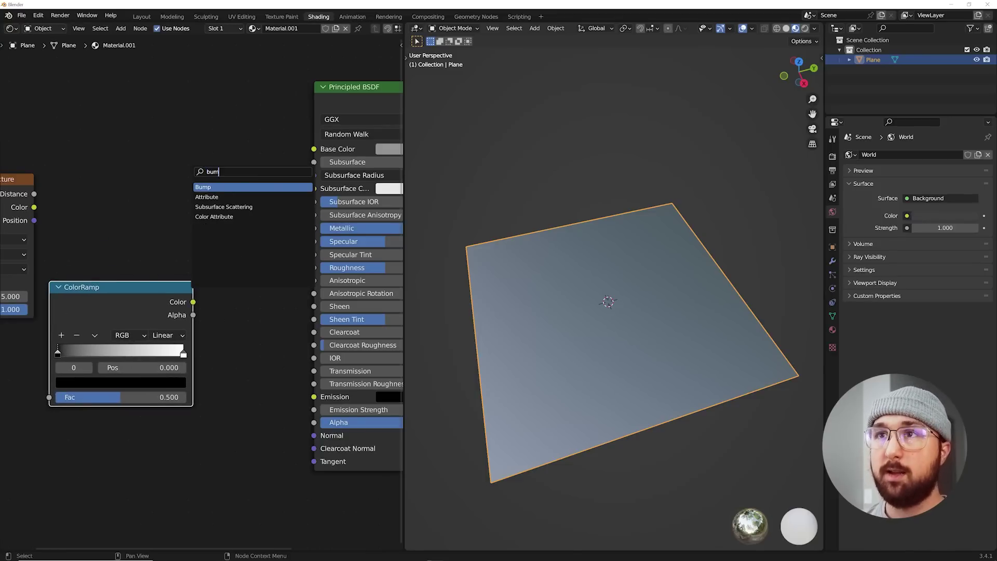
key(Return)
click(261, 345)
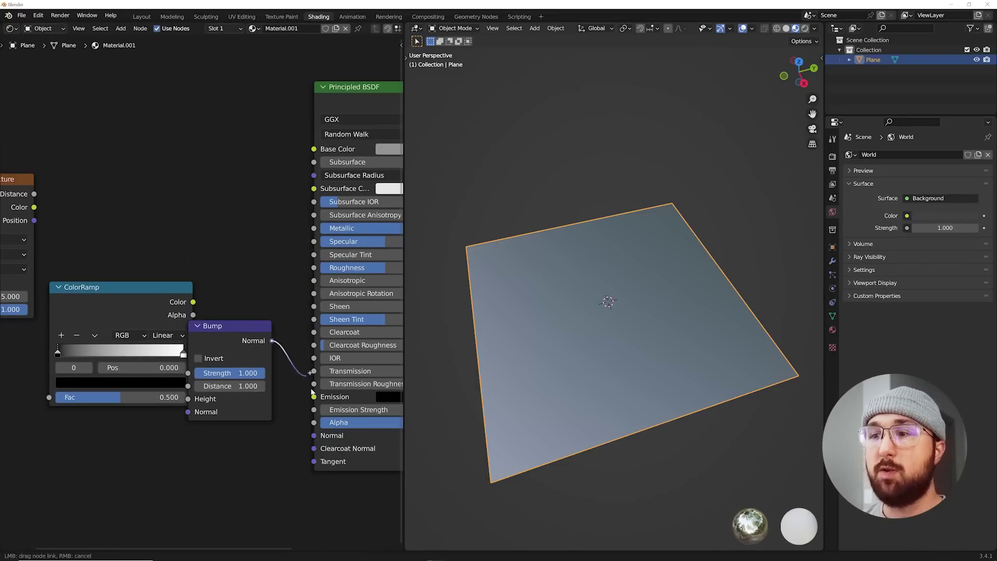
Step: Link Voronoi Distance to the ColorRamp's Fac, ColorRamp Color to Bump Height, and Bump Normal to the Principled BSDF's Normal
scroll(197, 280, down, 2)
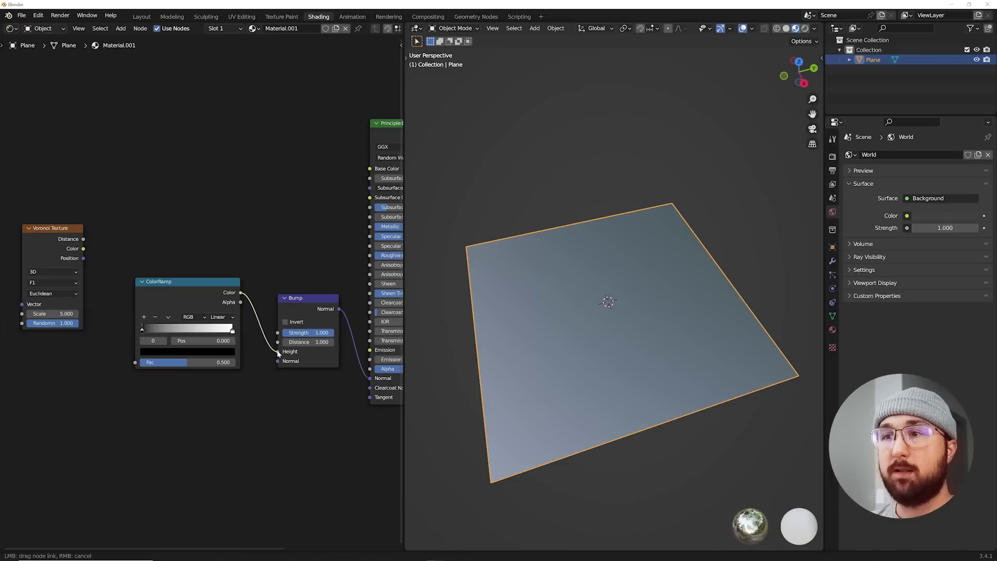
drag(278, 354, 279, 353)
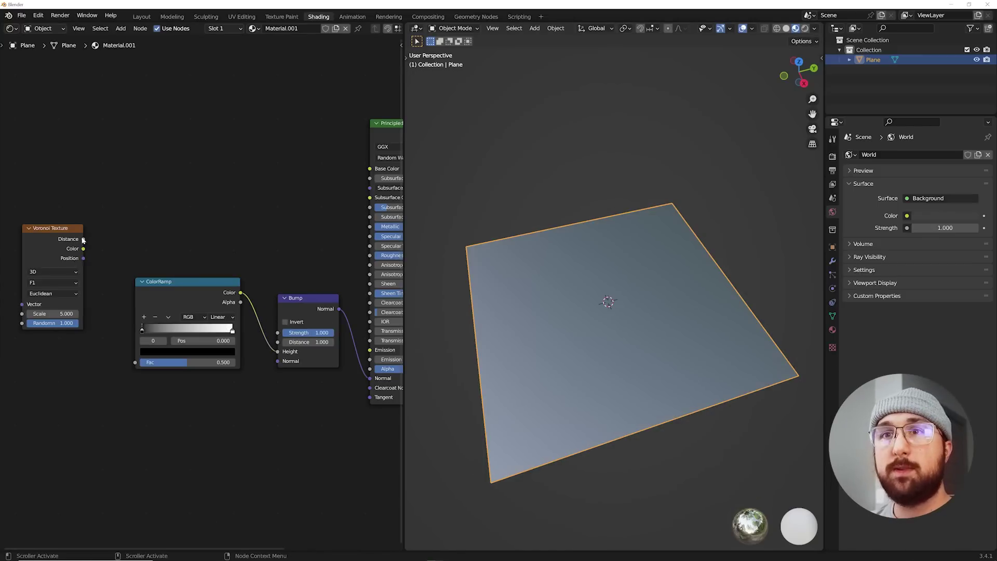
drag(136, 367, 127, 362)
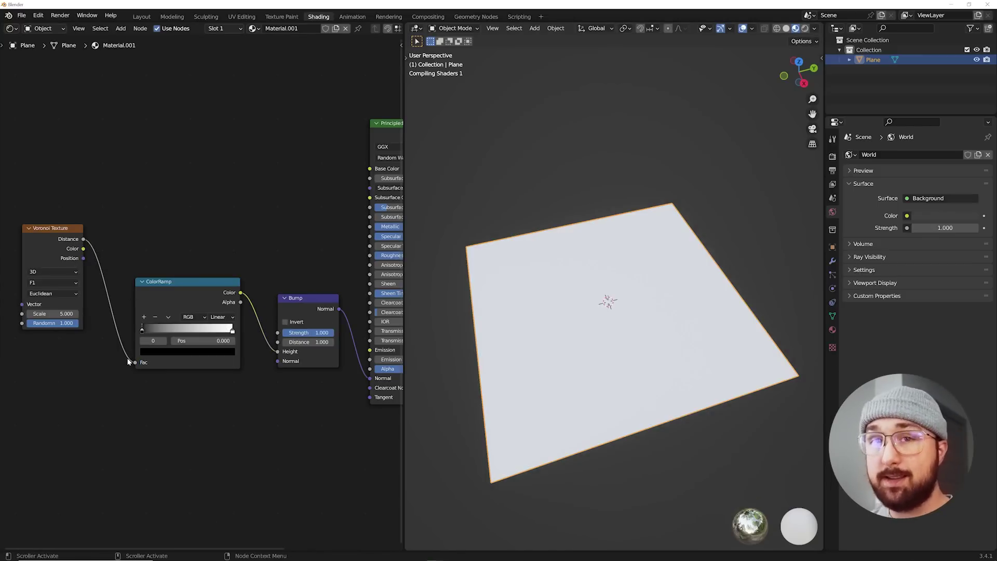
Step: Set the Voronoi Texture's distance metric to Chebychev and inspect the plane's blocky relief
middle_drag(524, 375, 641, 353)
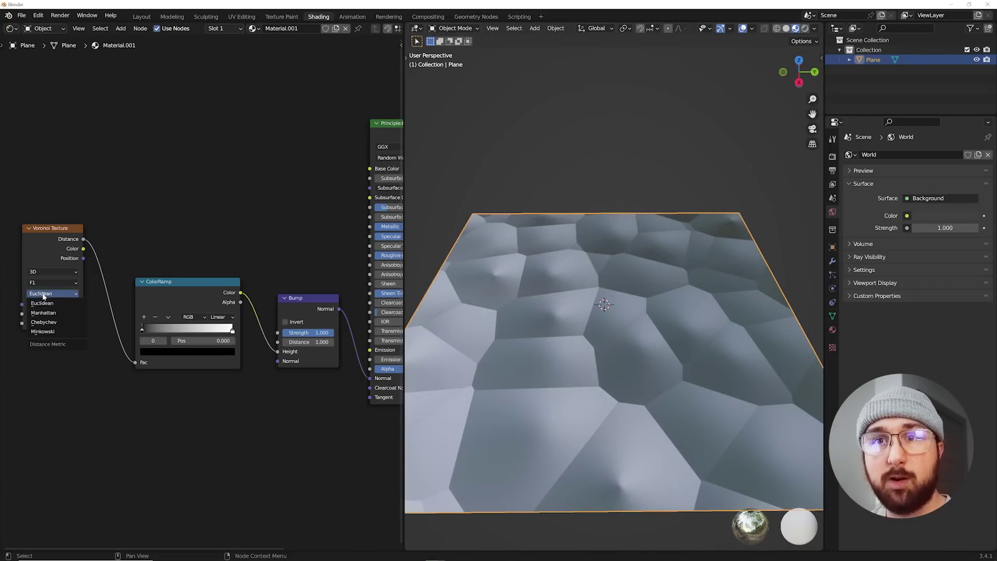
click(57, 323)
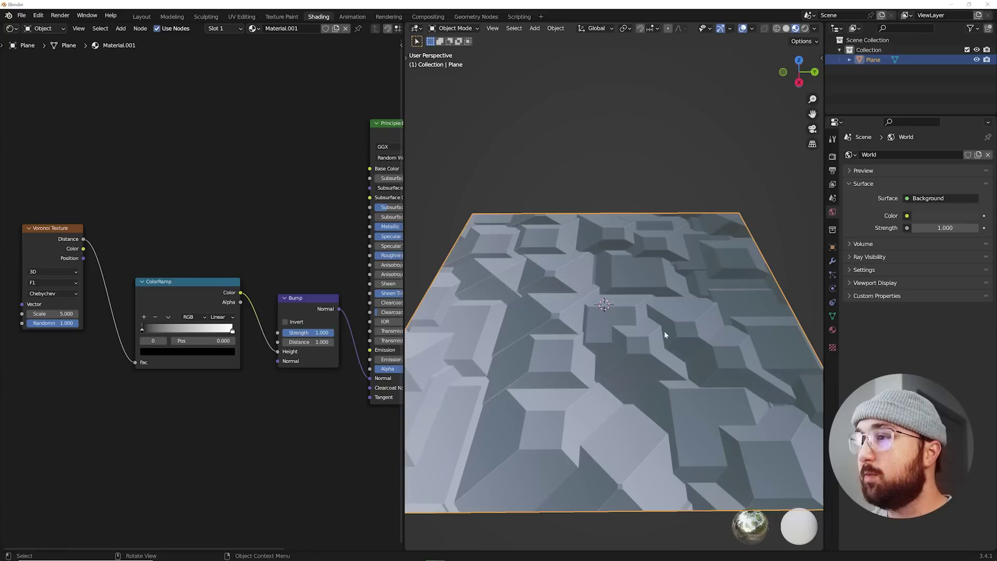
middle_drag(665, 331, 663, 371)
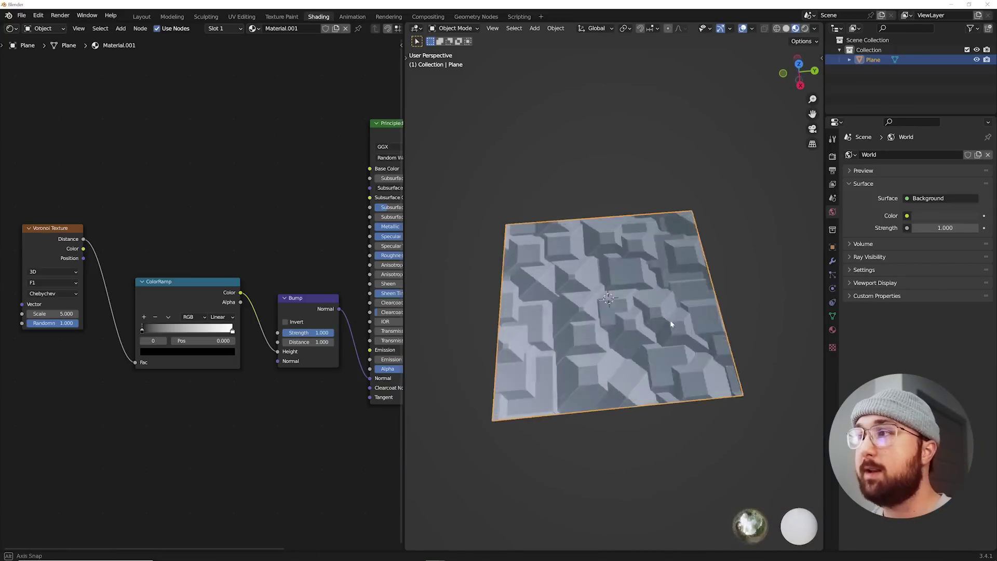
middle_drag(671, 325, 572, 368)
scroll(680, 284, up, 4)
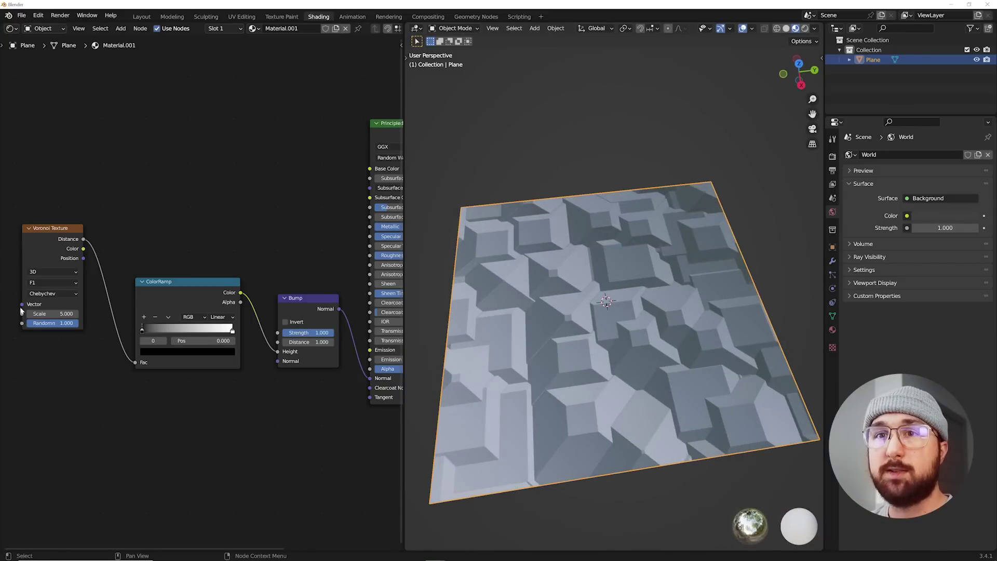
Step: Set the Voronoi Texture's scale to 19 and move the ColorRamp's black stop to position 0.490
drag(52, 314, 127, 314)
middle_drag(650, 360, 636, 391)
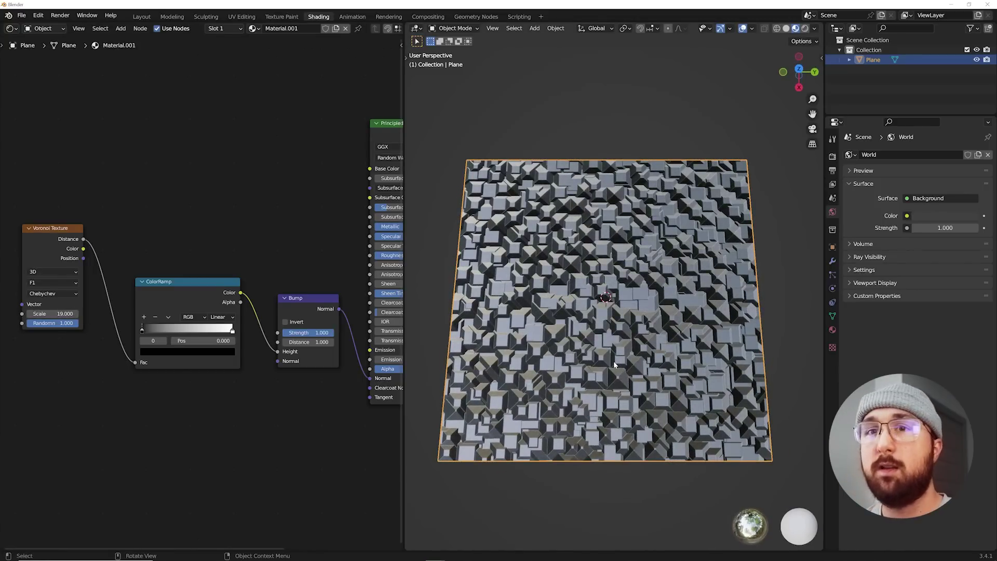
scroll(144, 329, up, 2)
drag(113, 347, 183, 353)
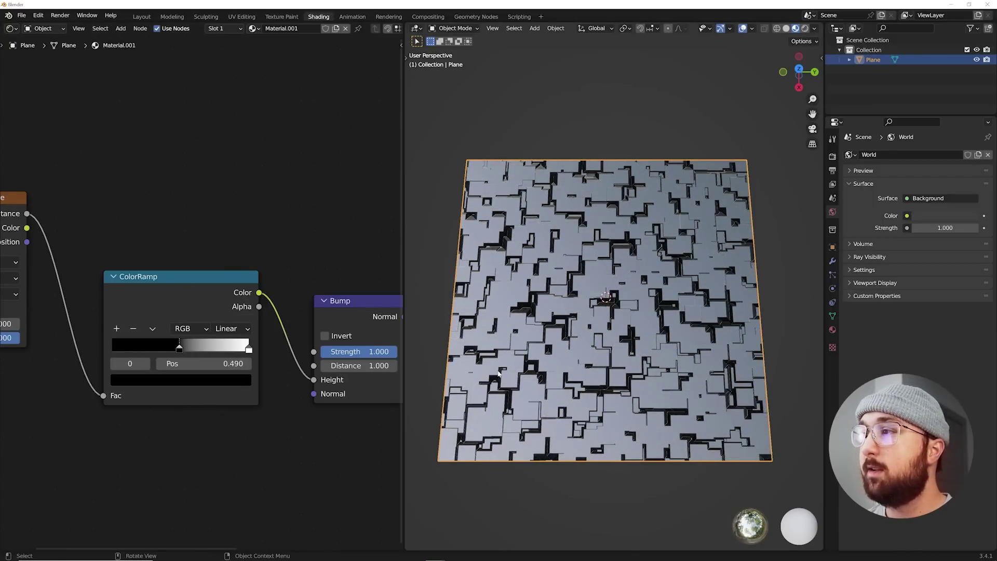
Step: Reduce the Bump node's strength to 0.605 and inspect the panel grooves on the plane
scroll(668, 358, up, 4)
middle_drag(668, 359, 655, 356)
mouse_move(349, 352)
mouse_down()
mouse_move(323, 351)
mouse_move(332, 351)
mouse_up()
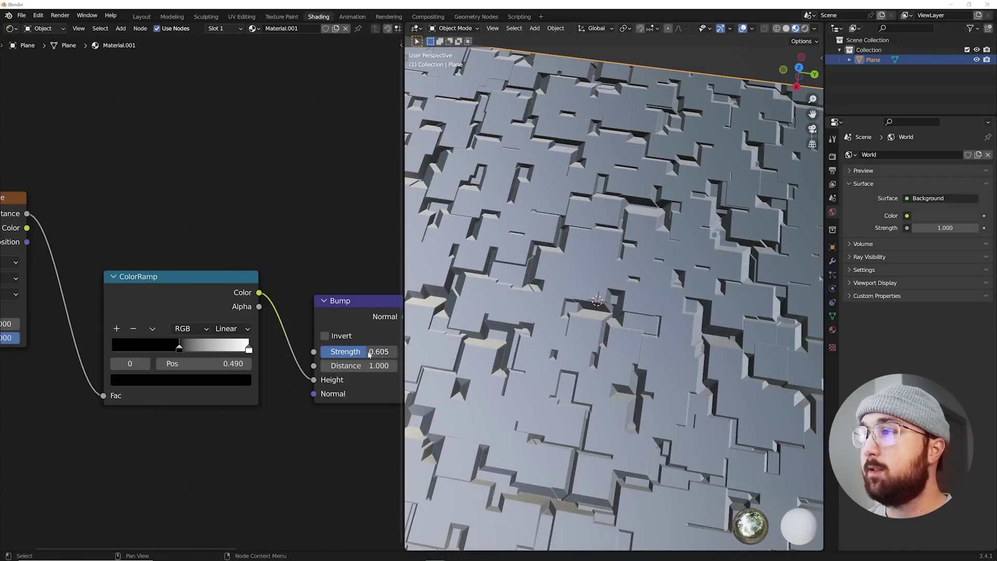
middle_drag(571, 333, 698, 355)
scroll(697, 353, down, 3)
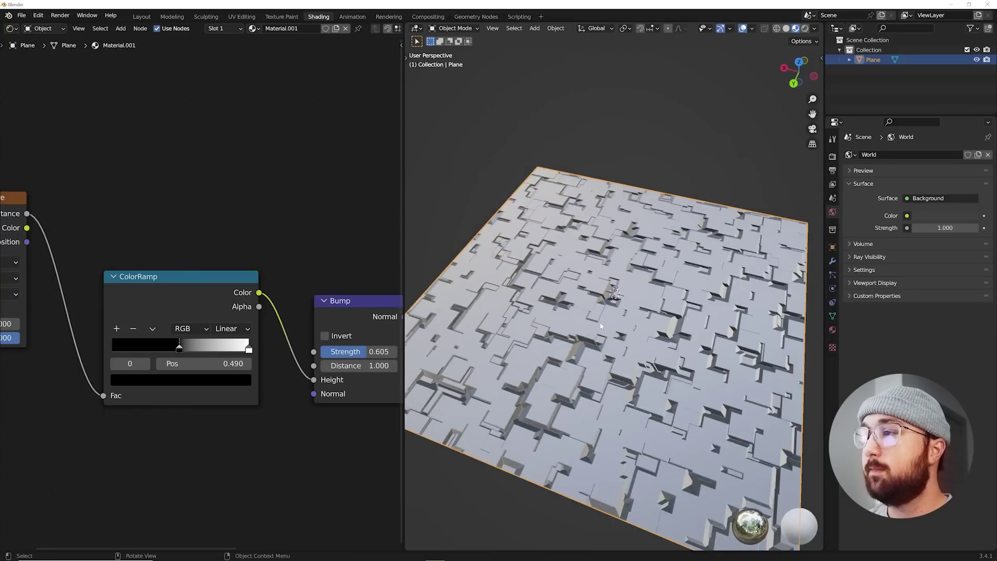
middle_drag(623, 332, 674, 330)
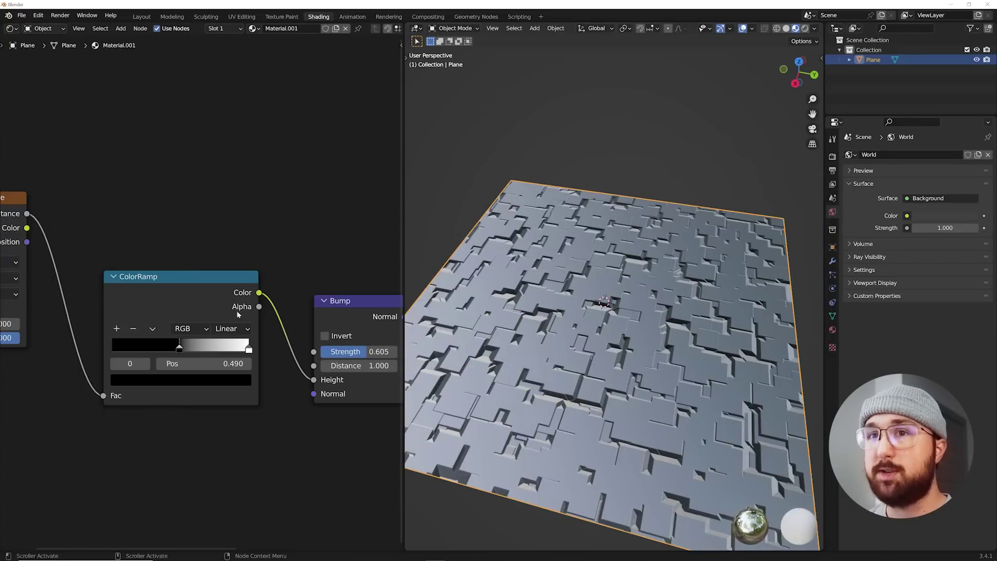
Step: Try the F2 feature output on the Voronoi Texture and inspect the panel pattern from above
middle_drag(156, 234, 297, 235)
click(114, 280)
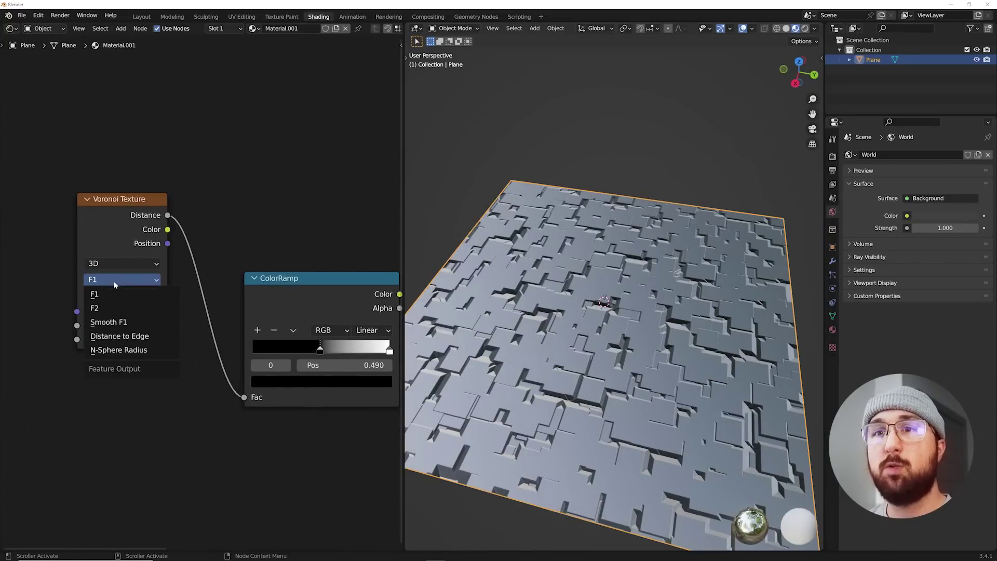
click(112, 308)
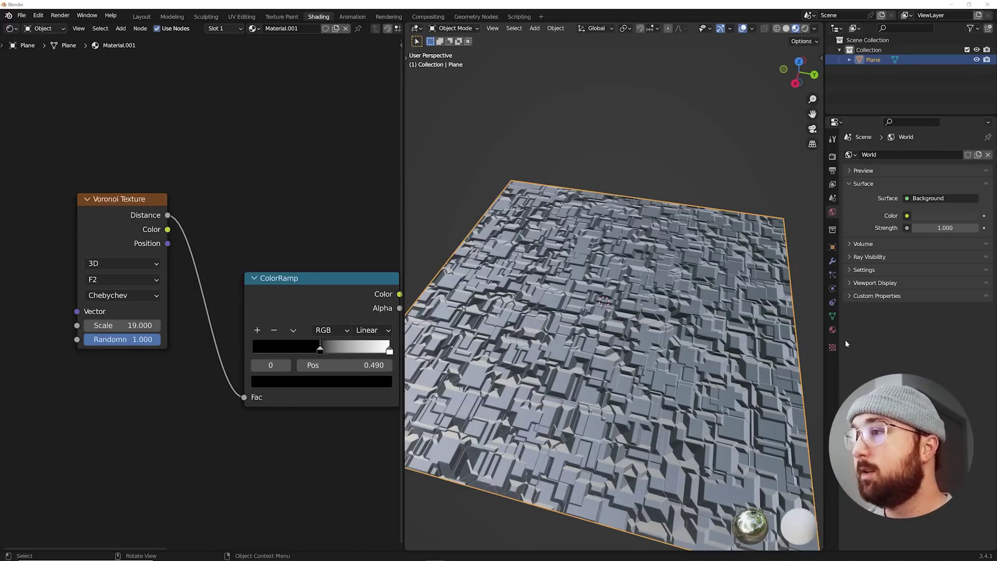
middle_drag(610, 367, 626, 393)
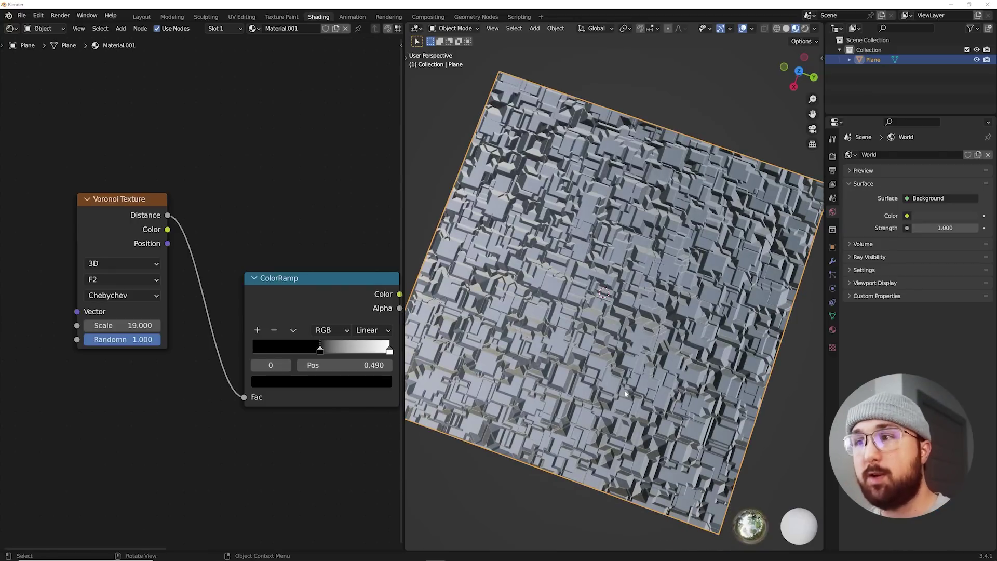
Step: Move the ColorRamp's black stop to 0.536 and lower the Voronoi Texture's scale to 6.740
mouse_move(320, 351)
mouse_down()
mouse_move(260, 351)
mouse_move(346, 351)
mouse_move(278, 354)
mouse_move(326, 351)
mouse_up()
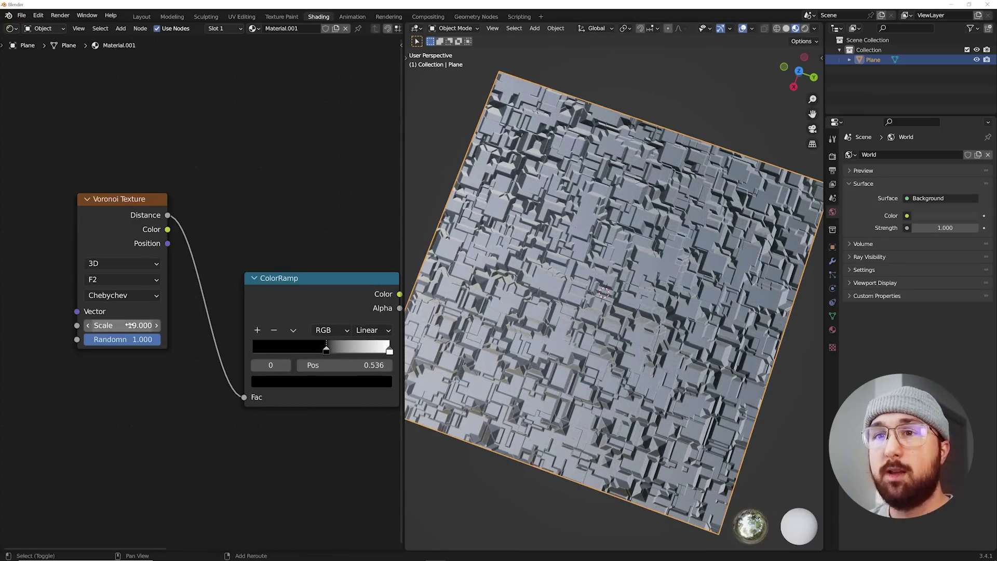
drag(124, 325, 90, 325)
middle_drag(617, 347, 707, 322)
Step: Try the Manhattan distance metric on the Voronoi Texture and inspect the plane's relief
click(125, 282)
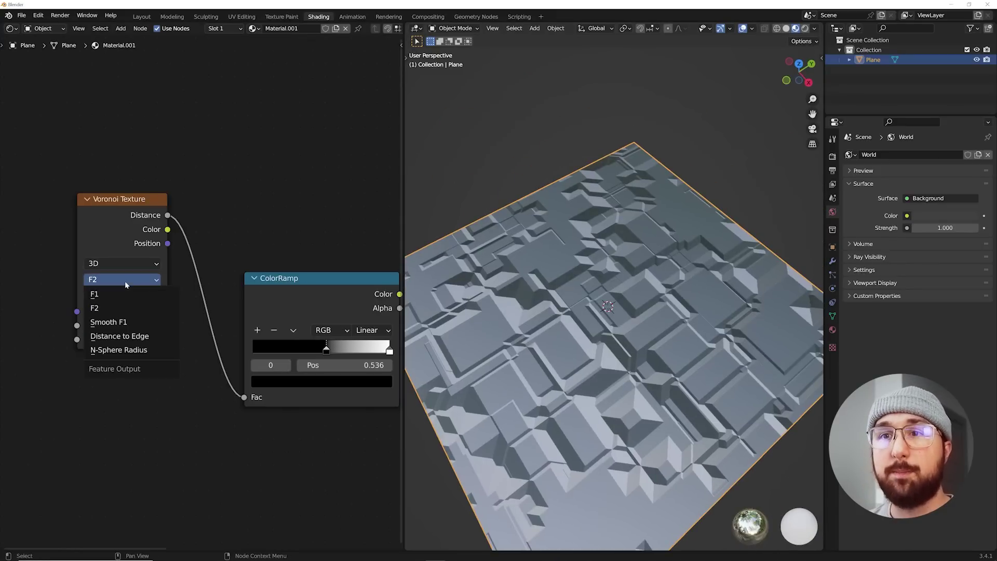
click(124, 281)
click(105, 296)
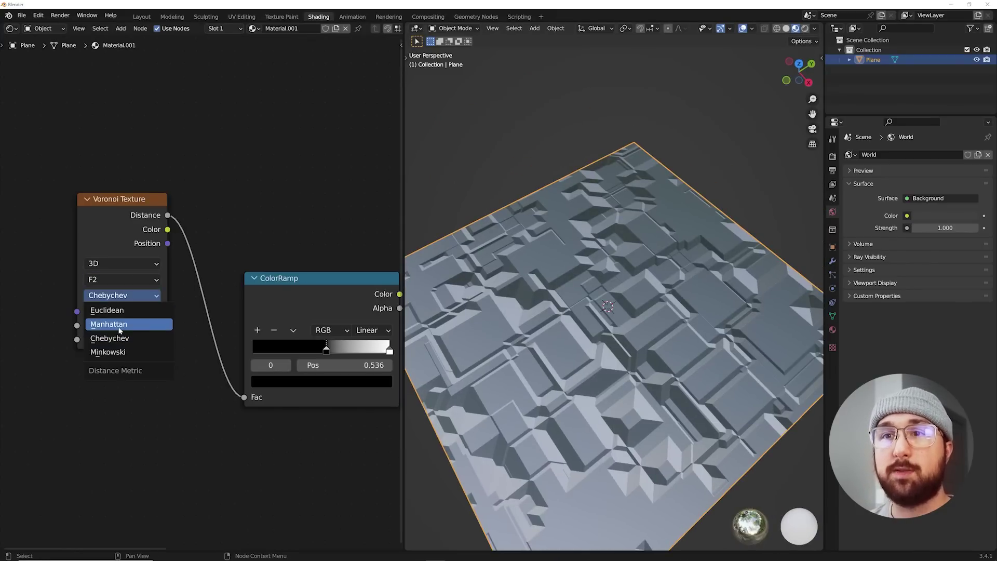
click(109, 324)
middle_drag(535, 370, 609, 360)
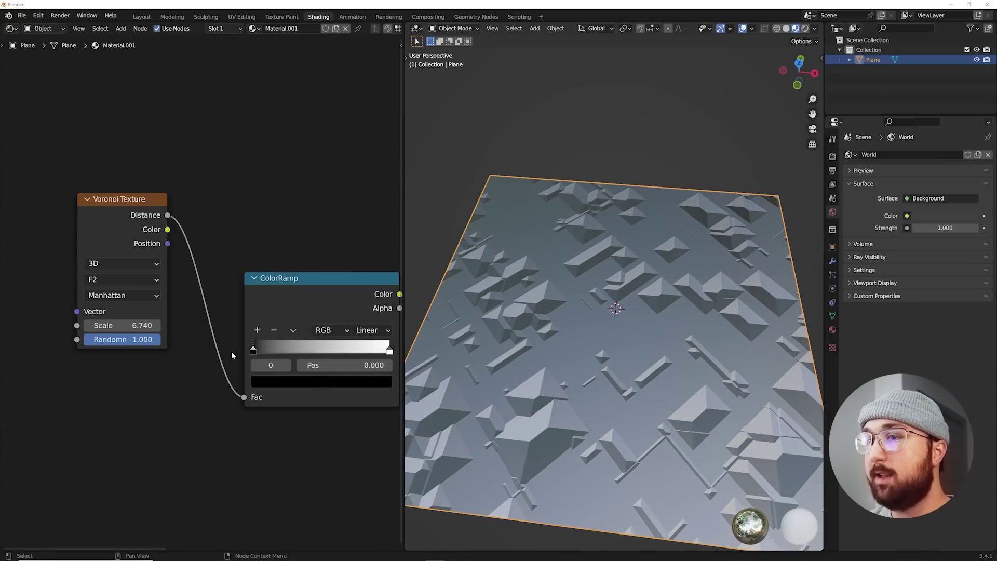
Step: Move the ColorRamp's black stop to position 0.593 and set the Voronoi Texture's feature output to F1
mouse_move(325, 351)
mouse_down()
mouse_move(366, 352)
mouse_move(334, 353)
mouse_up()
click(115, 281)
click(109, 274)
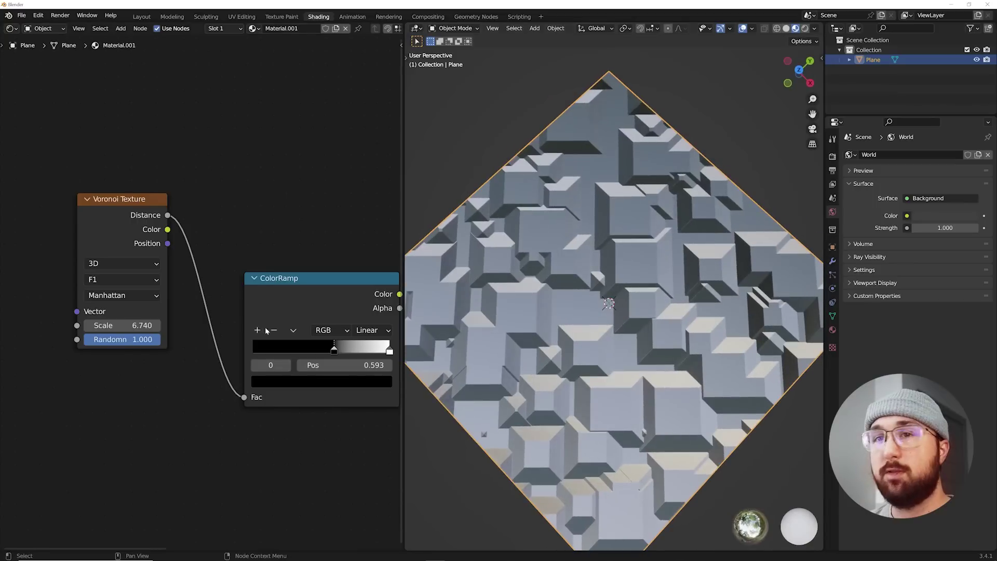
Step: Set the Voronoi Texture's distance metric to Chebychev
click(122, 295)
click(130, 339)
Step: Try the Minkowski distance metric with the ColorRamp's black stop at 0.022, and undo both changes
click(123, 295)
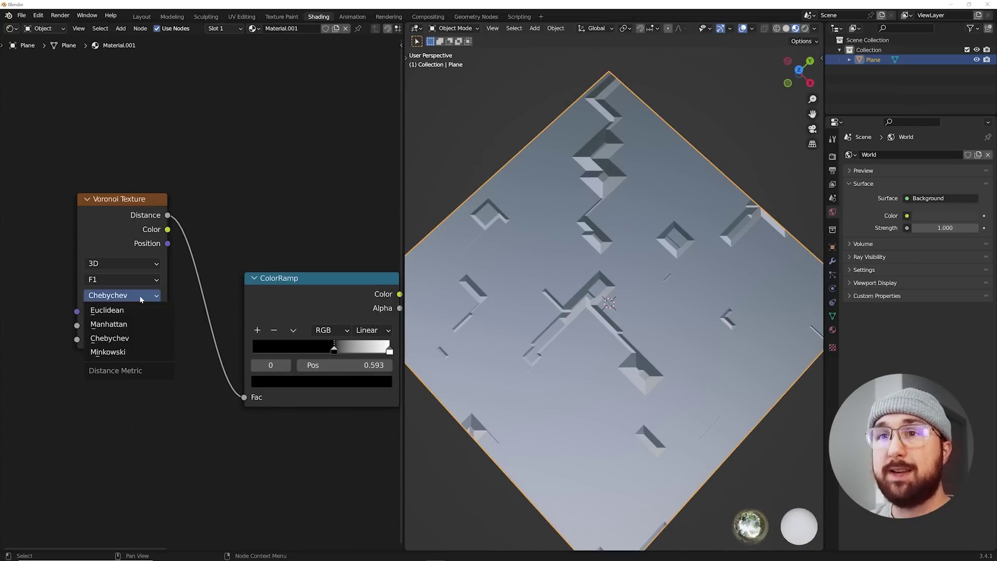
click(109, 352)
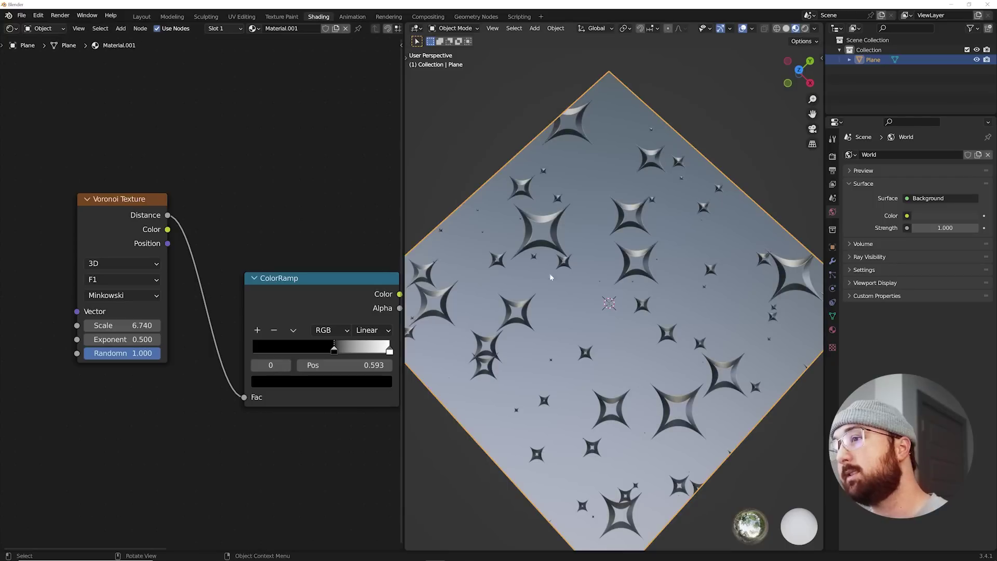
middle_drag(549, 273, 628, 294)
drag(334, 349, 256, 347)
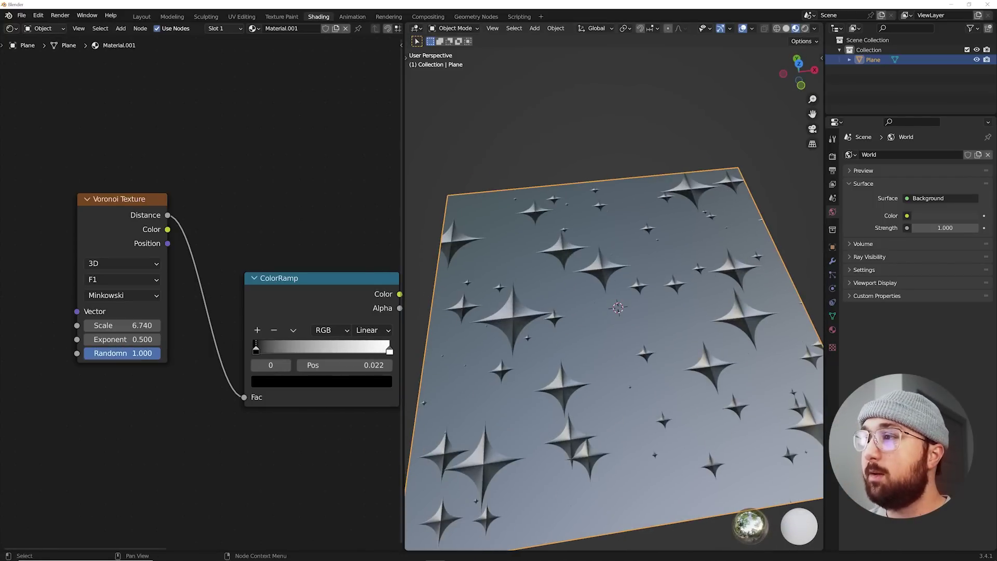
key(ctrl+z)
key(ctrl+z)
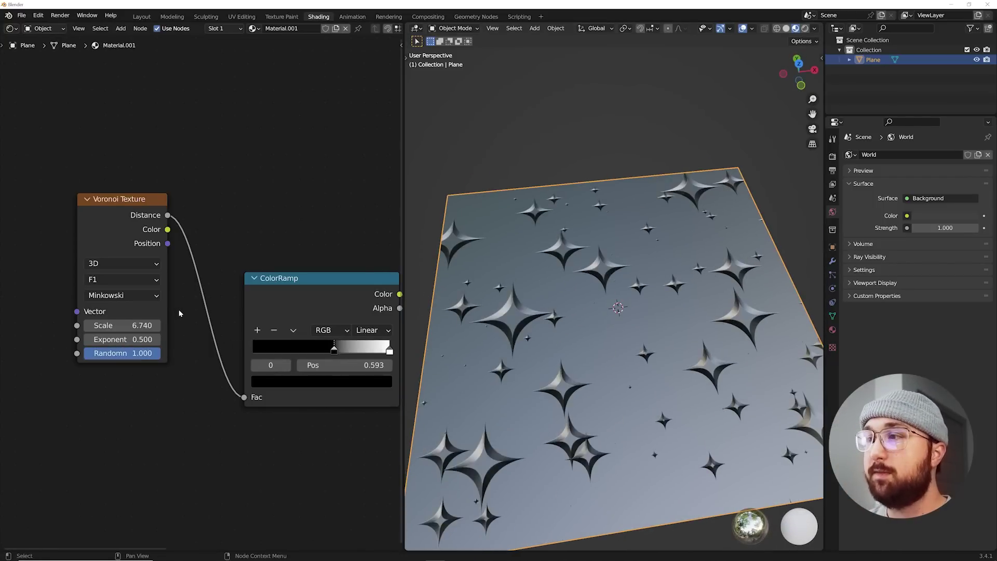
Step: Move the ColorRamp's black stop to 0.349 and raise the Voronoi Texture's scale to 7.810
drag(318, 349, 291, 356)
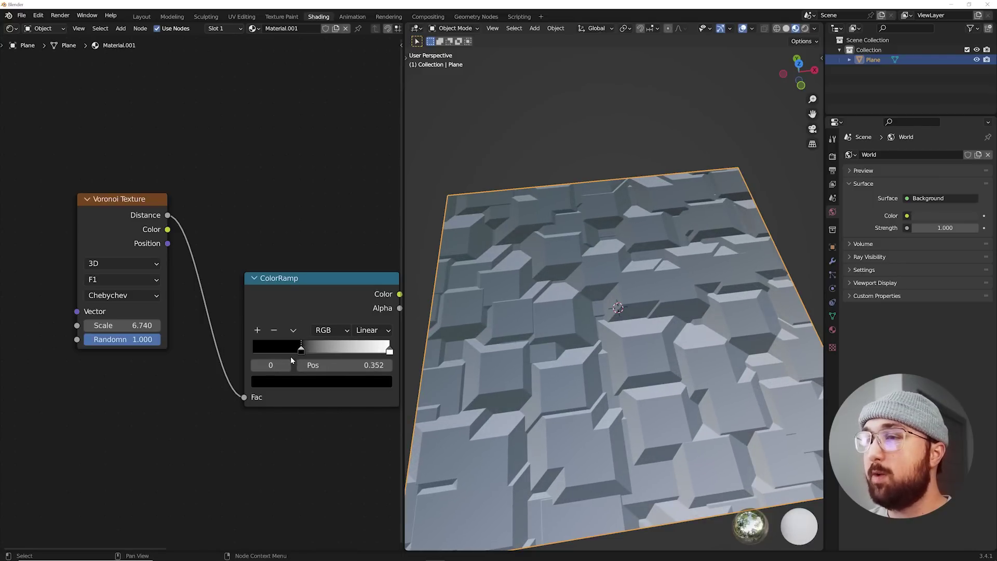
shift+drag(116, 326, 169, 325)
scroll(174, 292, down, 3)
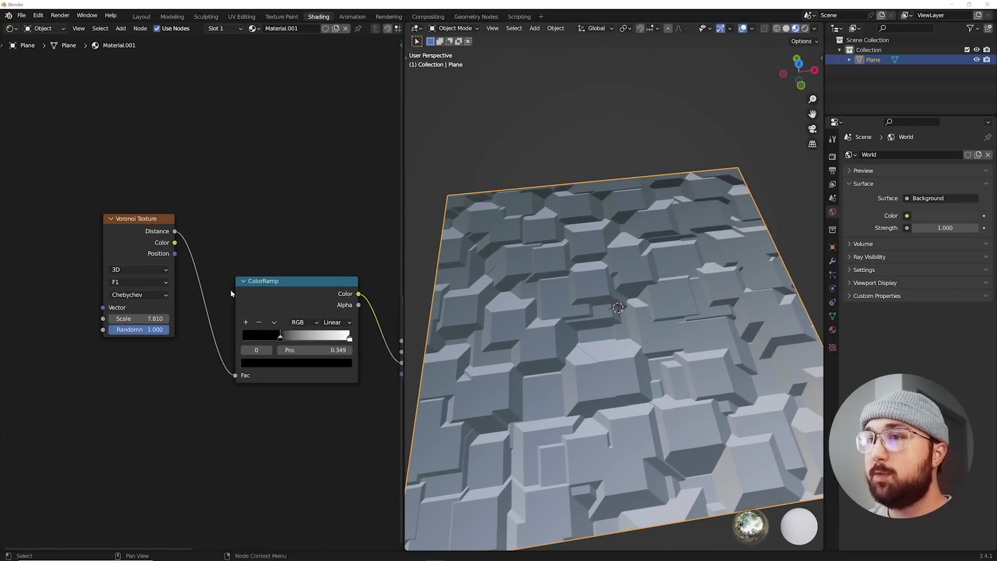
Step: Duplicate the Bump node below the ColorRamp and link the copy's Normal output to the original Bump's Normal input
middle_drag(305, 298, 205, 245)
scroll(204, 246, down, 1)
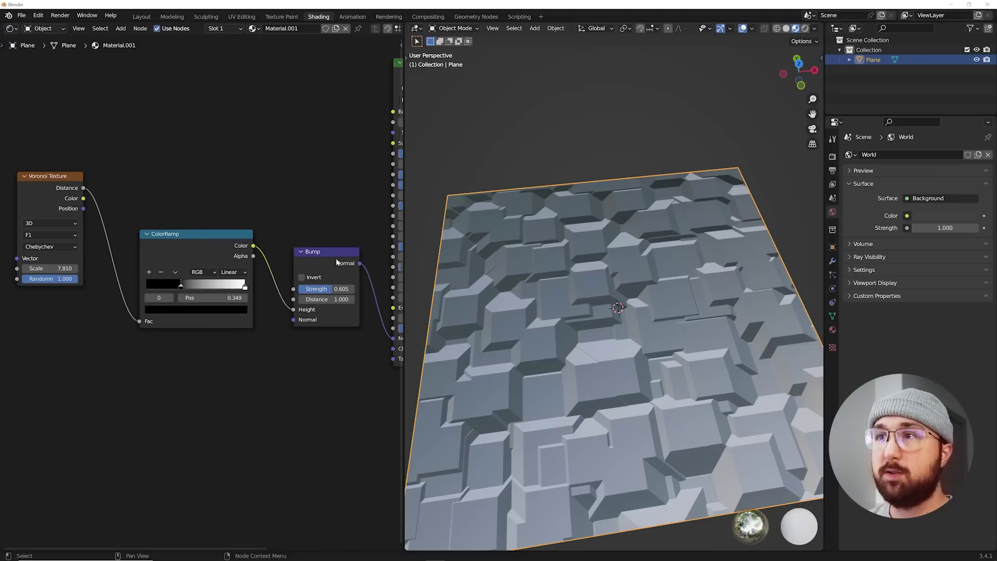
drag(335, 259, 336, 242)
key(shift+d)
click(191, 367)
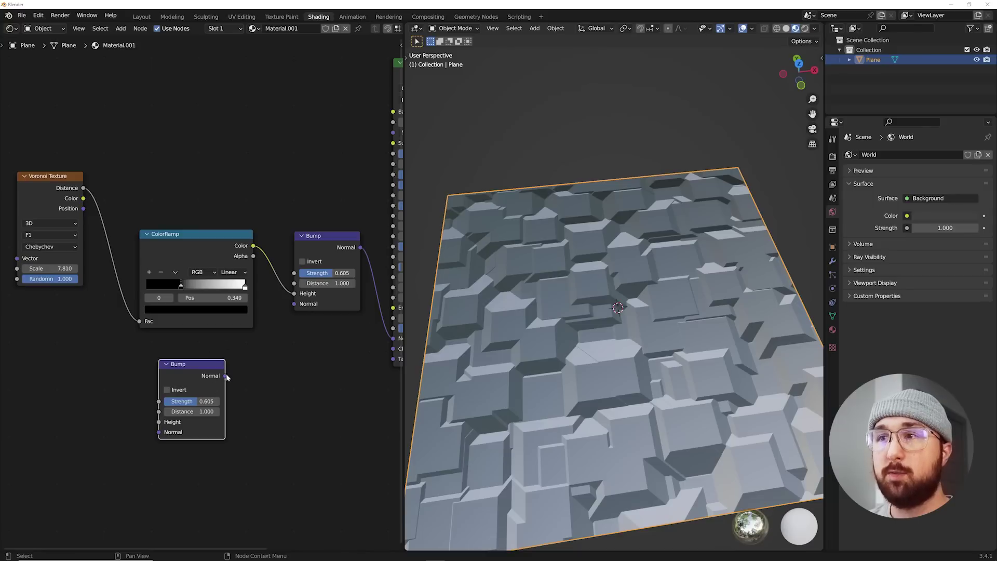
drag(225, 375, 297, 302)
Step: Duplicate the ColorRamp beside the second Bump node and move the copy's black stop to 0.000
click(187, 245)
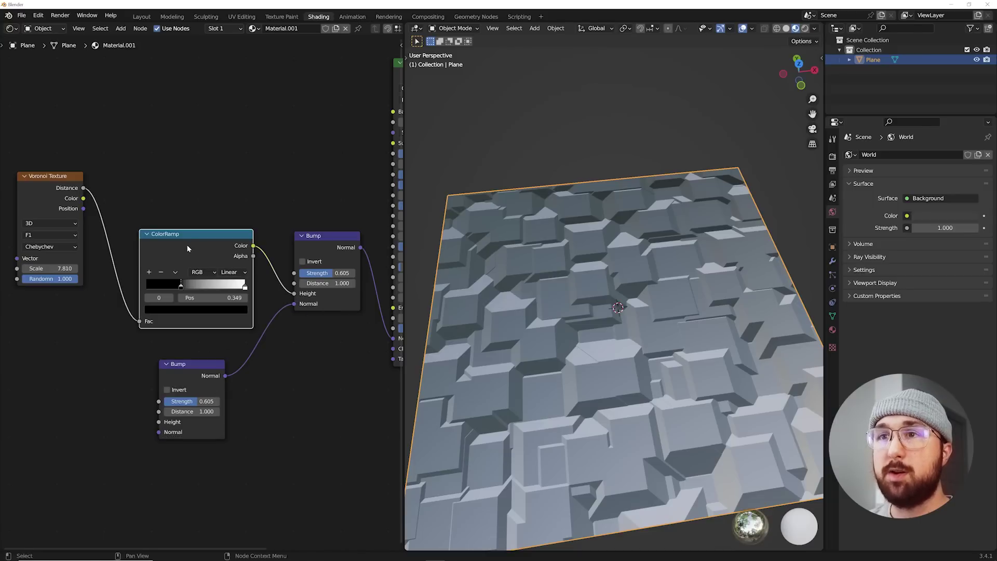
key(shift+d)
click(109, 370)
drag(54, 406, 15, 405)
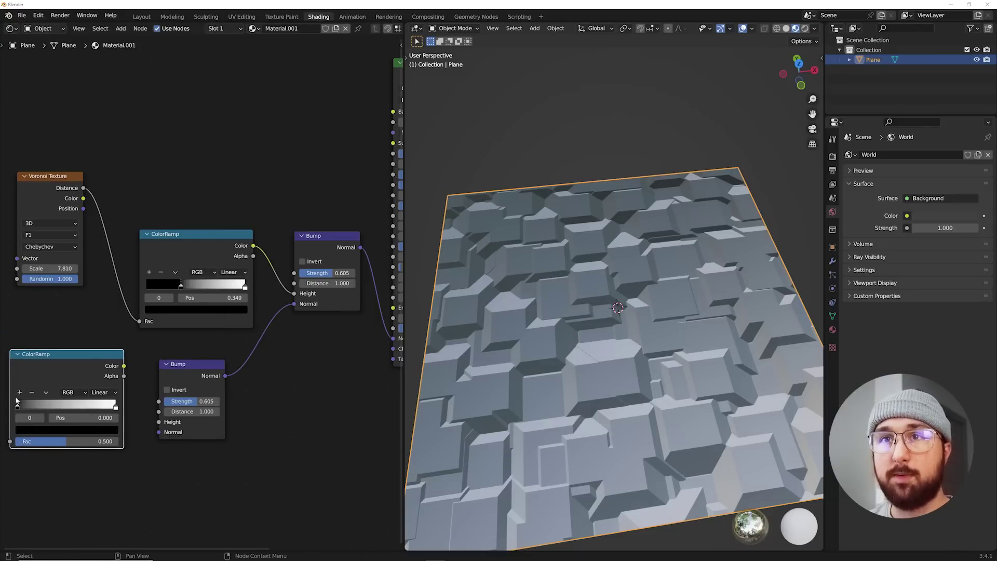
middle_drag(27, 399, 197, 377)
Step: Duplicate the Voronoi Texture, link the copy's Color output to the second ColorRamp, and link that ramp's Color to the second Bump's Height
drag(217, 175, 125, 177)
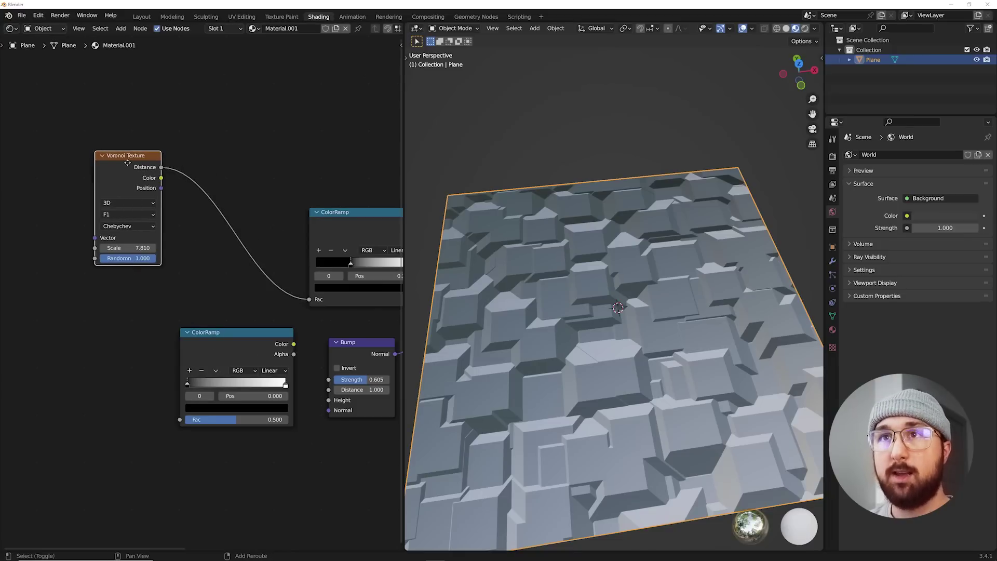
key(shift+d)
click(78, 325)
drag(106, 336, 179, 421)
drag(294, 344, 328, 400)
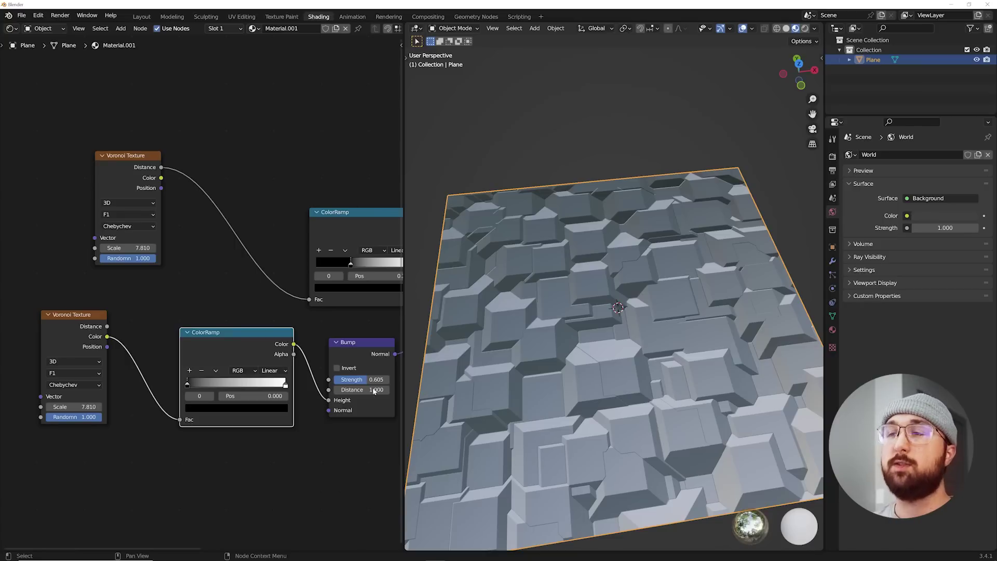
Step: Preview the first Voronoi Texture's Distance output on the plane, examine its gradients up close, and return to the full shader
middle_drag(351, 267, 260, 285)
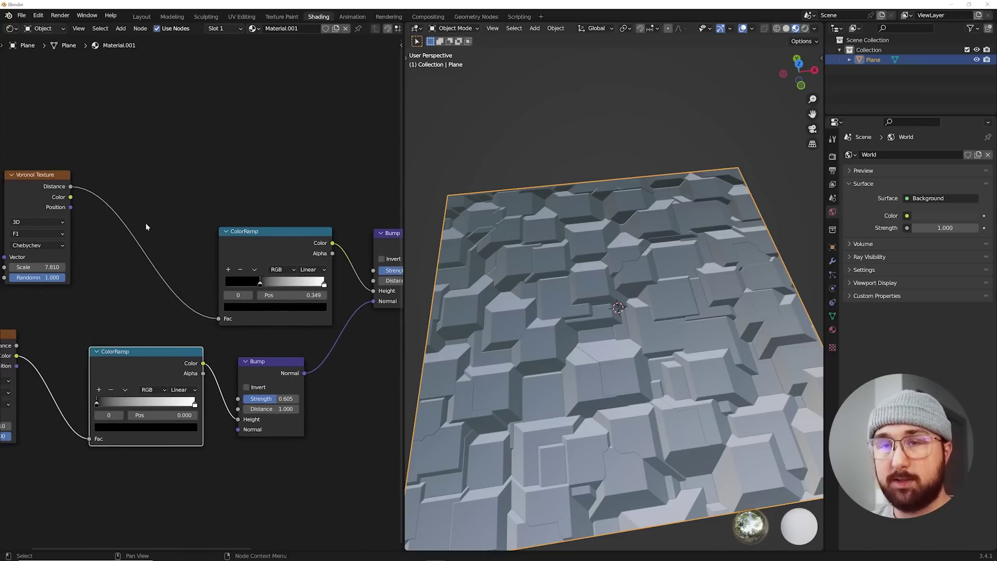
ctrl+shift+click(39, 190)
middle_drag(584, 300, 564, 307)
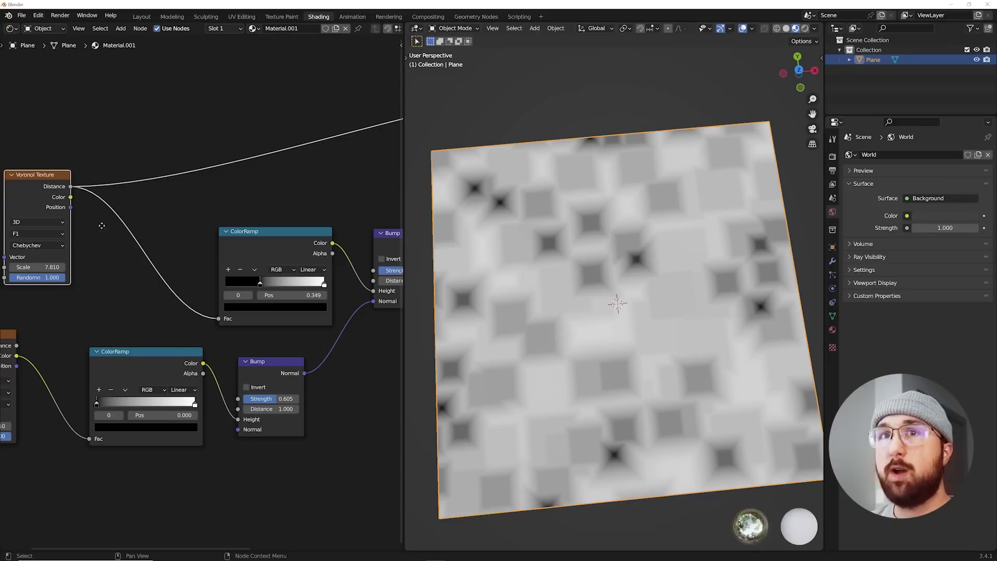
middle_drag(102, 225, 142, 222)
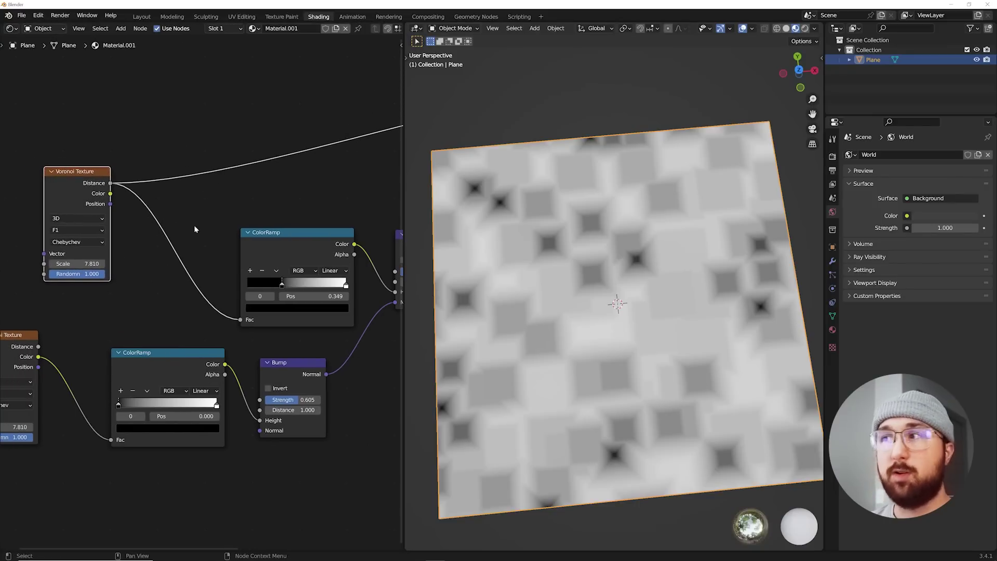
scroll(589, 264, up, 8)
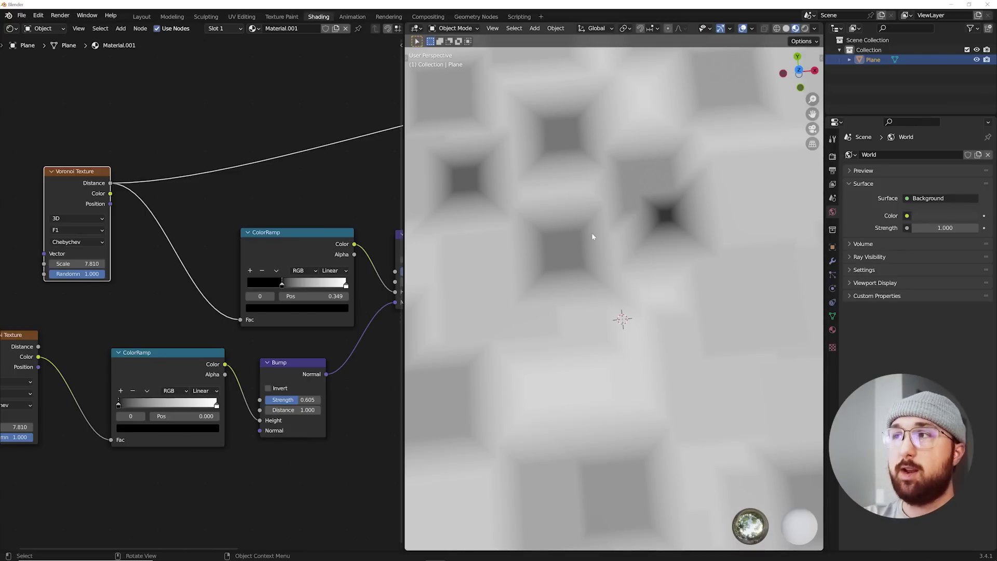
scroll(314, 216, down, 6)
middle_drag(313, 216, 183, 248)
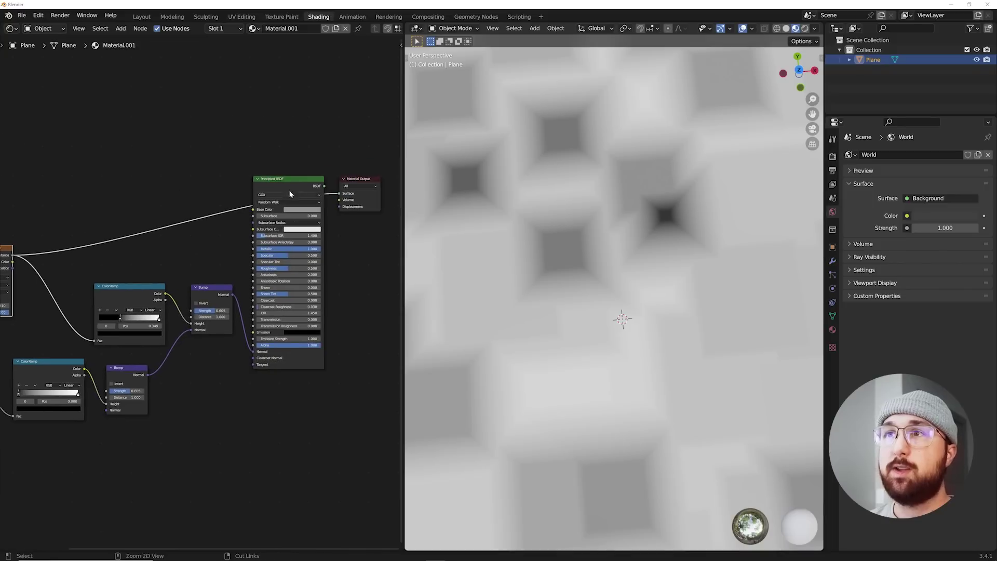
ctrl+shift+click(293, 199)
mouse_move(574, 268)
middle_down()
mouse_move(561, 207)
mouse_move(567, 283)
middle_up()
middle_drag(193, 379, 311, 347)
scroll(311, 347, up, 4)
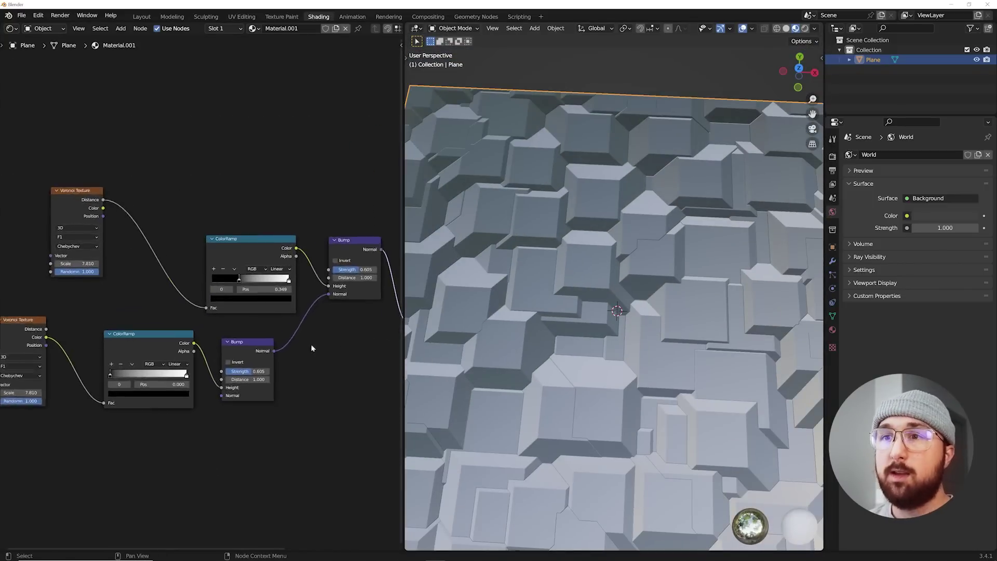
Step: Preview the second Voronoi Texture's Color output on the plane, examine its cells, and return to the Principled BSDF result
middle_drag(133, 343, 231, 322)
click(86, 301)
key(h)
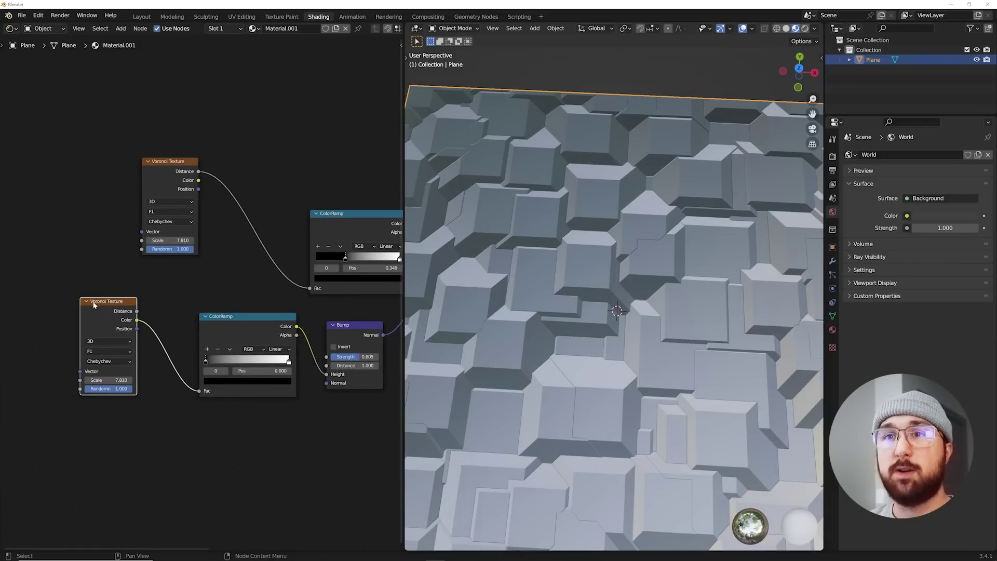
ctrl+shift+click(106, 305)
ctrl+shift+click(101, 304)
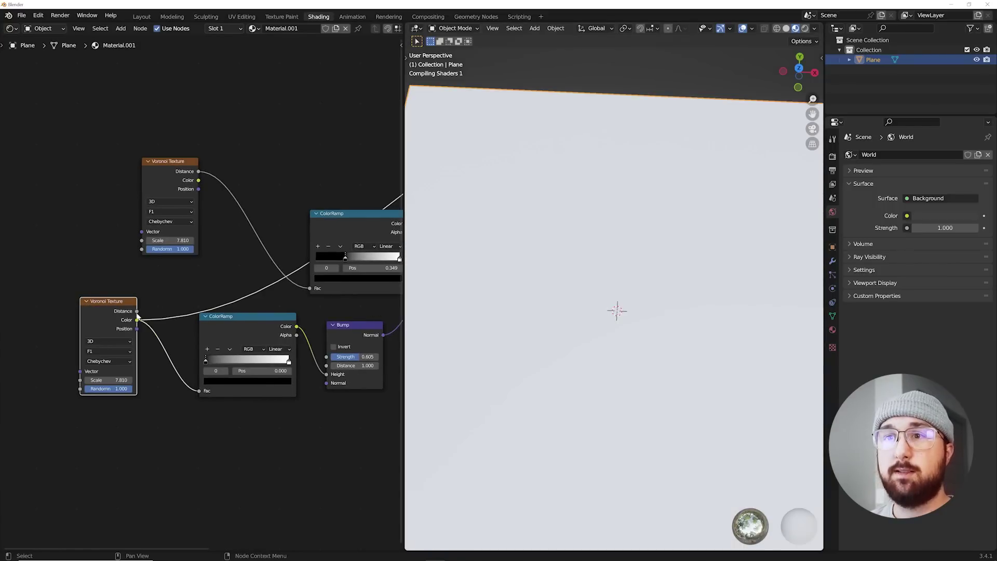
scroll(598, 275, down, 4)
middle_drag(603, 277, 605, 285)
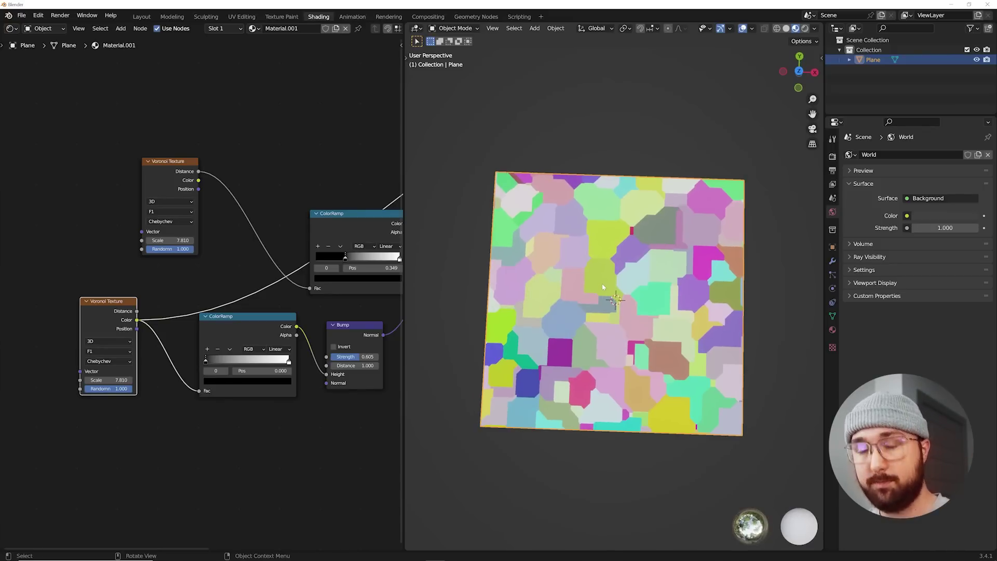
scroll(603, 287, up, 3)
middle_drag(602, 287, 653, 275)
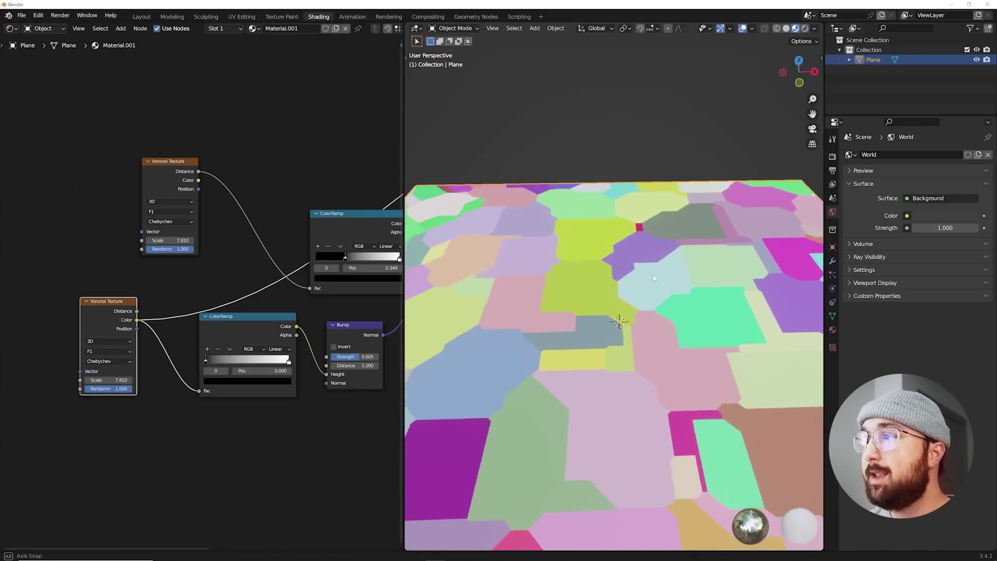
middle_drag(290, 288, 75, 341)
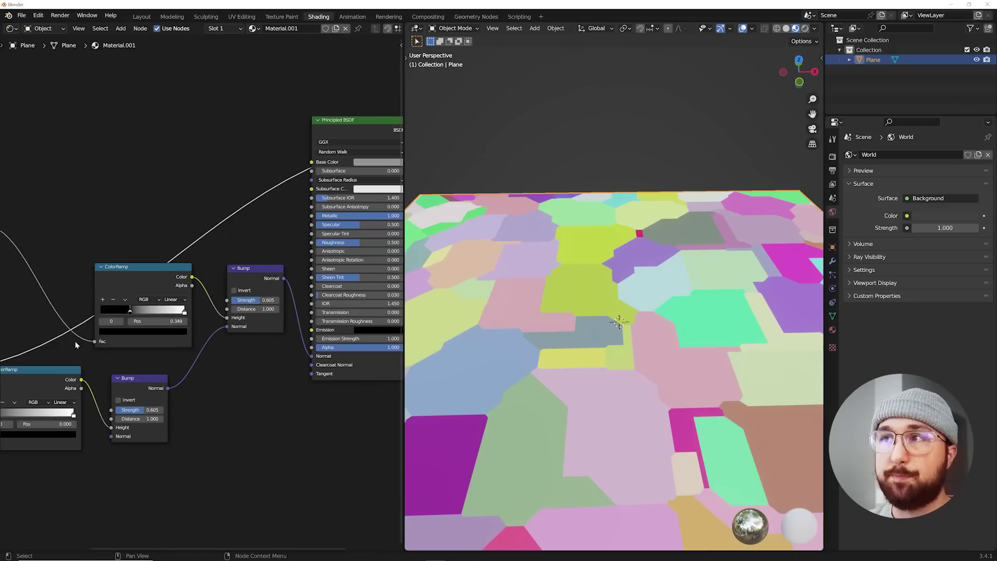
ctrl+shift+click(354, 124)
Step: Raise the second Voronoi Texture's scale to 10.410 and inspect the fine panel lines on the blocks
shift+middle_drag(545, 398, 662, 347)
middle_drag(238, 368, 361, 343)
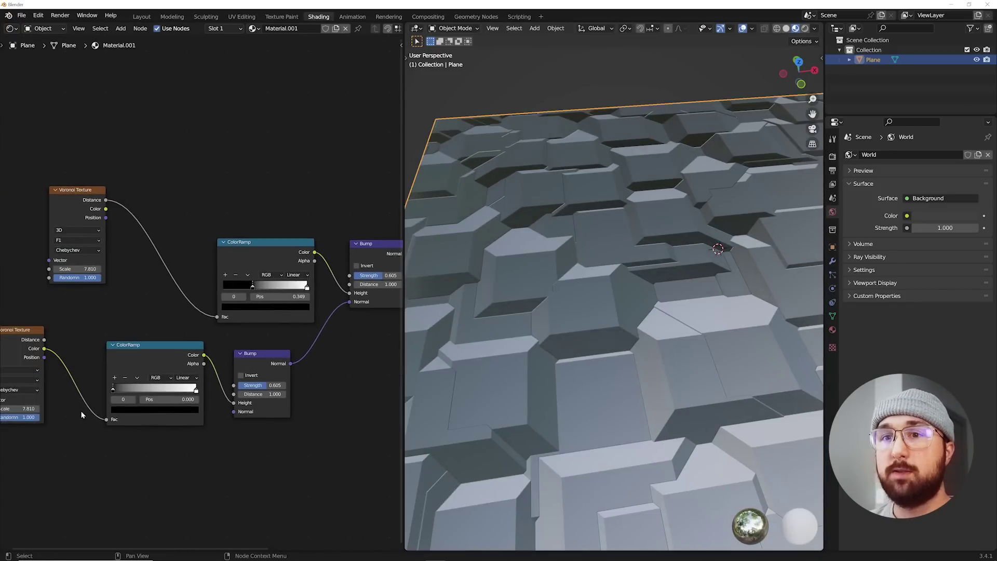
drag(21, 408, 54, 409)
middle_drag(575, 360, 562, 393)
scroll(591, 332, up, 3)
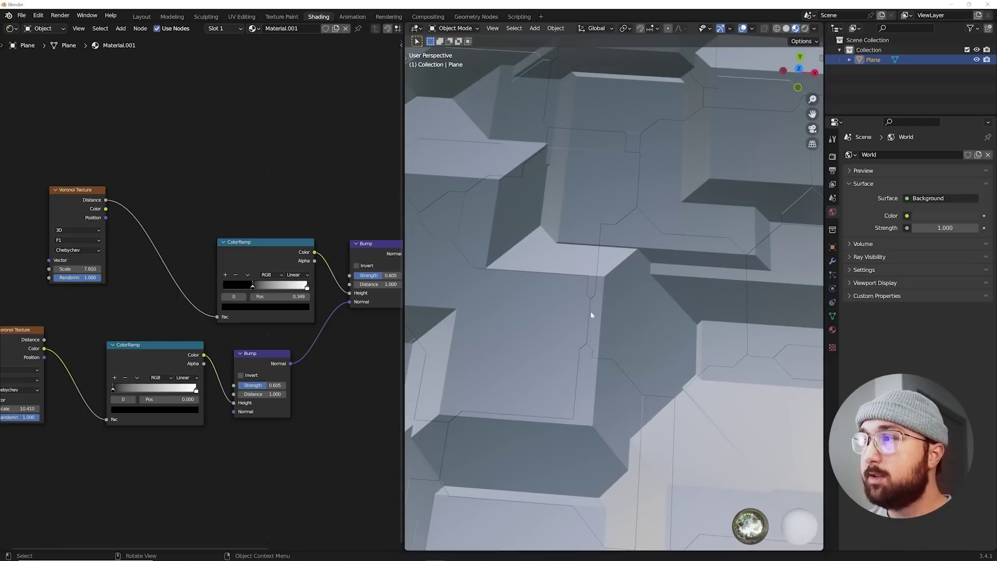
scroll(594, 322, down, 2)
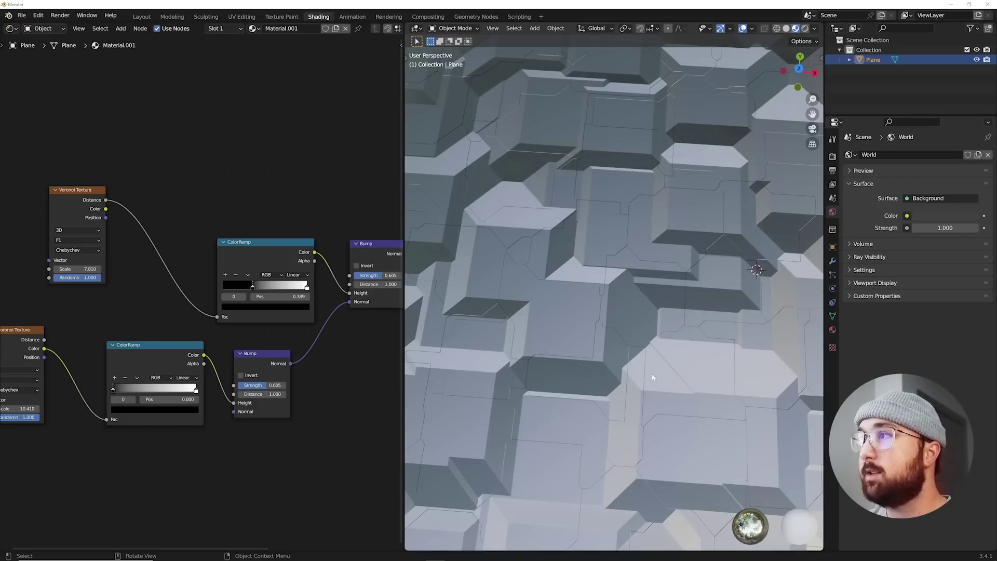
Step: Set the first Bump node's strength to 0.000 to isolate the fine panel lines across the plane
drag(387, 276, 353, 275)
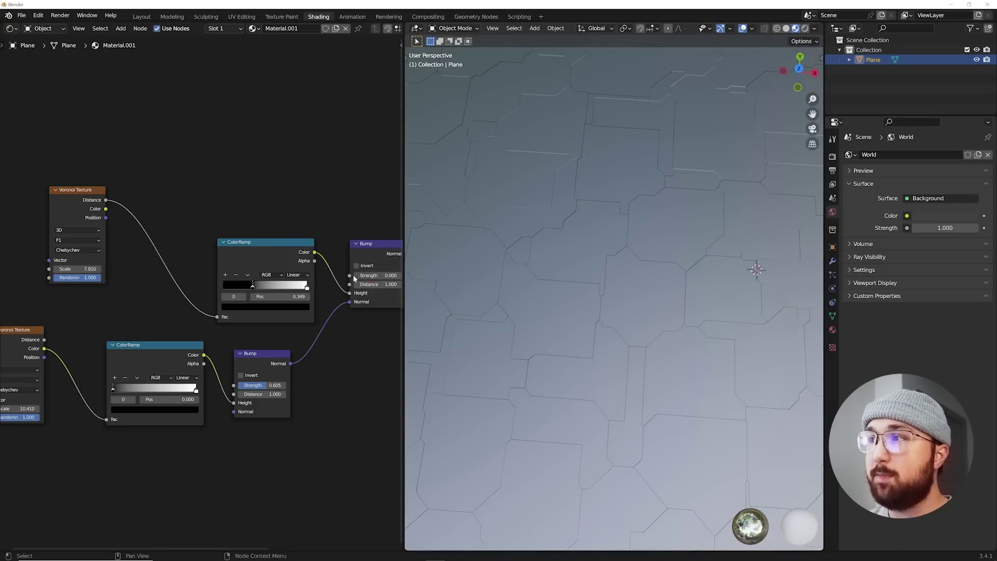
scroll(653, 306, down, 4)
middle_drag(678, 367, 654, 360)
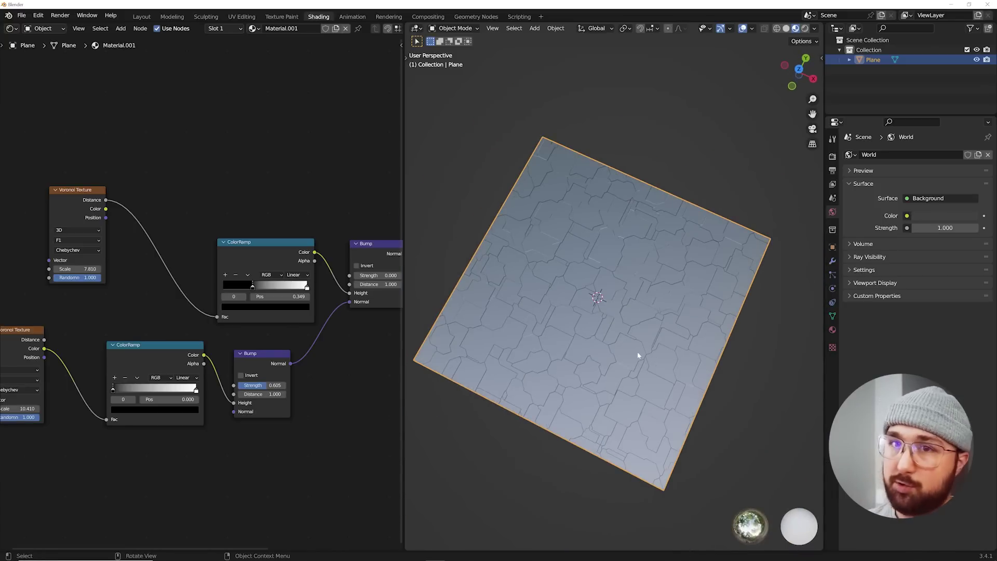
Step: Set the second Voronoi Texture's feature output to F2 and inspect the line pattern on the plane
middle_drag(200, 375, 308, 359)
click(105, 365)
click(123, 385)
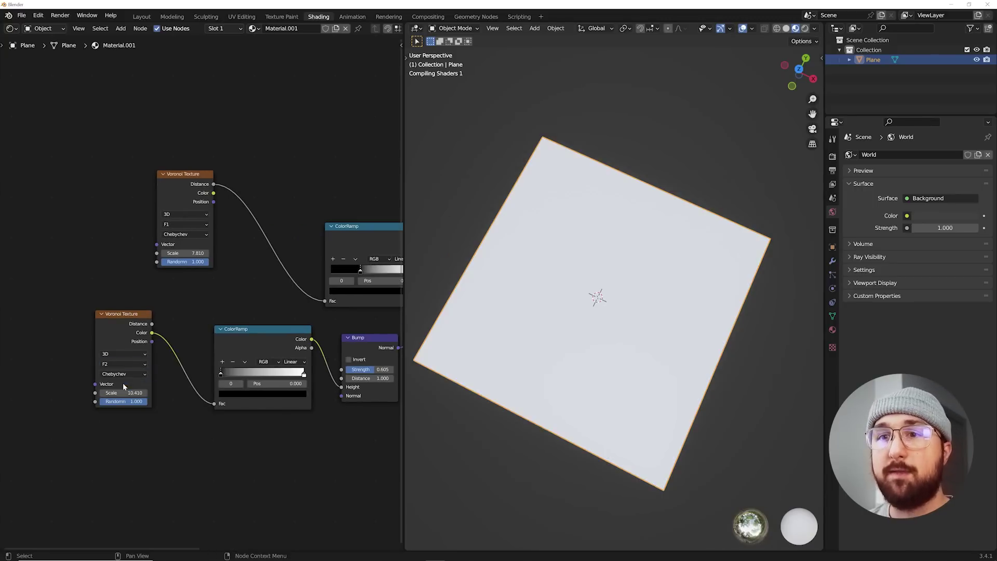
scroll(627, 338, up, 4)
middle_drag(627, 339, 637, 341)
scroll(657, 362, down, 1)
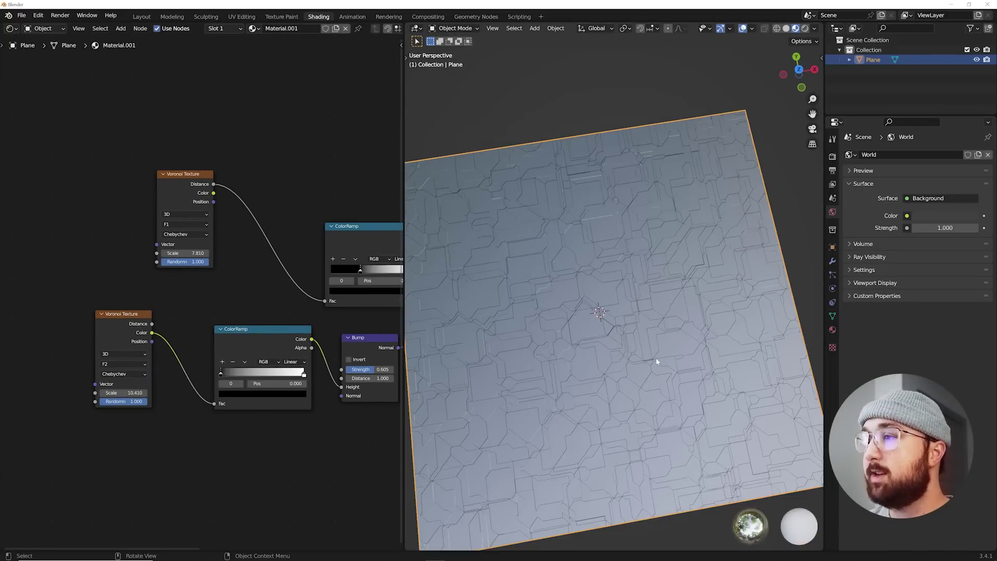
scroll(601, 369, up, 3)
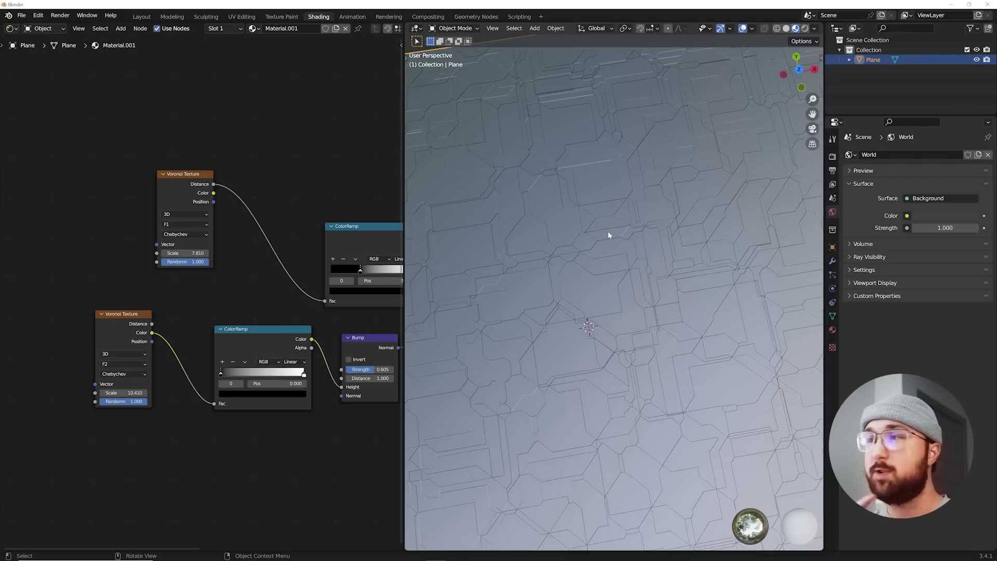
Step: Set the first Bump node's strength to 0.640 and review the combined relief on the whole plane
middle_drag(382, 281, 259, 291)
drag(290, 275, 353, 275)
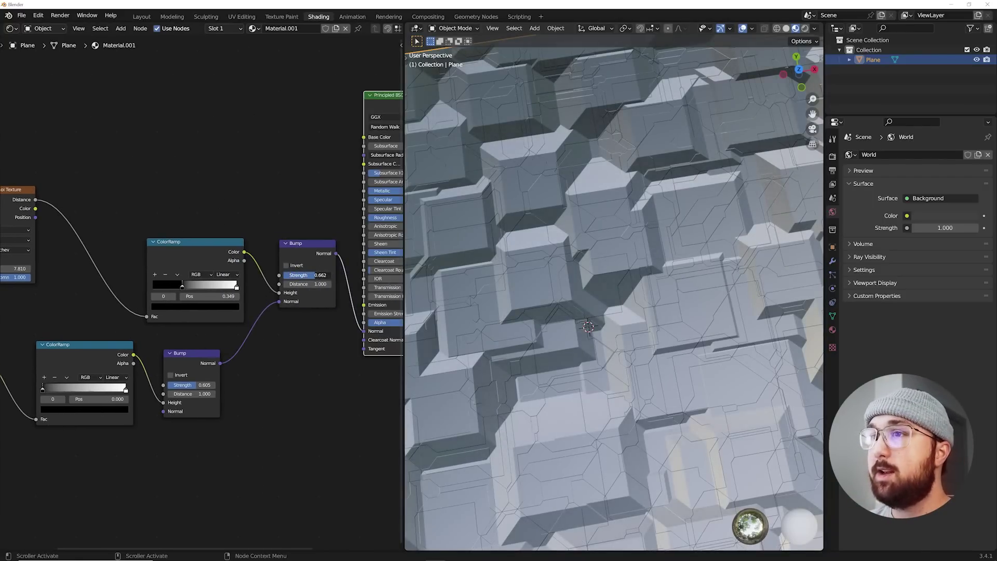
scroll(664, 363, down, 6)
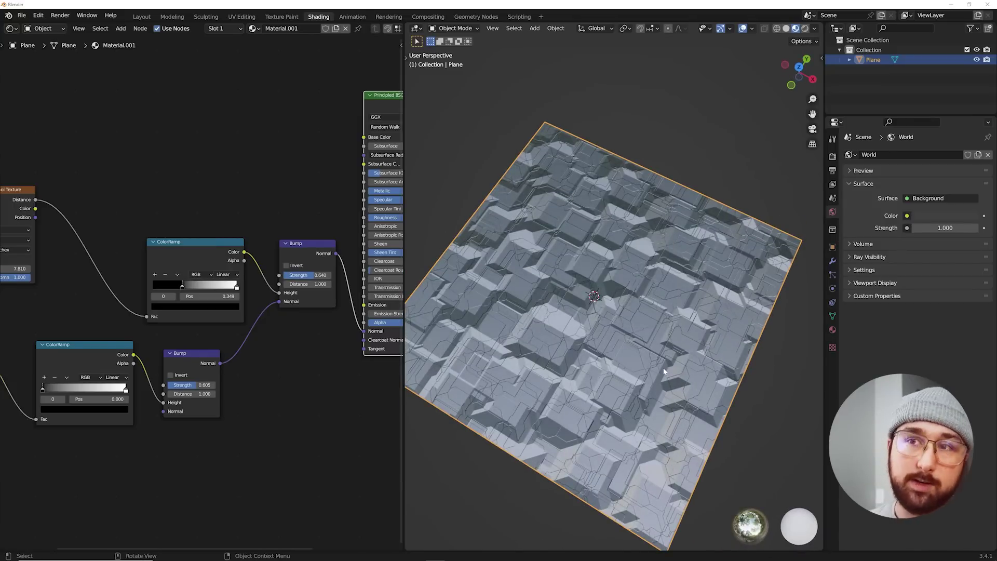
Step: Reposition the second Voronoi Texture node and lower its randomness to 0.000
middle_drag(263, 359, 404, 321)
drag(82, 295, 115, 289)
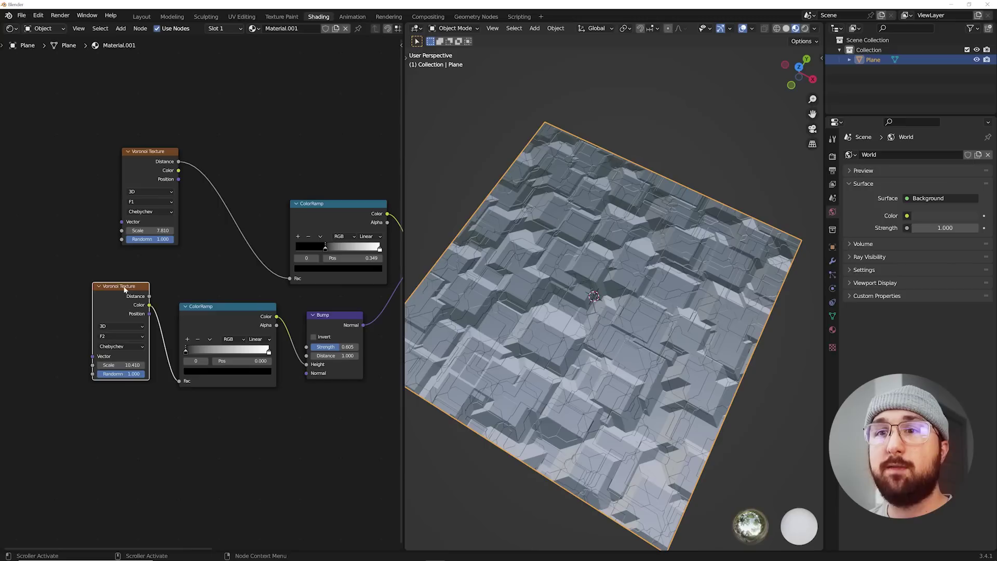
drag(130, 374, 97, 376)
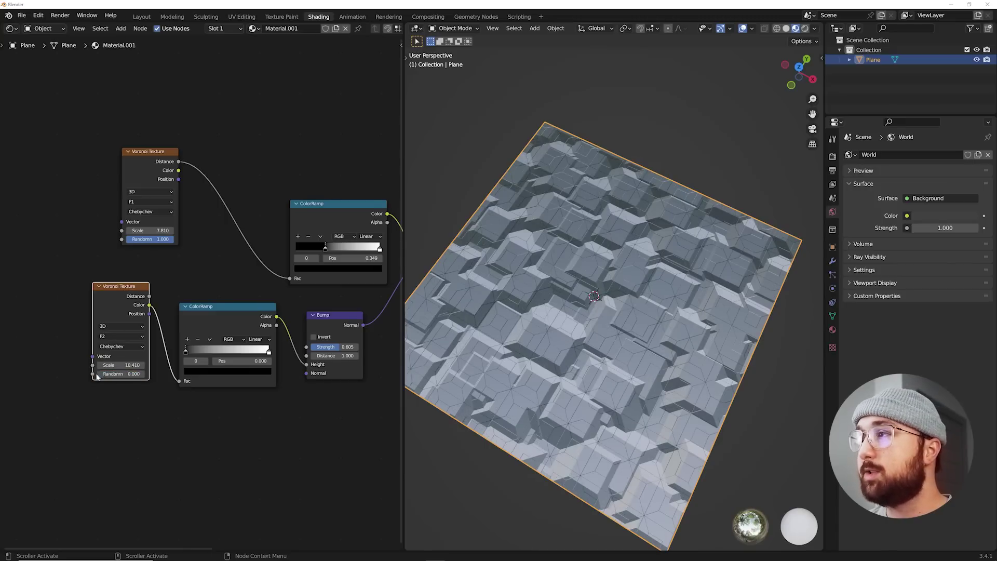
Step: Set the first Bump node's strength to 0.000 to inspect the fine panel lines alone, and undo the change
middle_drag(291, 237, 174, 248)
drag(349, 247, 311, 247)
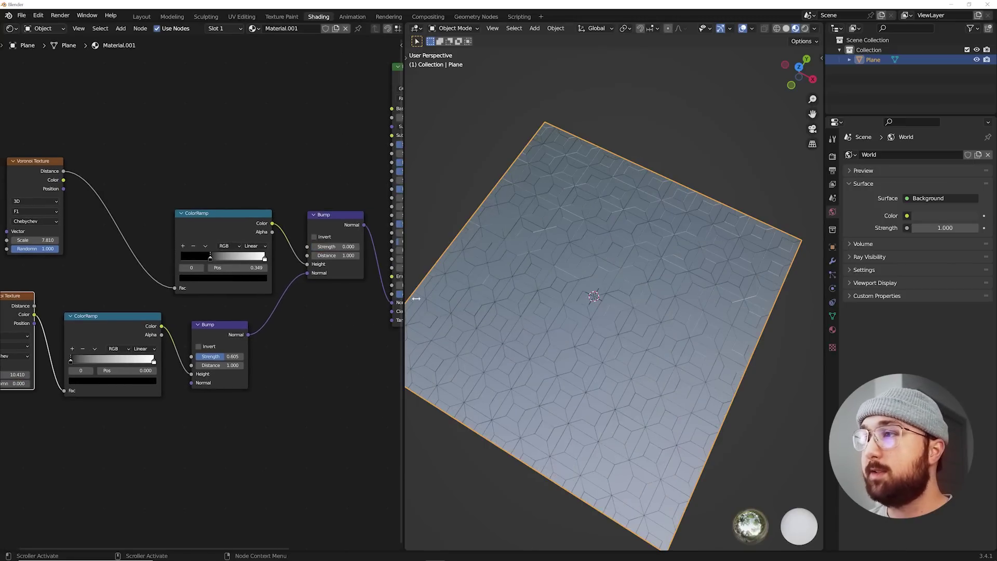
middle_drag(563, 351, 588, 355)
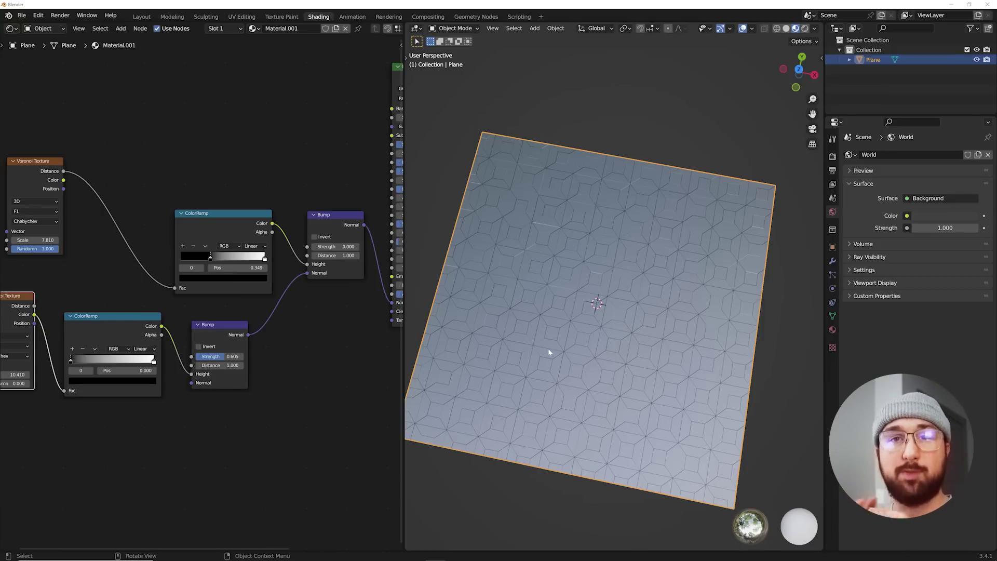
key(ctrl+z)
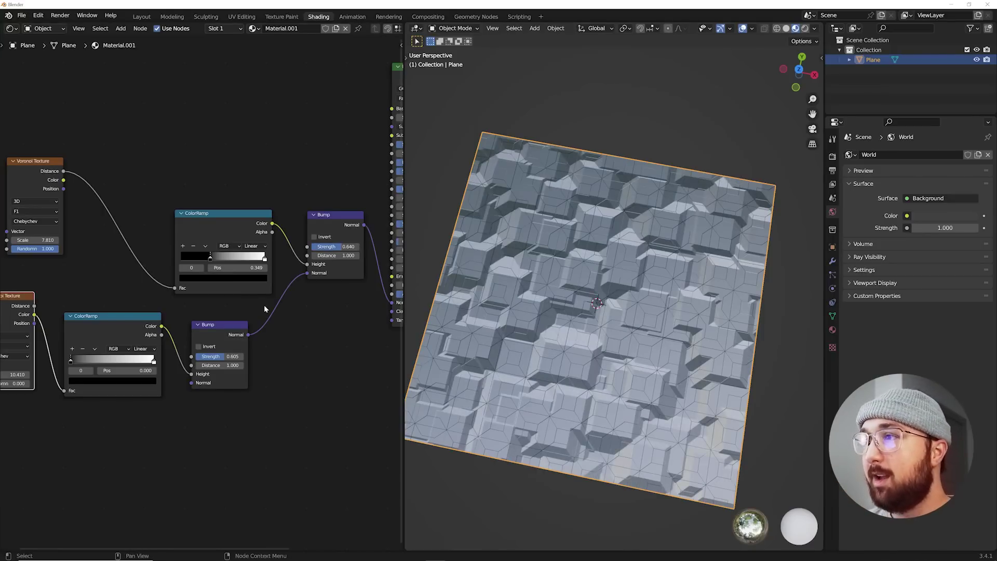
Step: Raise the second Voronoi Texture's randomness to 0.482 and inspect the irregular panel lines on the plane
middle_drag(162, 341, 240, 326)
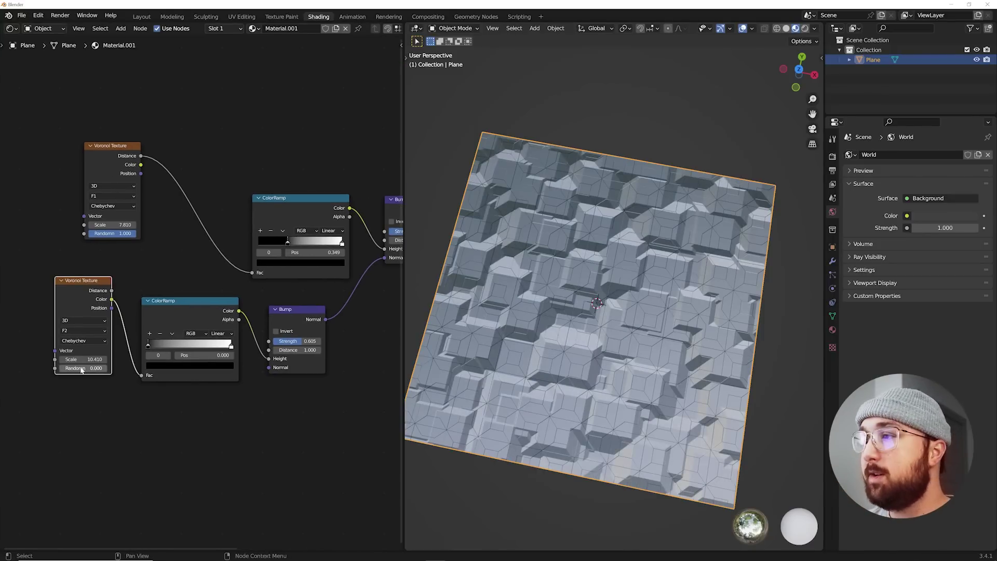
scroll(446, 375, up, 2)
middle_drag(446, 375, 440, 321)
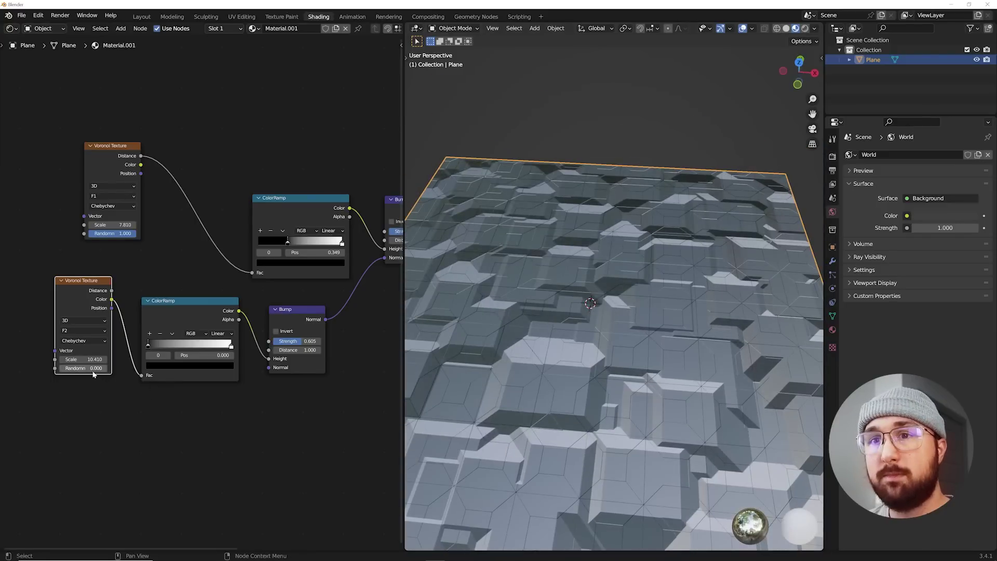
drag(93, 370, 152, 370)
middle_drag(613, 364, 656, 381)
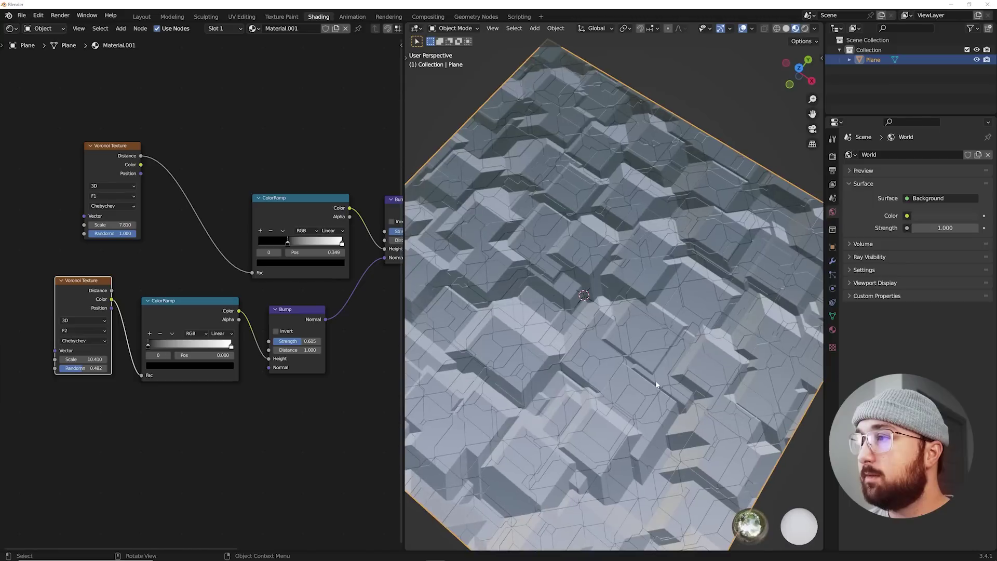
Step: Duplicate the second Bump node, place the copy below it, and connect the copy's Normal output to the second Bump's Normal input
drag(297, 319, 352, 314)
key(shift+d)
click(237, 427)
drag(263, 428, 327, 368)
click(244, 430)
click(276, 397)
drag(263, 428, 321, 361)
key(g)
click(287, 400)
middle_drag(287, 400, 232, 427)
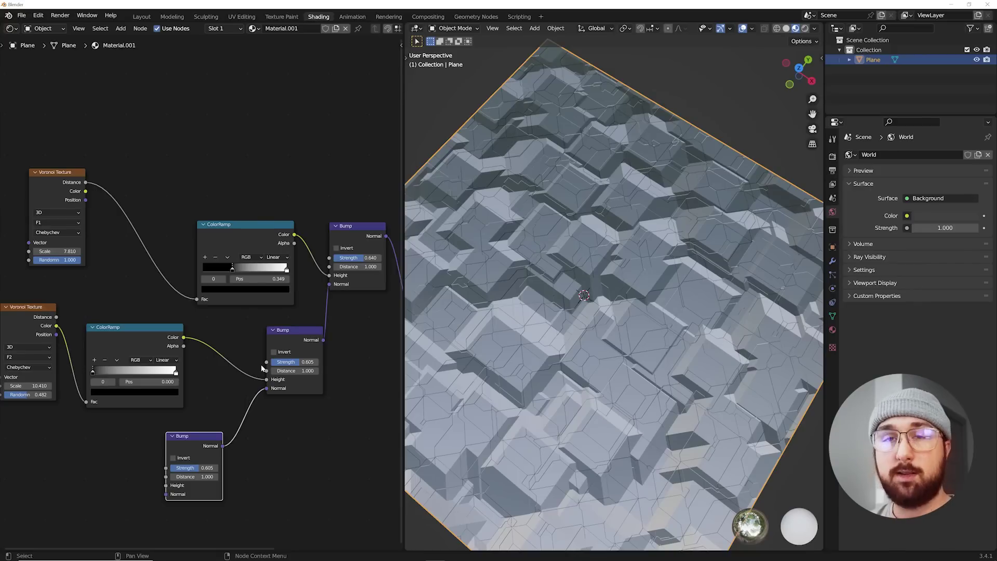
drag(189, 439, 209, 429)
middle_drag(209, 429, 276, 388)
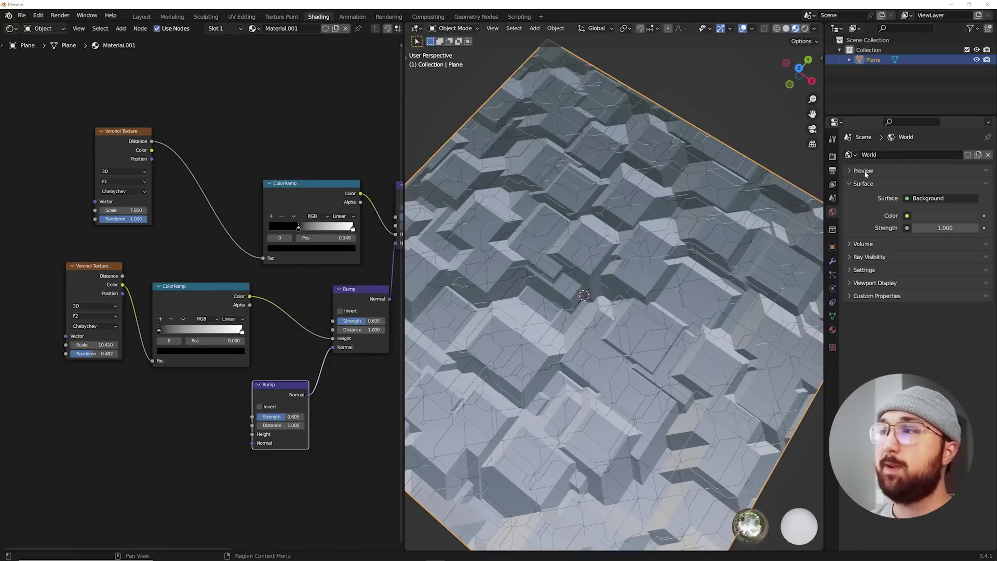
Step: Move the second Voronoi Texture node away from its ColorRamp and place a duplicate of it below
middle_drag(691, 395, 653, 303)
drag(122, 287, 84, 286)
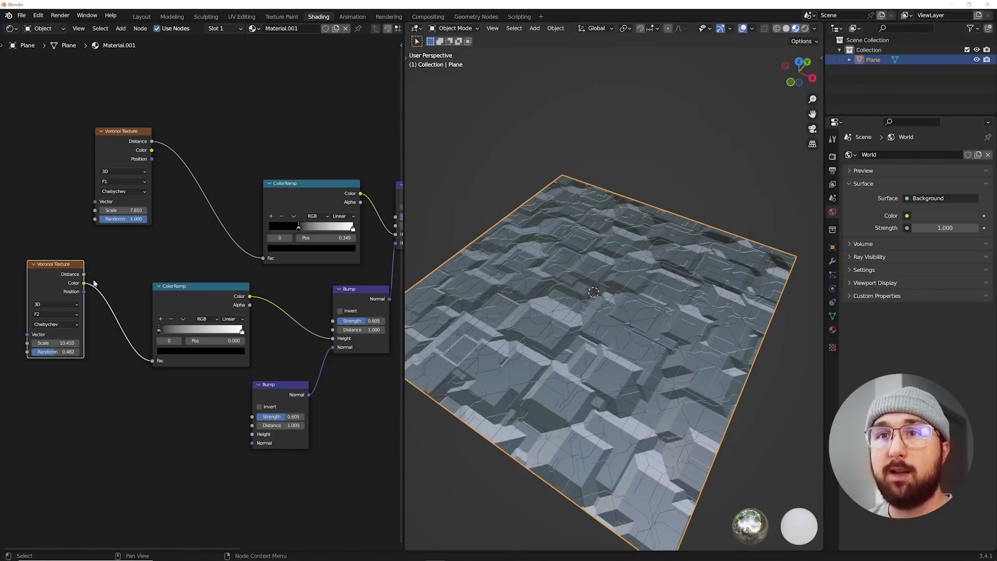
key(shift+d)
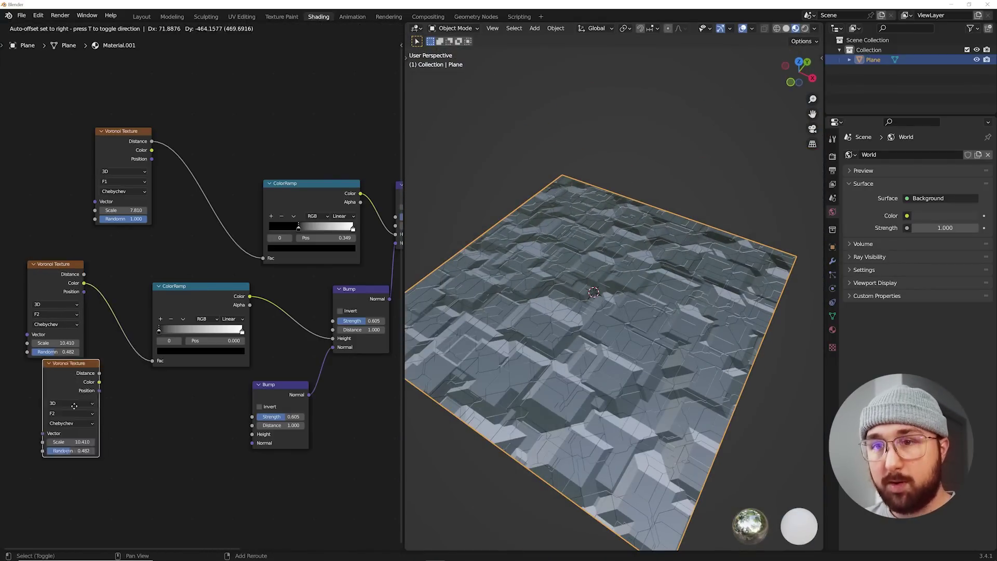
click(88, 412)
Step: Set the third Voronoi Texture's feature output to F1 and its distance metric to Euclidean
scroll(103, 415, up, 4)
middle_drag(118, 419, 256, 347)
scroll(229, 363, down, 2)
middle_drag(206, 385, 235, 331)
click(210, 370)
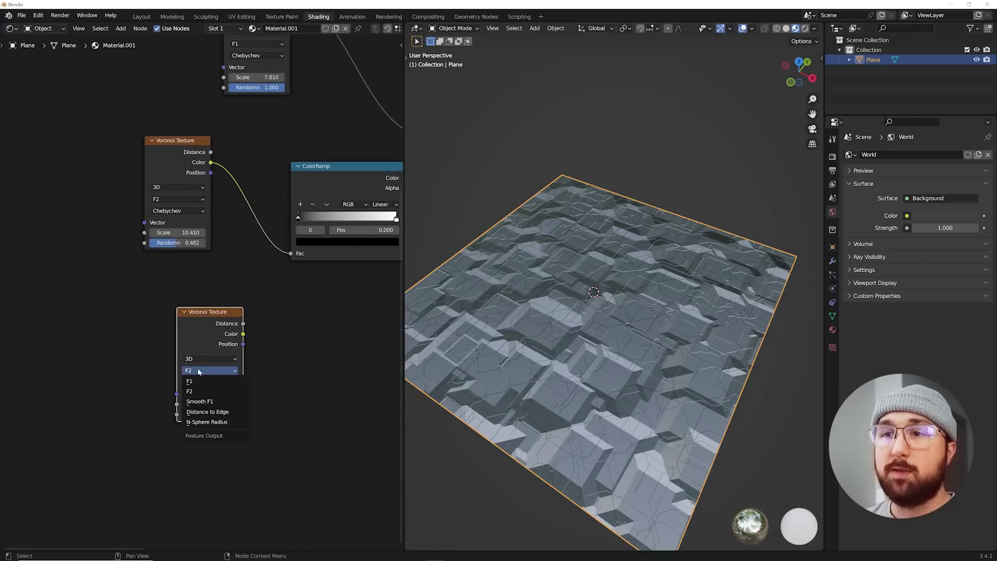
click(206, 380)
click(210, 382)
click(207, 393)
Step: Duplicate the second ColorRamp and link the third Voronoi Texture's Distance through the copy to the third Bump's Height
middle_drag(345, 312, 209, 331)
click(209, 199)
key(shift+d)
click(171, 359)
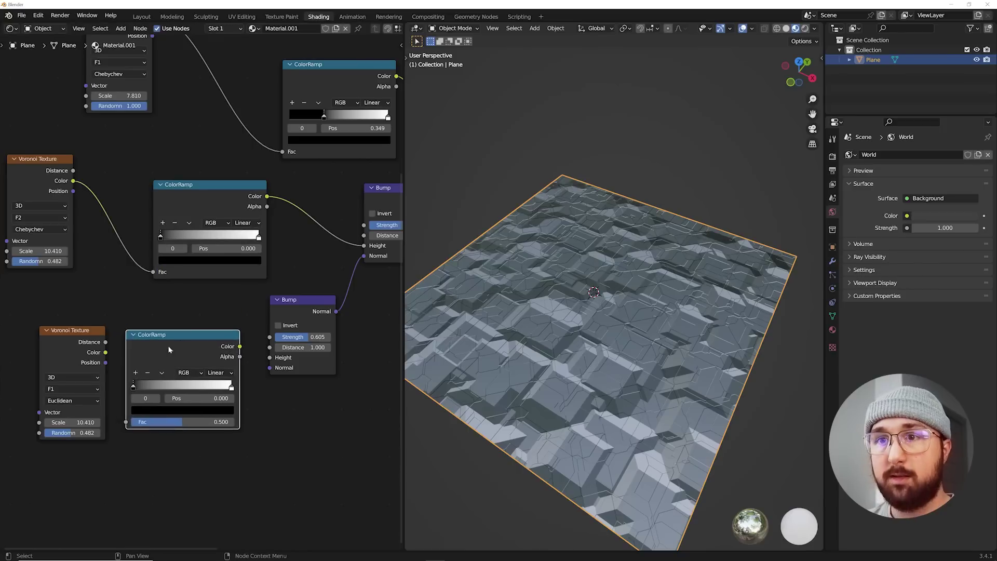
drag(82, 343, 136, 423)
drag(72, 338, 126, 422)
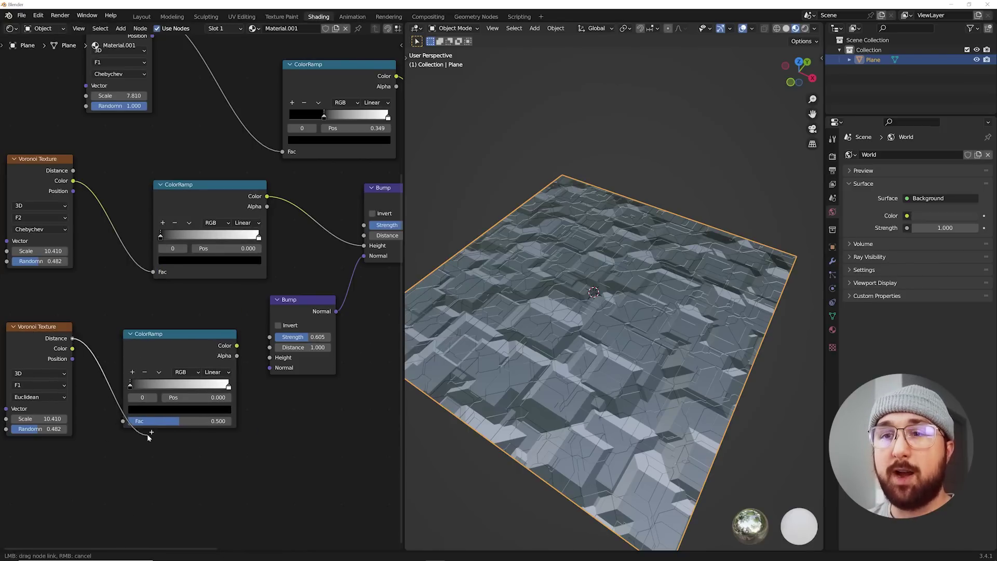
drag(227, 358, 271, 358)
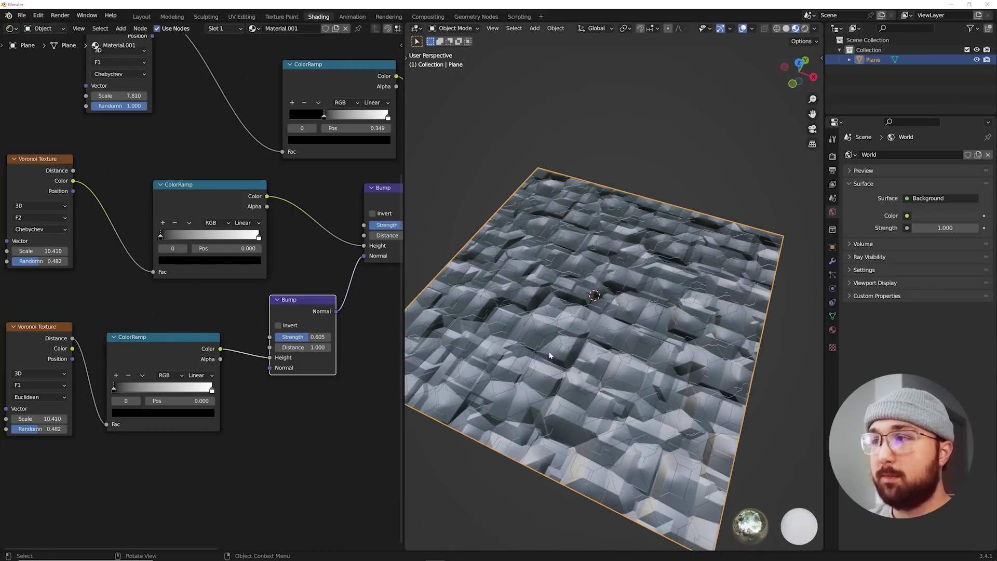
Step: Set the third Voronoi Texture's scale to 24.010 and move its ColorRamp's white stop to position 0.139
drag(58, 418, 143, 419)
scroll(134, 403, up, 1)
middle_drag(139, 402, 184, 395)
drag(154, 392, 124, 395)
drag(259, 392, 163, 395)
mouse_move(520, 353)
middle_down()
mouse_move(525, 395)
mouse_move(521, 363)
middle_up()
scroll(525, 395, up, 3)
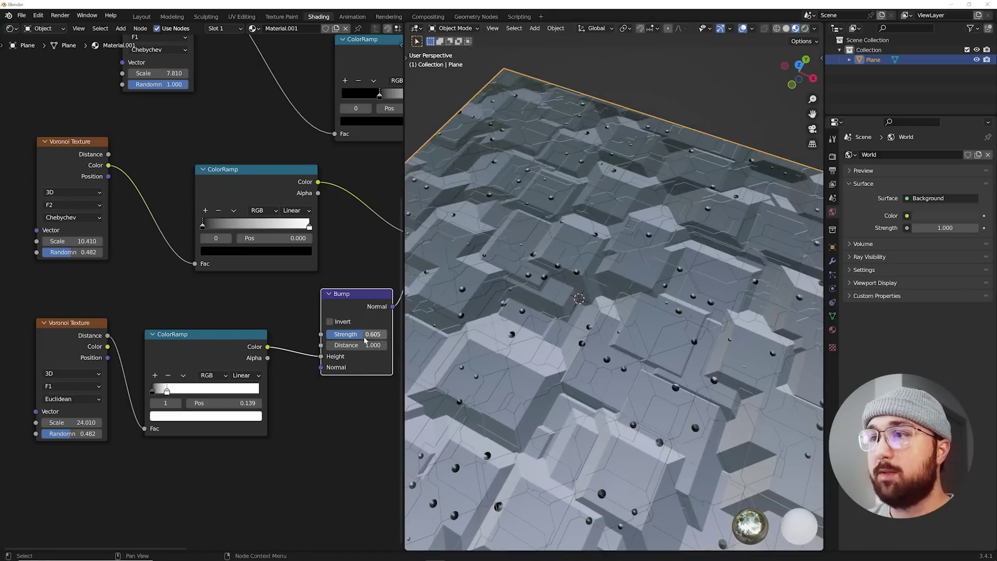
Step: Set the third Bump node's strength to 0.395 and move the third ColorRamp's white stop to position 0.110
mouse_move(363, 334)
mouse_down()
mouse_move(334, 334)
mouse_move(364, 334)
mouse_up()
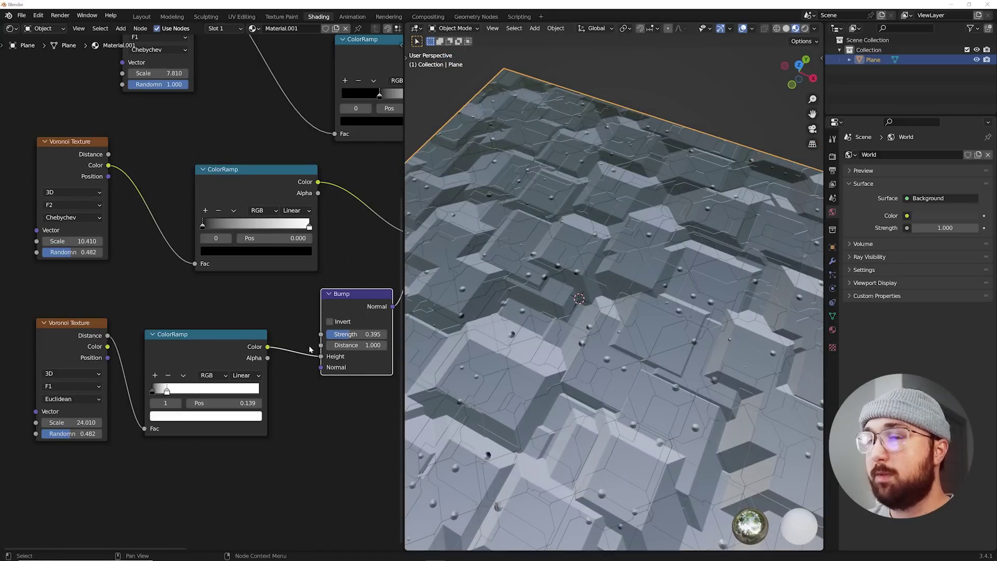
drag(167, 391, 166, 392)
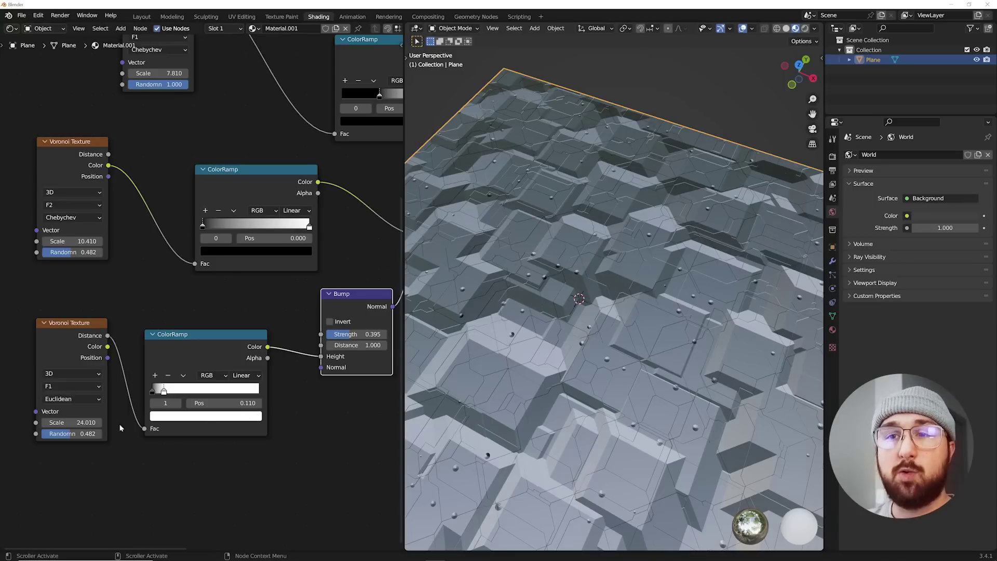
Step: Set the third Voronoi Texture's randomness to 0.000 and inspect the dot pattern across the plane
drag(87, 439, 52, 439)
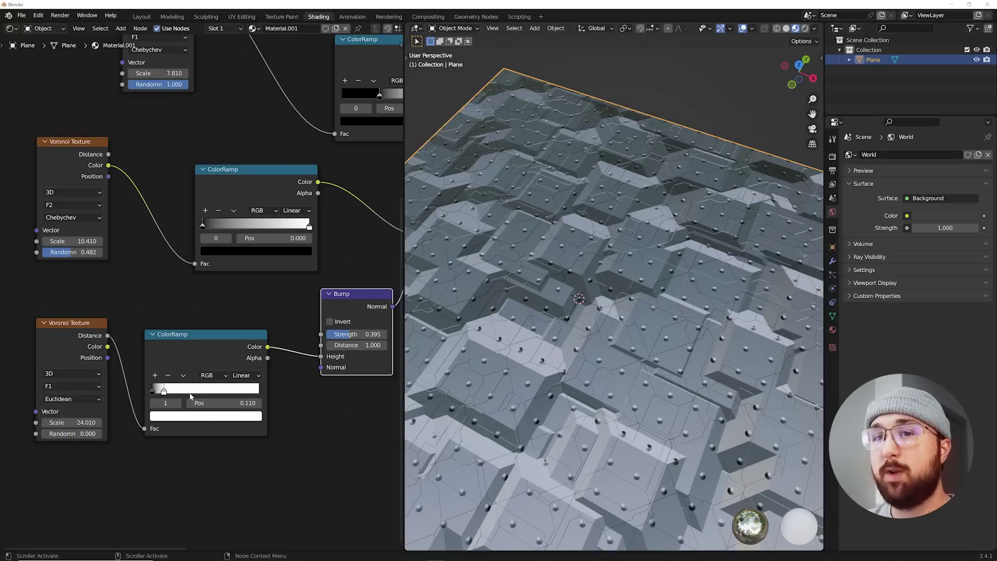
middle_drag(574, 338, 604, 393)
scroll(601, 352, down, 6)
scroll(610, 334, up, 6)
scroll(604, 393, down, 6)
middle_drag(643, 318, 624, 353)
scroll(624, 354, up, 6)
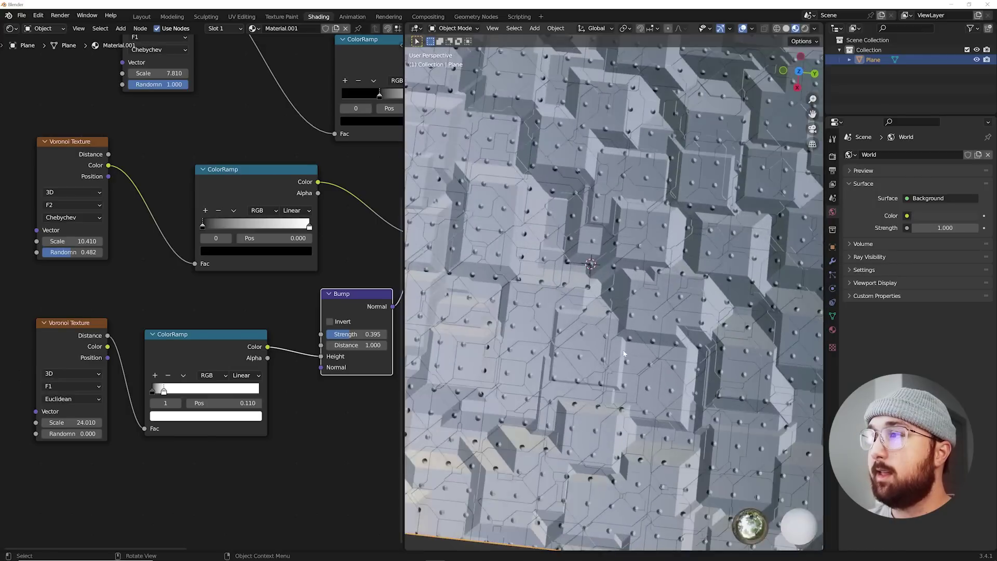
Step: Try inverting the third Bump node and switch the inversion back off
click(330, 322)
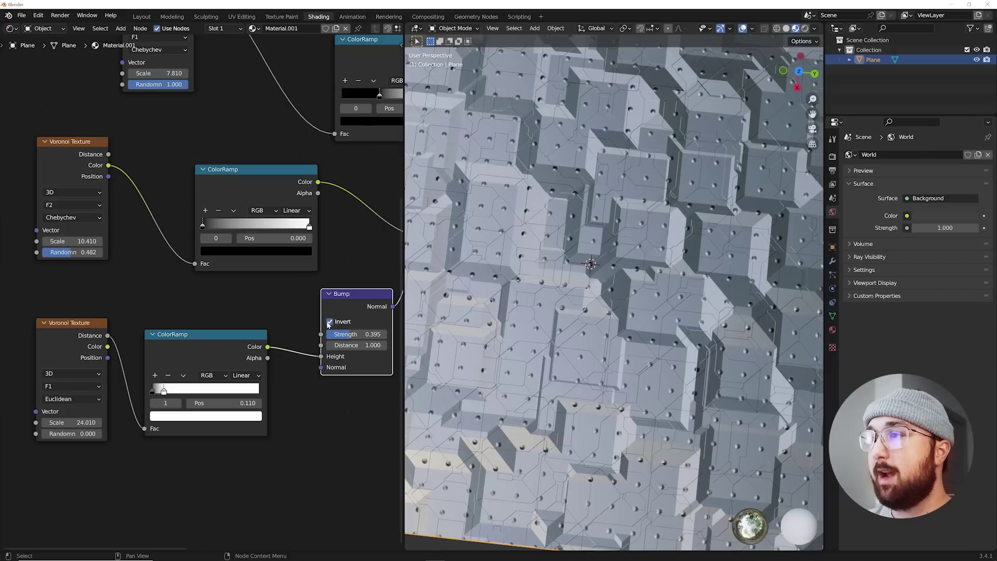
click(328, 322)
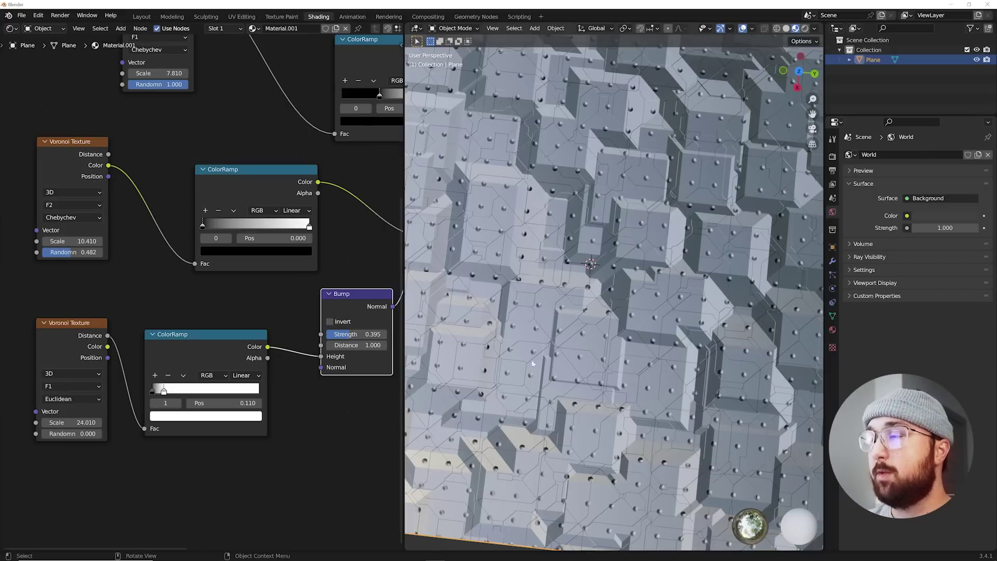
Step: Move the third ColorRamp's white stop to position 0.077 and review the smaller dots over the whole plane
middle_drag(531, 364, 686, 335)
scroll(664, 307, down, 4)
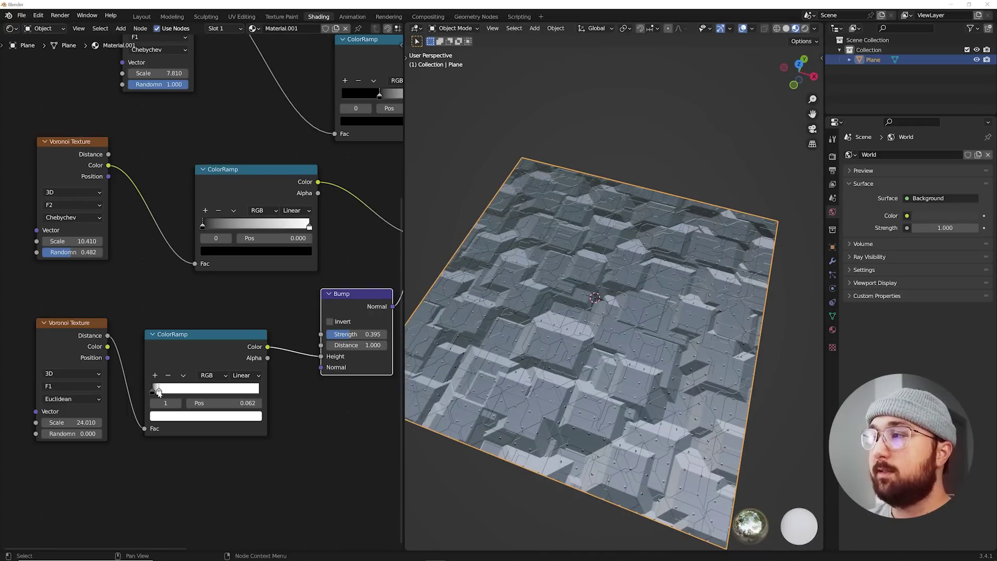
middle_drag(636, 363, 597, 345)
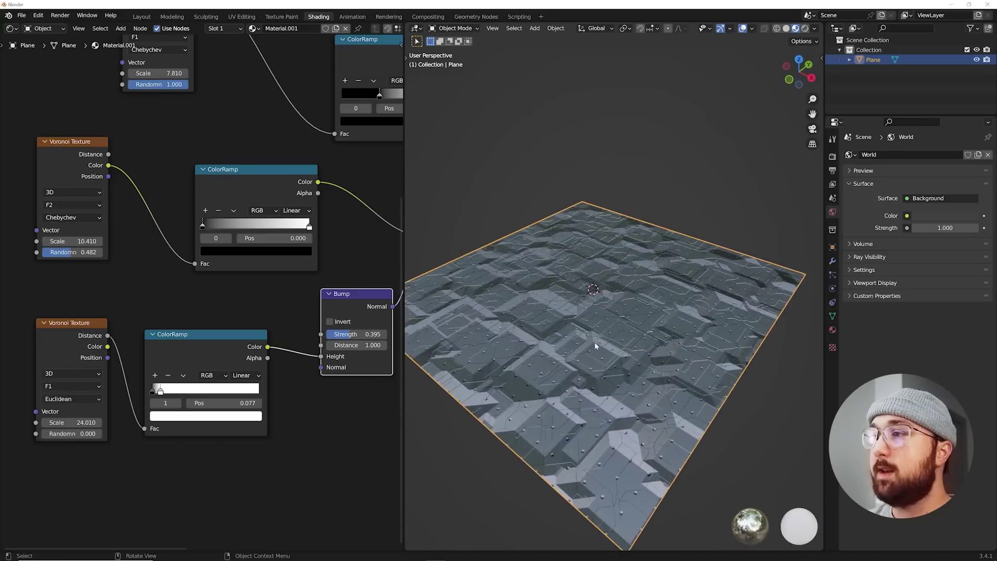
scroll(654, 319, up, 4)
mouse_move(653, 319)
middle_down()
mouse_move(648, 388)
mouse_move(649, 294)
mouse_move(625, 298)
mouse_move(640, 308)
middle_up()
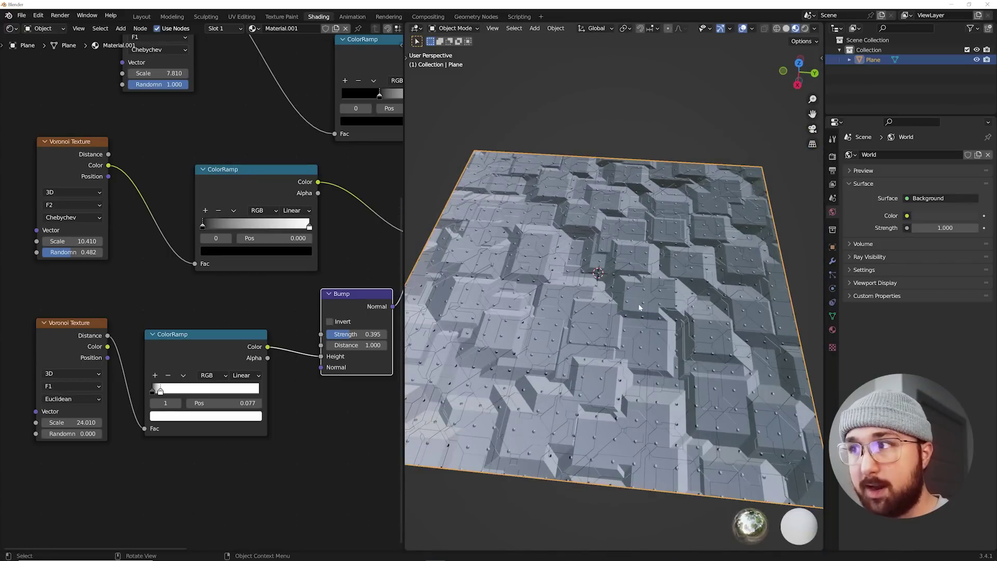
Step: Move all the Voronoi, ColorRamp and Bump nodes down to free space beside the Principled BSDF's upper inputs
scroll(341, 312, down, 5)
middle_drag(321, 195, 194, 293)
scroll(195, 293, up, 1)
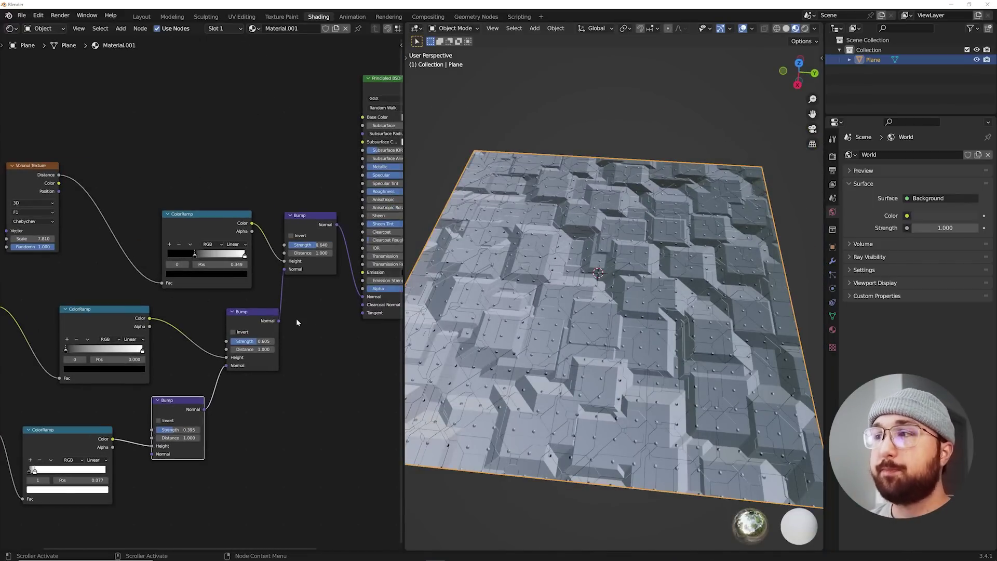
scroll(310, 257, down, 4)
drag(41, 185, 267, 441)
drag(277, 245, 276, 343)
scroll(277, 346, up, 2)
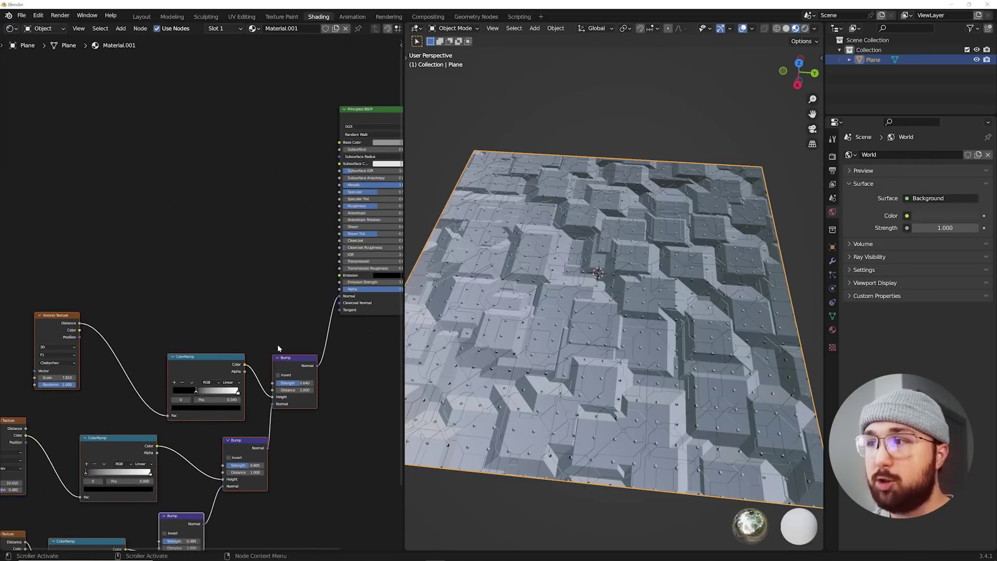
scroll(351, 223, up, 2)
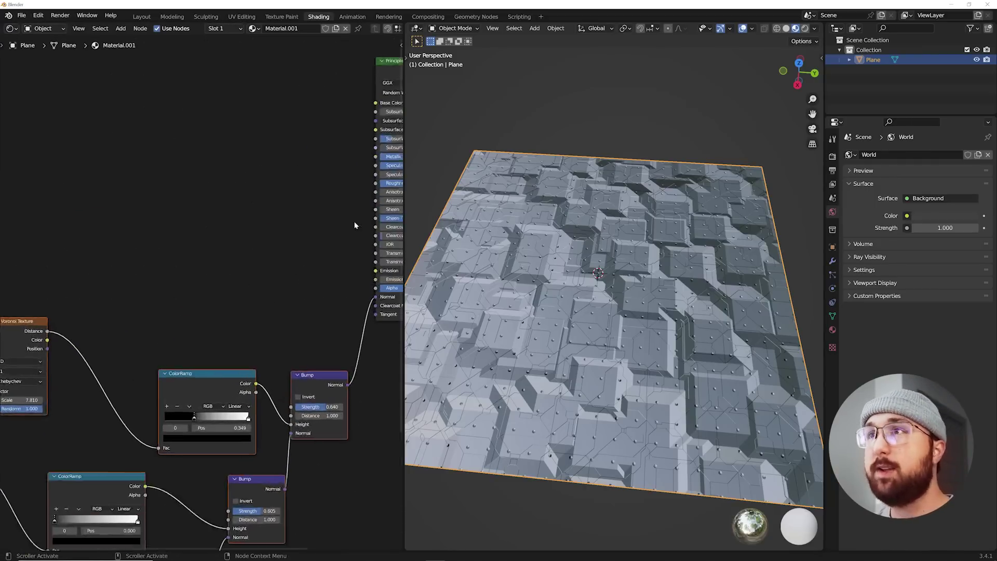
Step: Duplicate the first ColorRamp into the free space beside the Principled BSDF and move its black stop to position 0.000
key(shift+a)
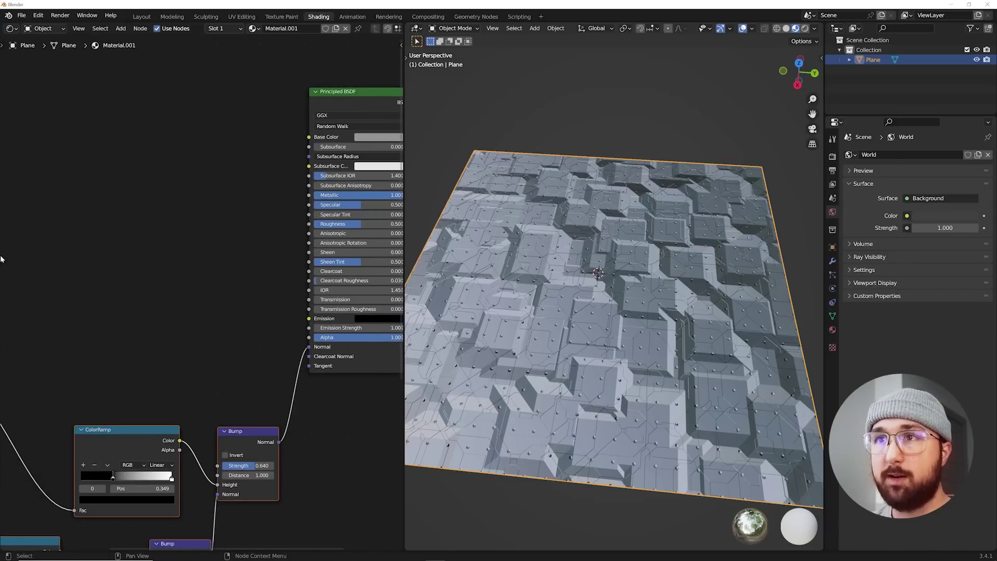
key(shift+d)
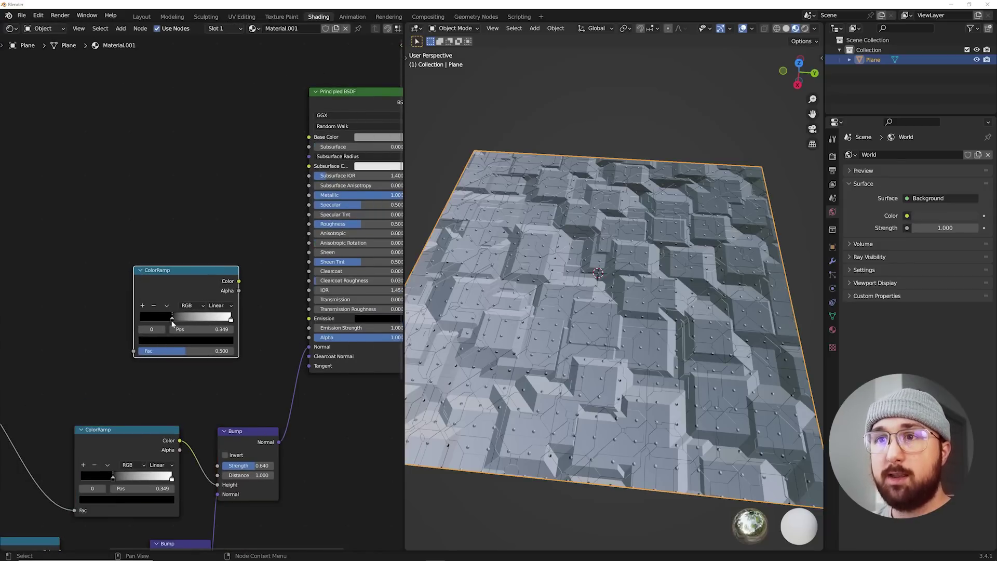
drag(173, 324, 140, 322)
Step: Connect the new ColorRamp's Color output to the Principled BSDF's Emission input
scroll(269, 292, down, 2)
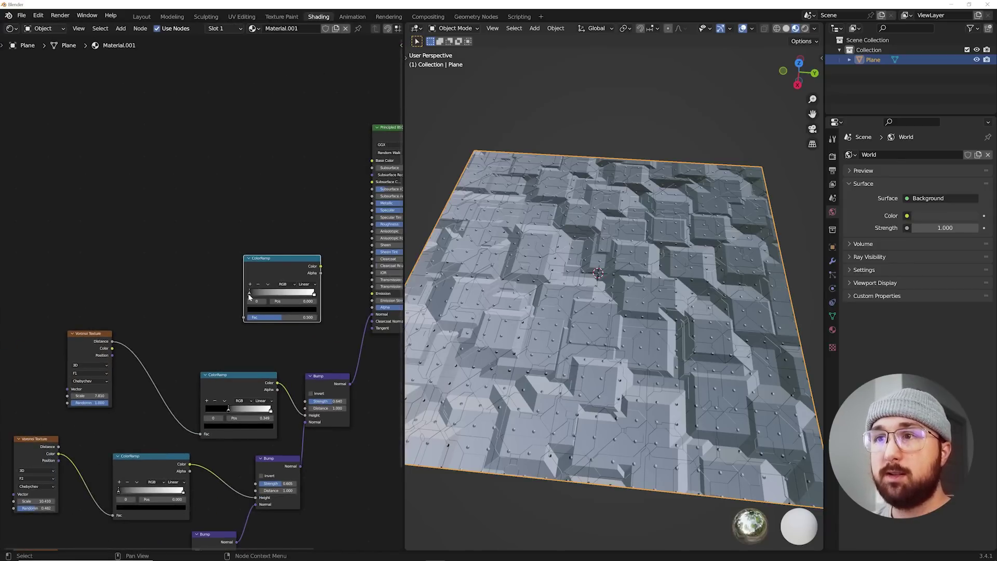
scroll(303, 301, up, 3)
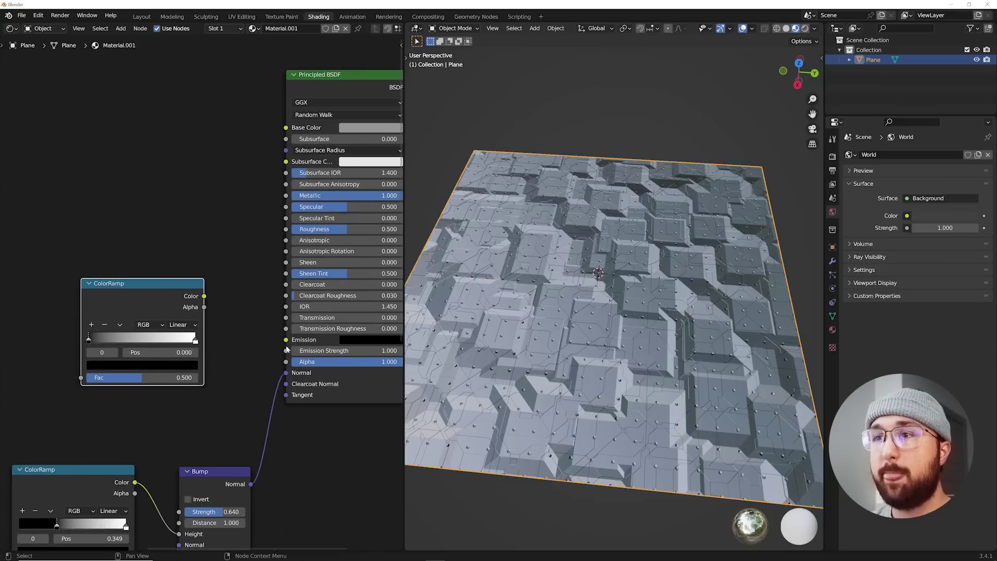
drag(205, 297, 285, 339)
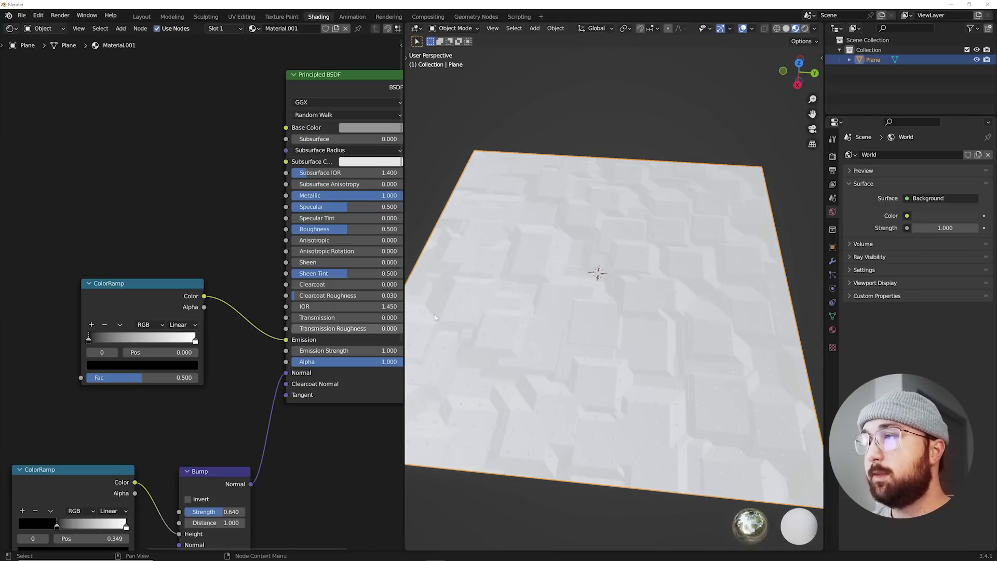
Step: Change the emission ColorRamp's white stop to a saturated blue
click(196, 340)
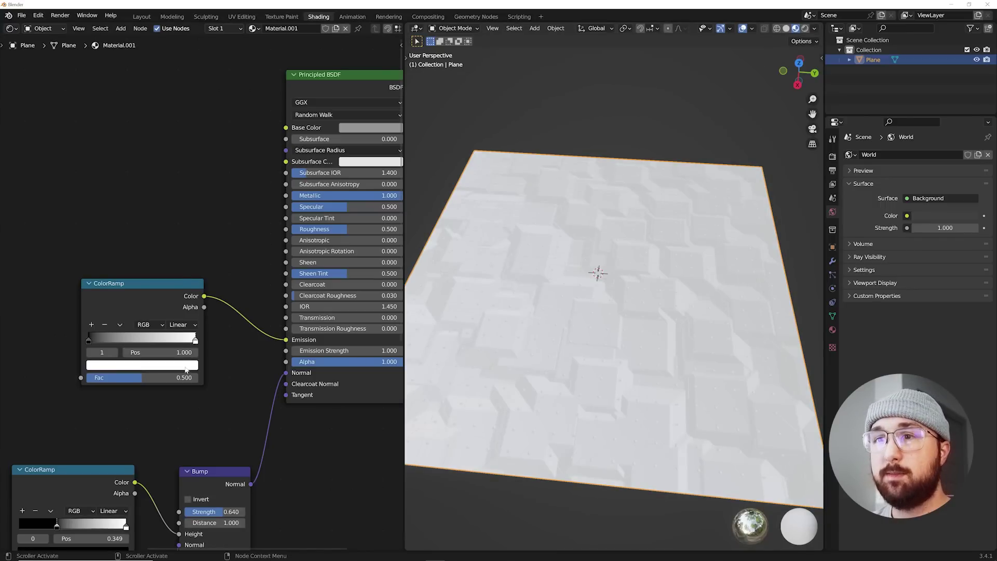
click(142, 365)
click(109, 234)
drag(109, 234, 163, 238)
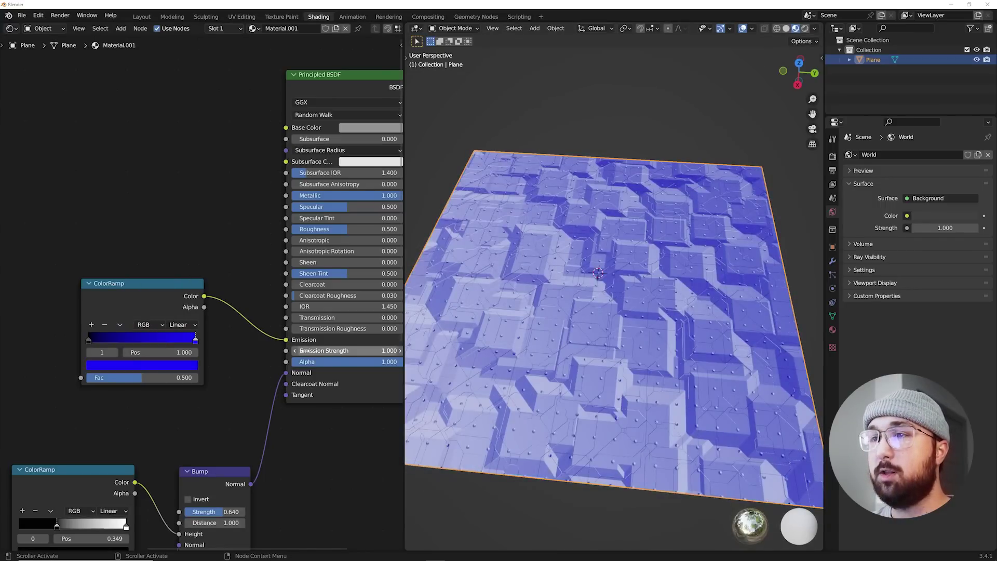
Step: Try changing the Principled BSDF's emission strength, cancel it, and inspect the blue emission across the plane
drag(328, 351, 432, 350)
key(Escape)
middle_drag(436, 353, 530, 390)
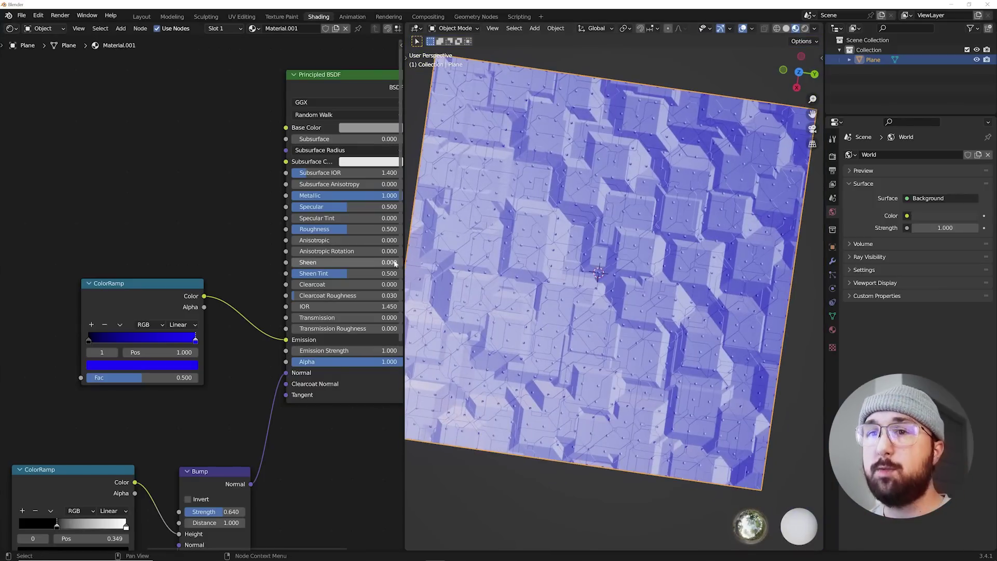
Step: Connect the Color output of the Voronoi Texture with scale 10.410 to the emission ColorRamp's Fac input
middle_drag(97, 397, 199, 314)
scroll(199, 313, down, 4)
middle_drag(167, 378, 220, 318)
scroll(548, 349, up, 4)
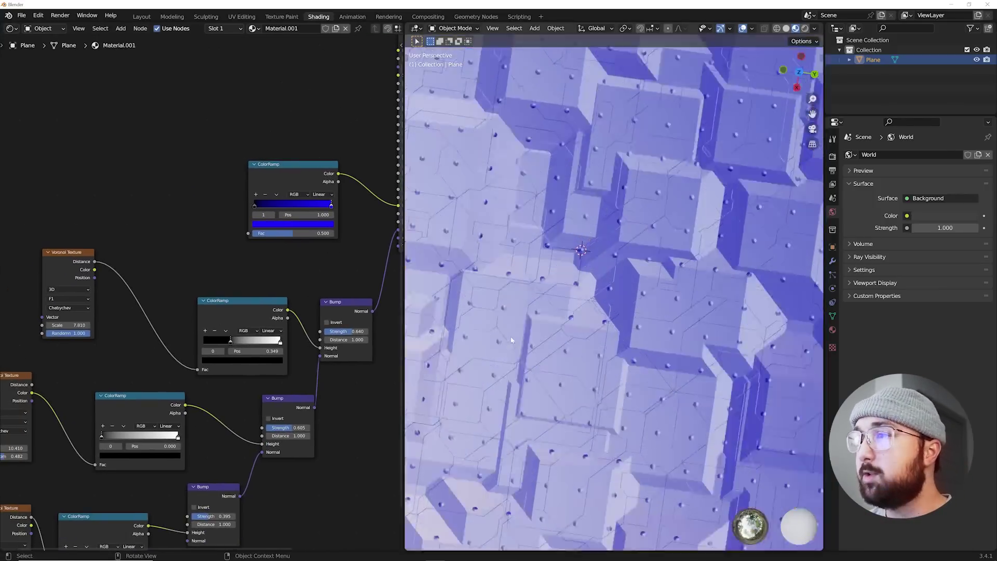
middle_drag(548, 349, 548, 320)
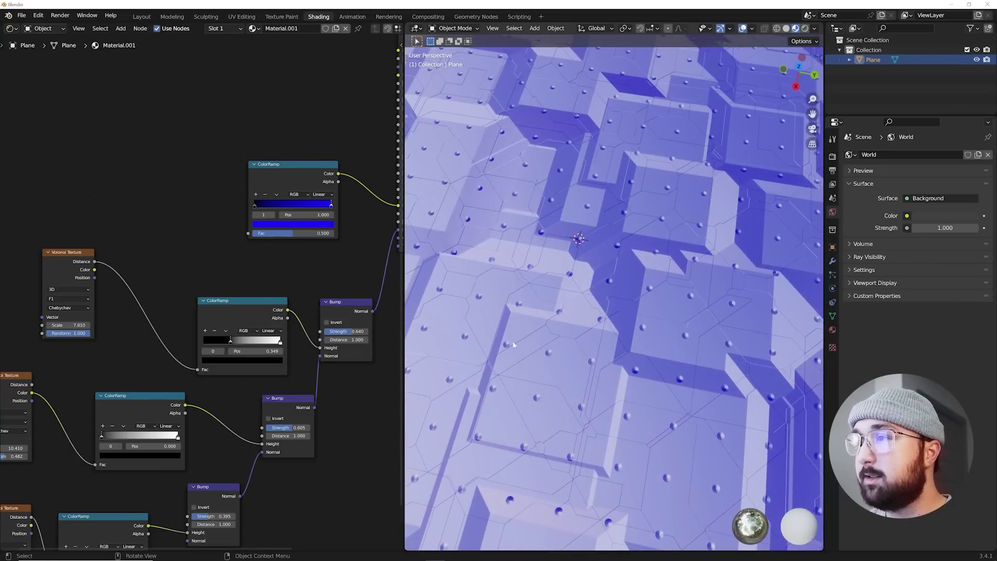
middle_drag(115, 415, 270, 318)
middle_drag(155, 287, 119, 271)
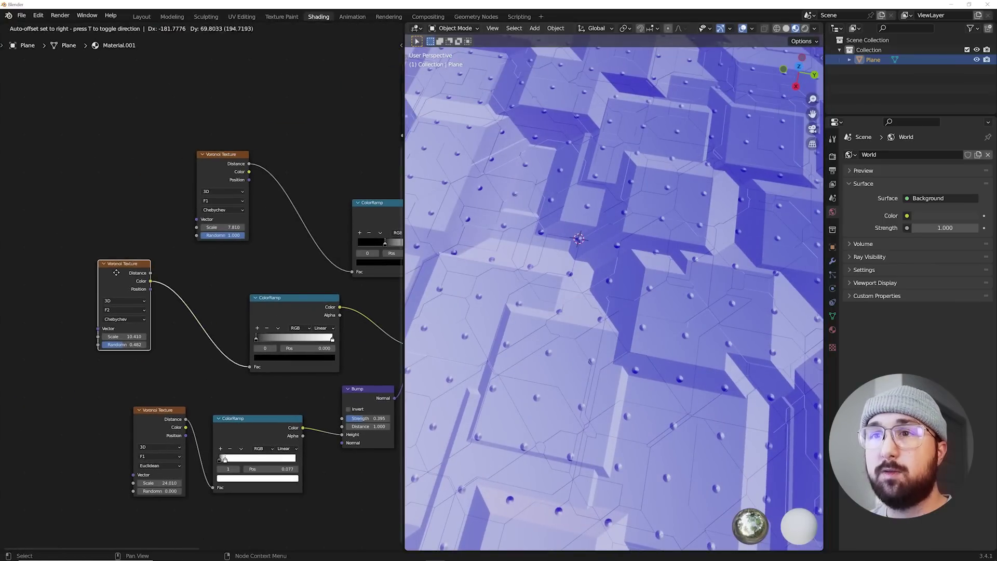
scroll(75, 355, down, 2)
drag(72, 349, 263, 242)
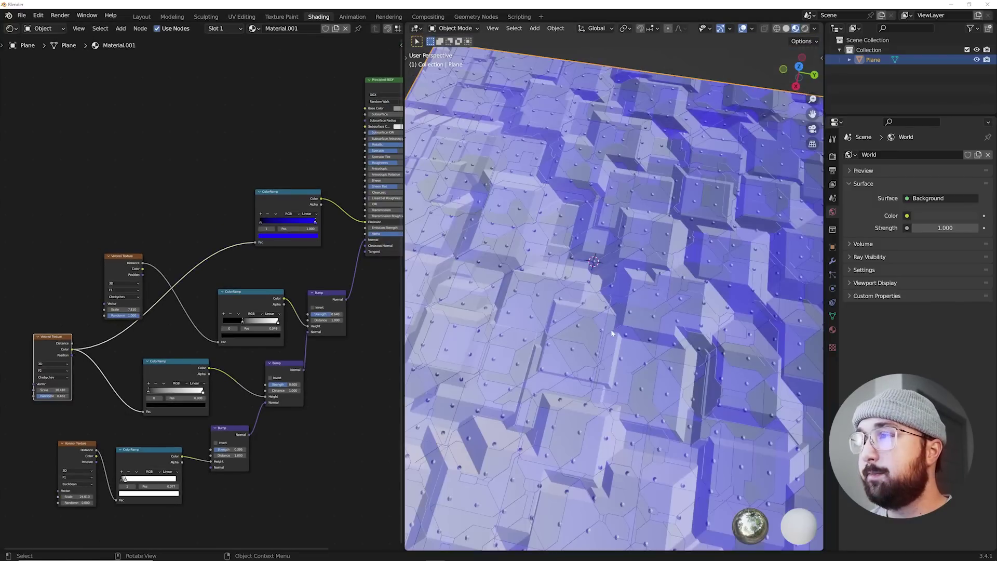
Step: Move the emission ColorRamp's black stop to position 0.677 and set the Principled BSDF's emission strength to 34
scroll(611, 329, down, 5)
middle_drag(267, 240, 161, 307)
scroll(161, 306, up, 2)
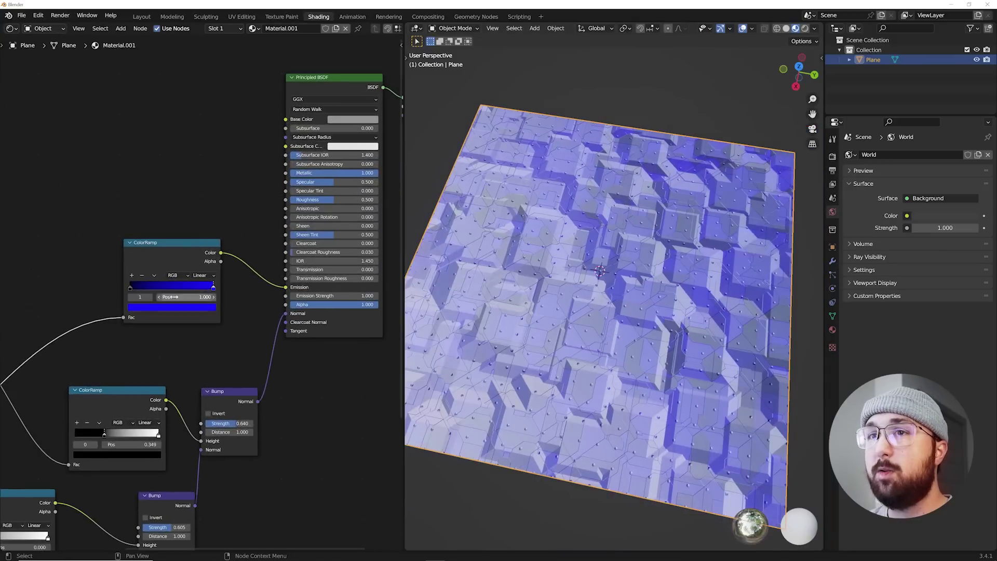
drag(130, 287, 182, 287)
middle_drag(242, 295, 184, 300)
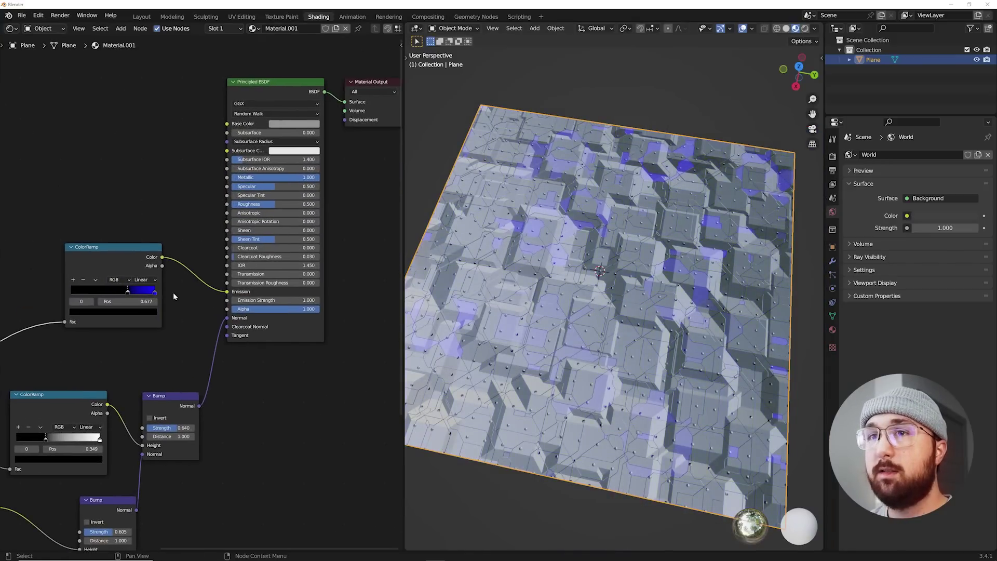
drag(273, 300, 342, 300)
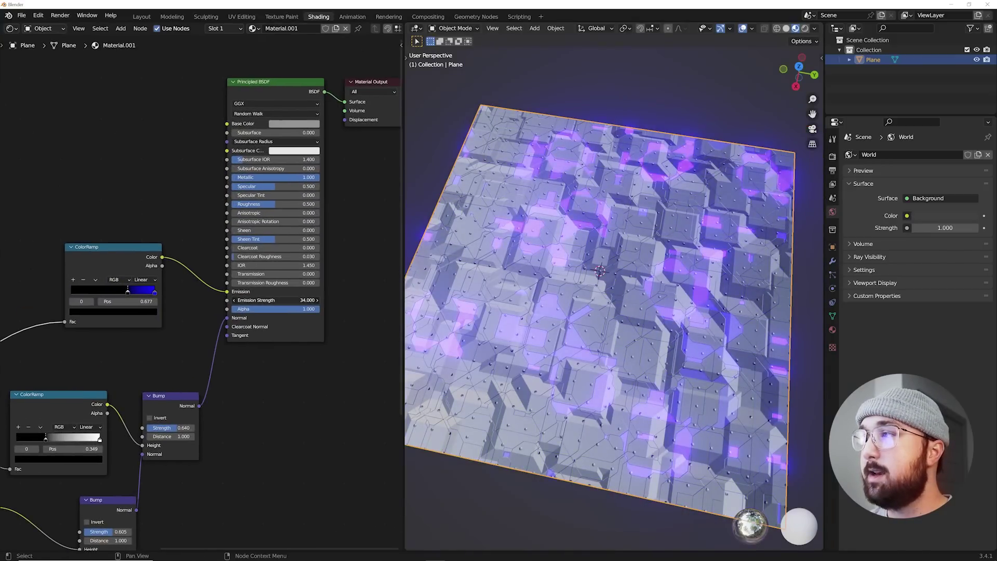
mouse_move(587, 311)
middle_down()
mouse_move(545, 309)
mouse_move(600, 280)
mouse_move(582, 322)
mouse_move(589, 307)
middle_up()
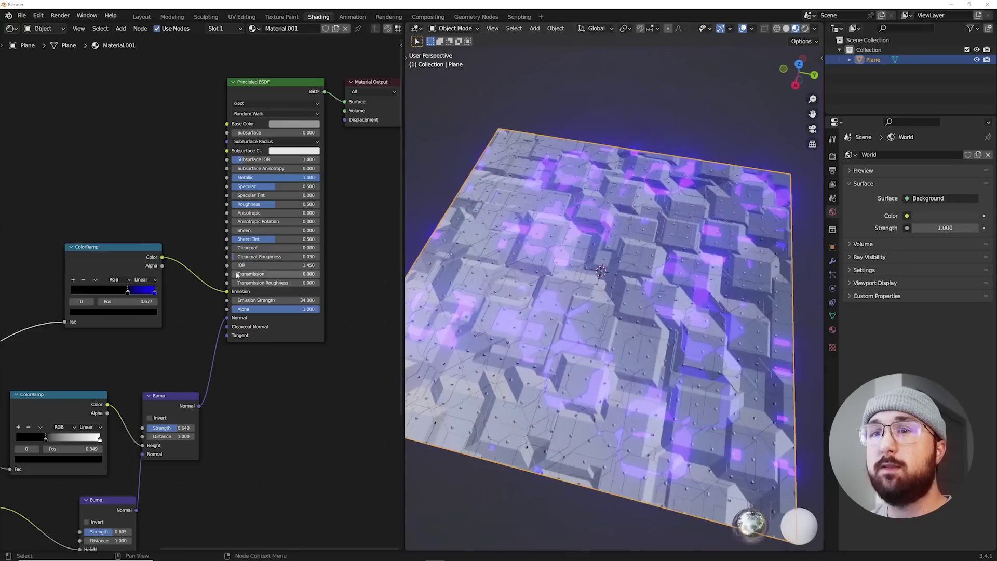
Step: Change the emission ColorRamp's blue stop to a saturated orange-red and move its black stop to position 0.847
click(155, 292)
click(145, 312)
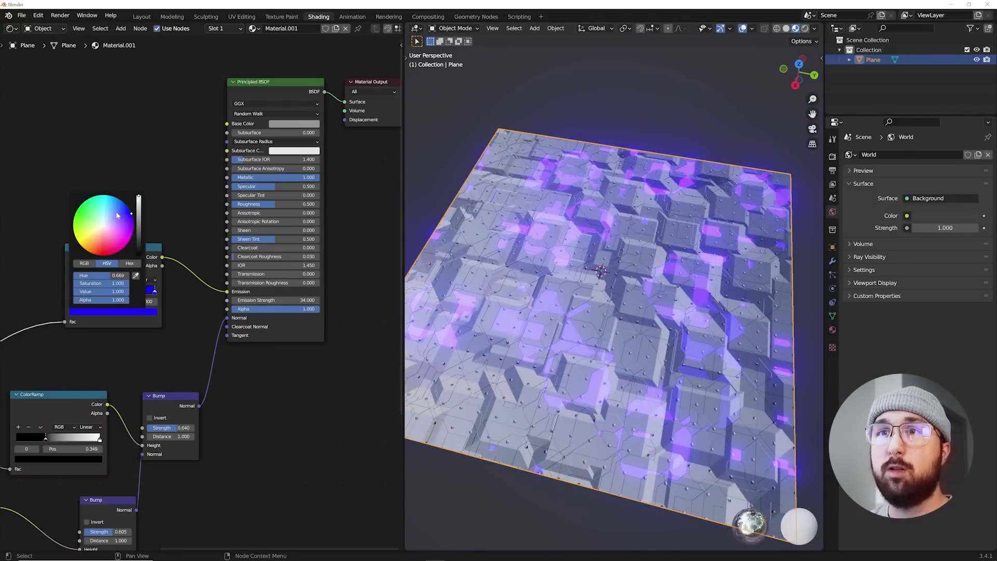
mouse_move(117, 215)
mouse_down()
mouse_move(106, 197)
mouse_move(123, 202)
mouse_move(95, 255)
mouse_up()
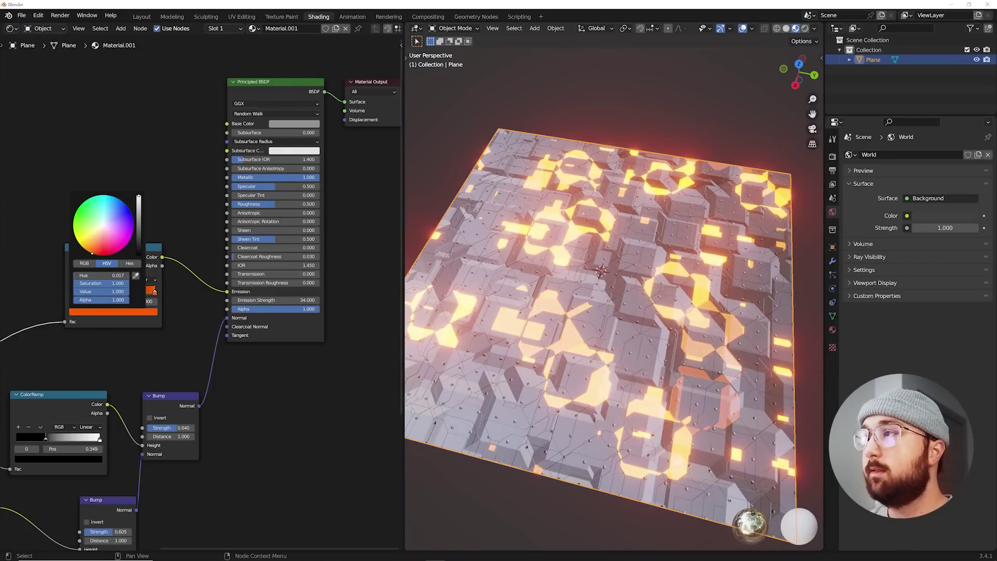
mouse_move(153, 294)
mouse_down()
mouse_move(129, 293)
mouse_move(152, 300)
mouse_up()
scroll(618, 328, down, 1)
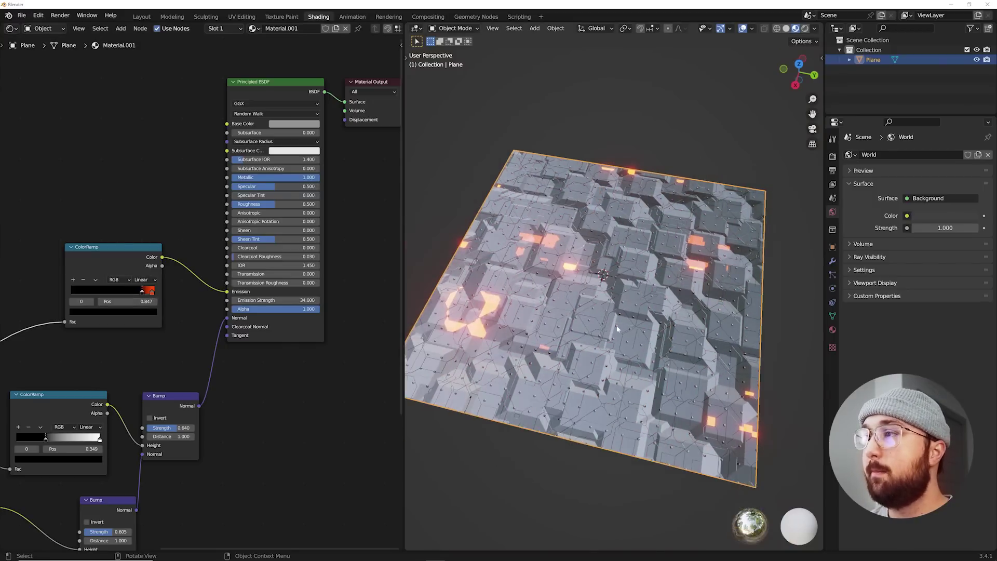
Step: Switch the Voronoi Texture that drives the emission to 4D and set its W value to 1.840
middle_drag(618, 328, 526, 345)
middle_drag(270, 345, 567, 175)
middle_drag(64, 334, 201, 335)
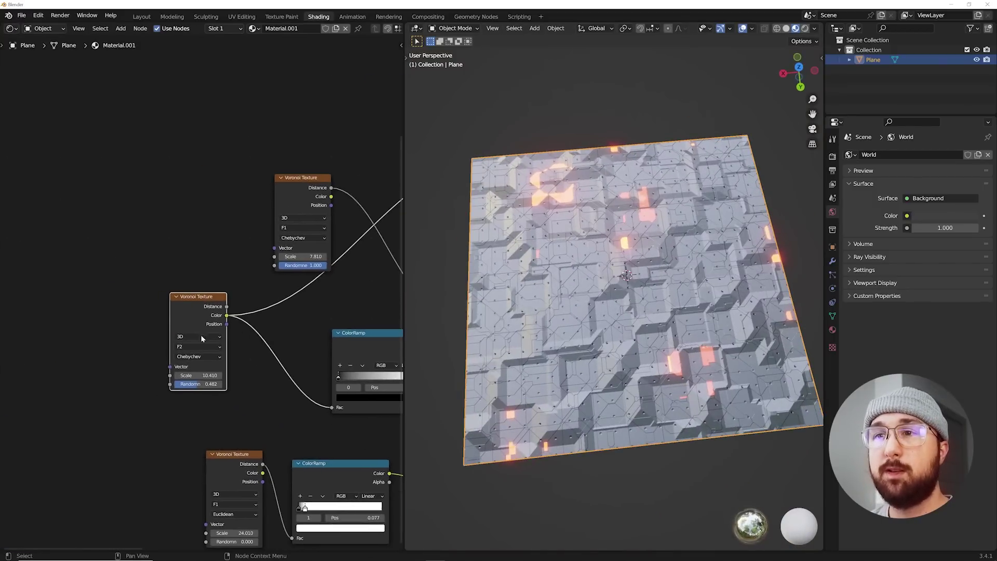
scroll(202, 336, up, 5)
middle_drag(645, 309, 545, 309)
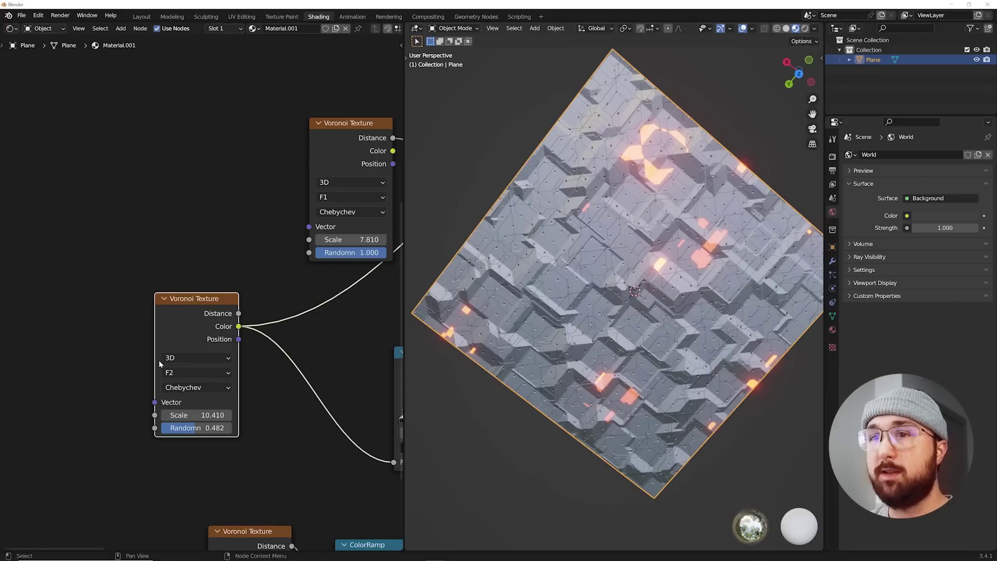
click(176, 358)
click(183, 410)
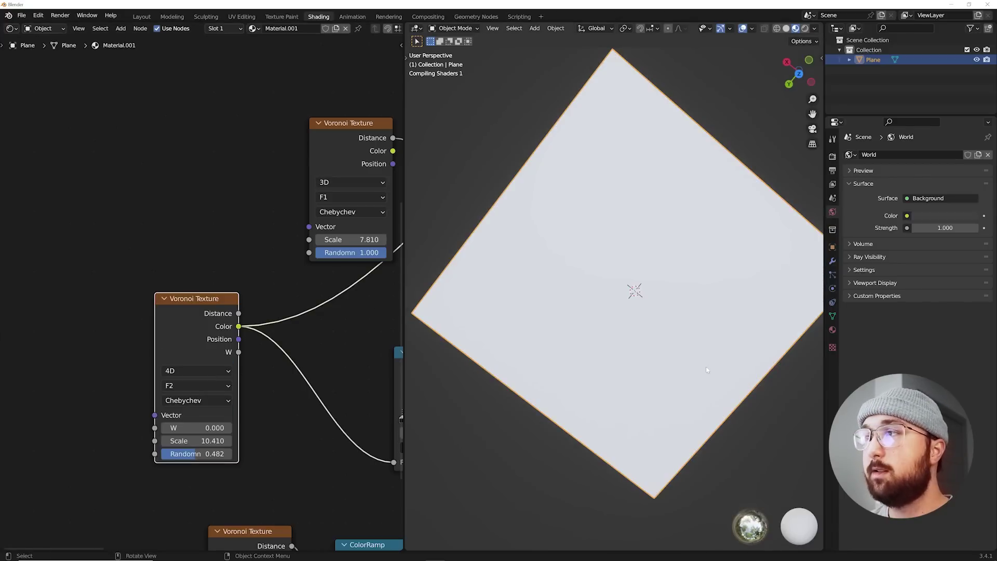
middle_drag(706, 367, 712, 307)
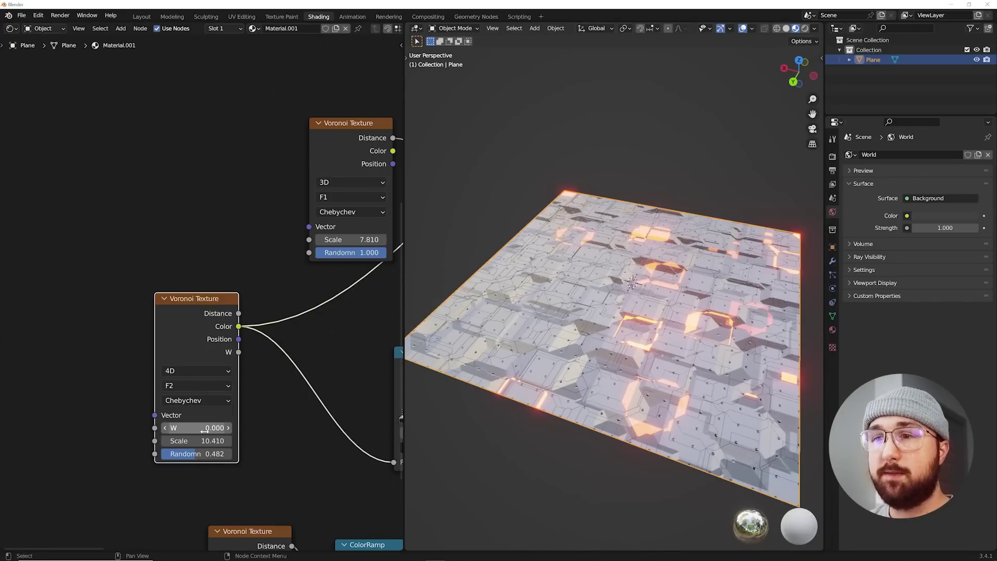
drag(201, 427, 229, 428)
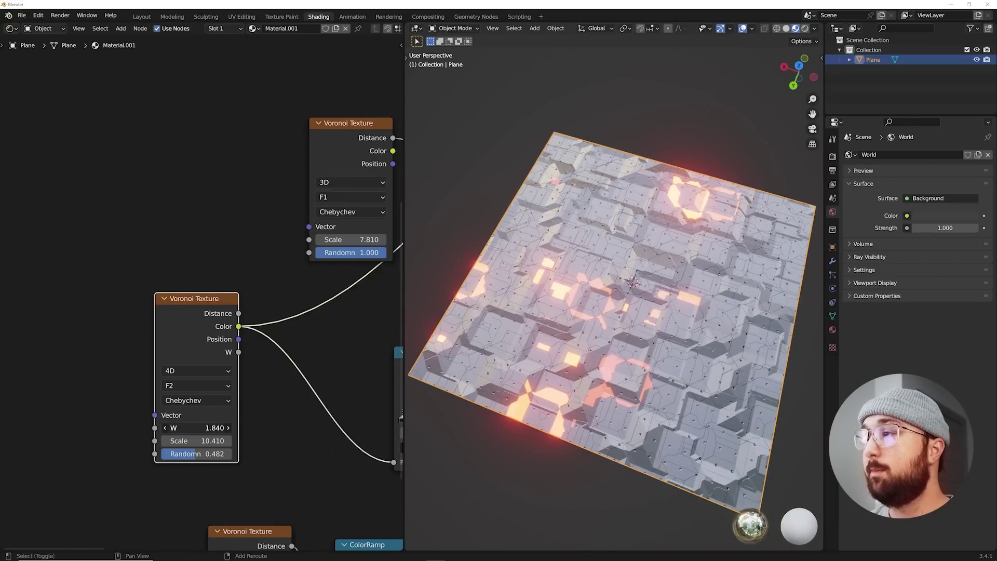
Step: Try driving the emission ColorRamp's Fac input from the Color output of the rivet ColorRamp
middle_drag(480, 348, 426, 325)
scroll(421, 325, down, 3)
middle_drag(251, 379, 161, 365)
scroll(209, 309, down, 3)
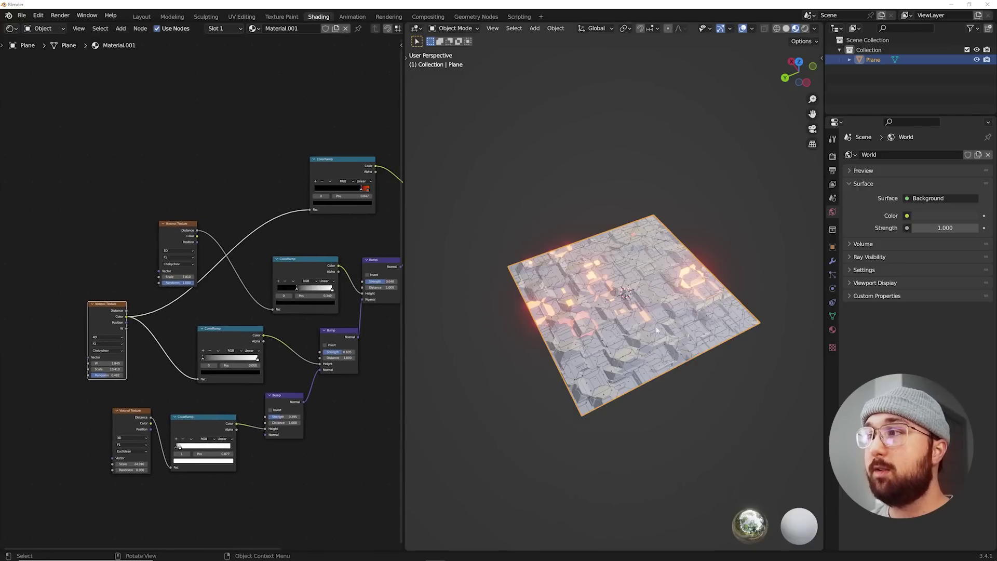
scroll(656, 330, up, 5)
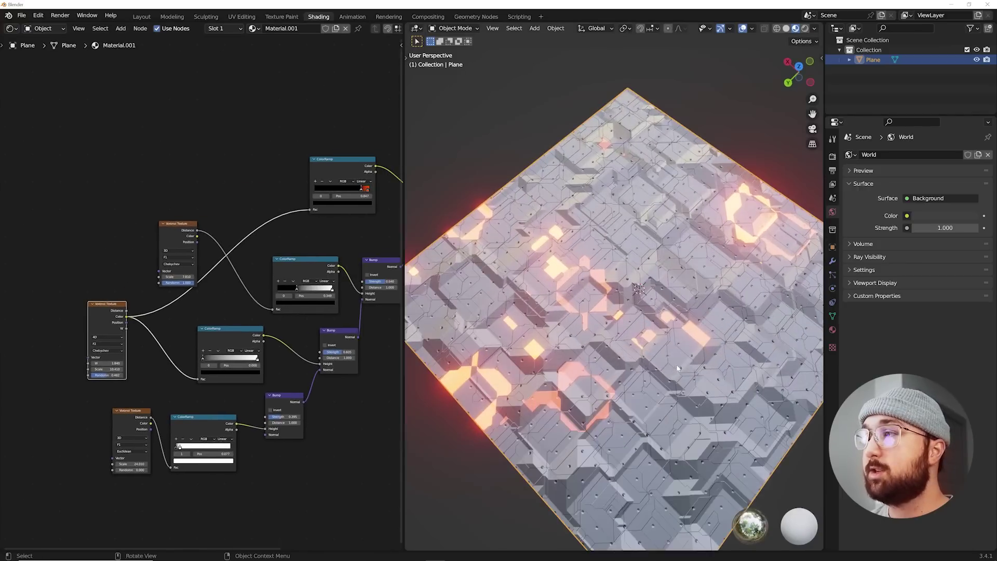
click(152, 418)
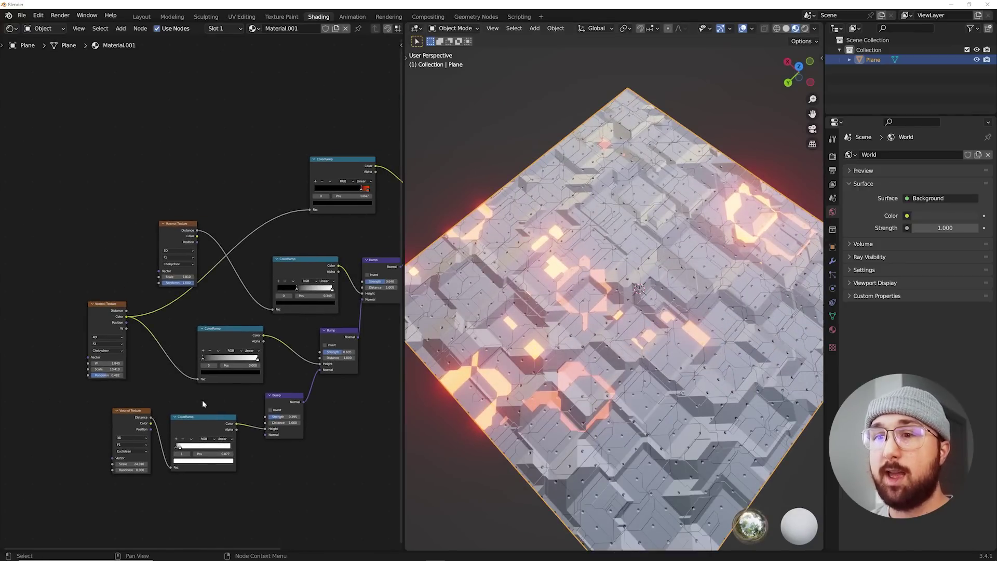
middle_drag(237, 426, 120, 439)
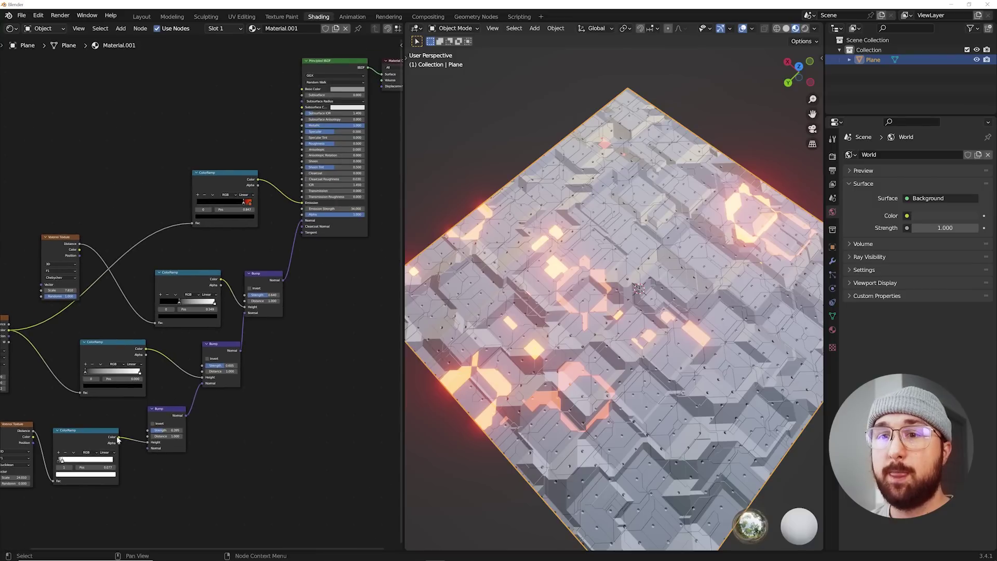
drag(119, 437, 305, 206)
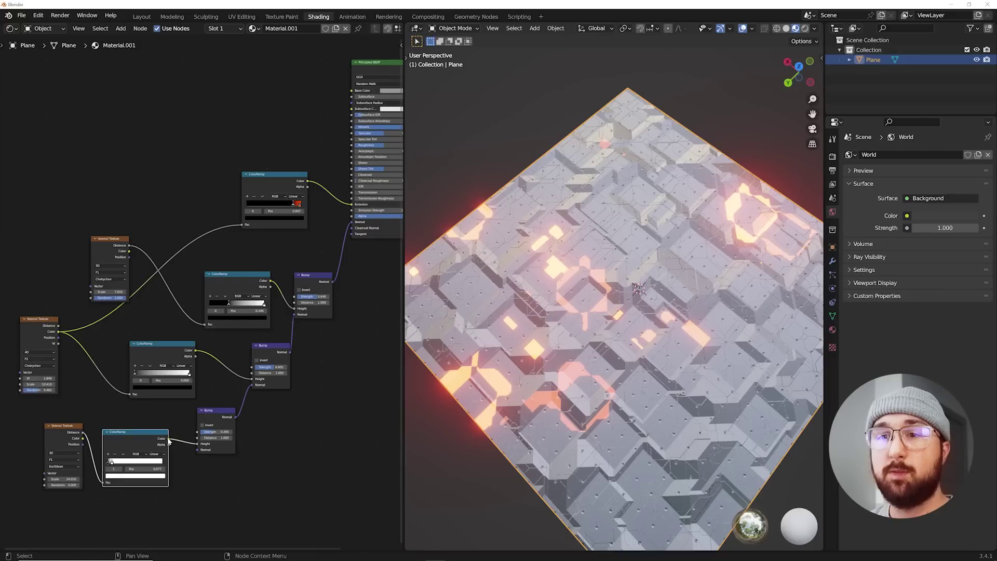
drag(283, 198, 244, 225)
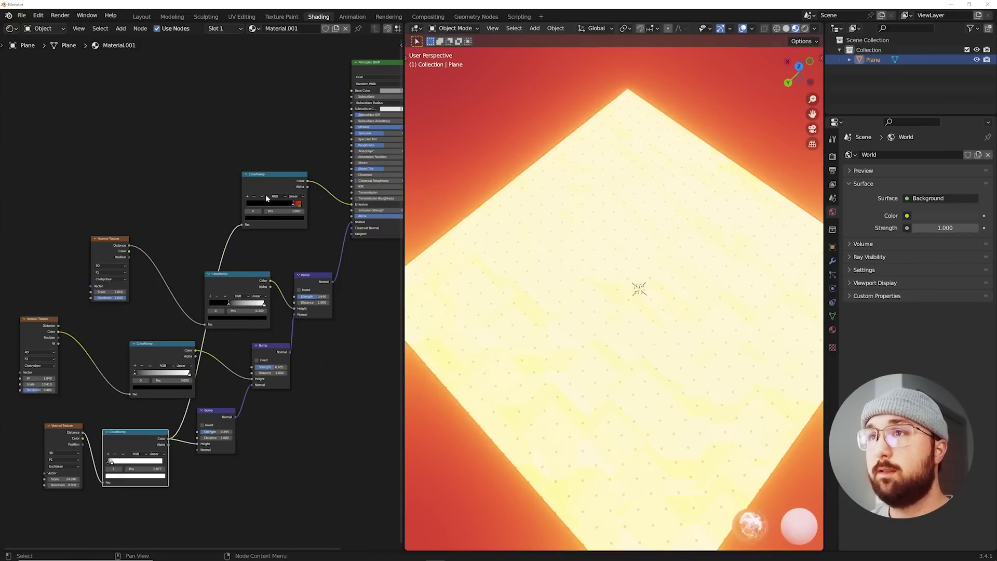
Step: Try flipping the rivet ColorRamp and moving its stops close to the start to make only the rivets glow
click(123, 454)
click(126, 462)
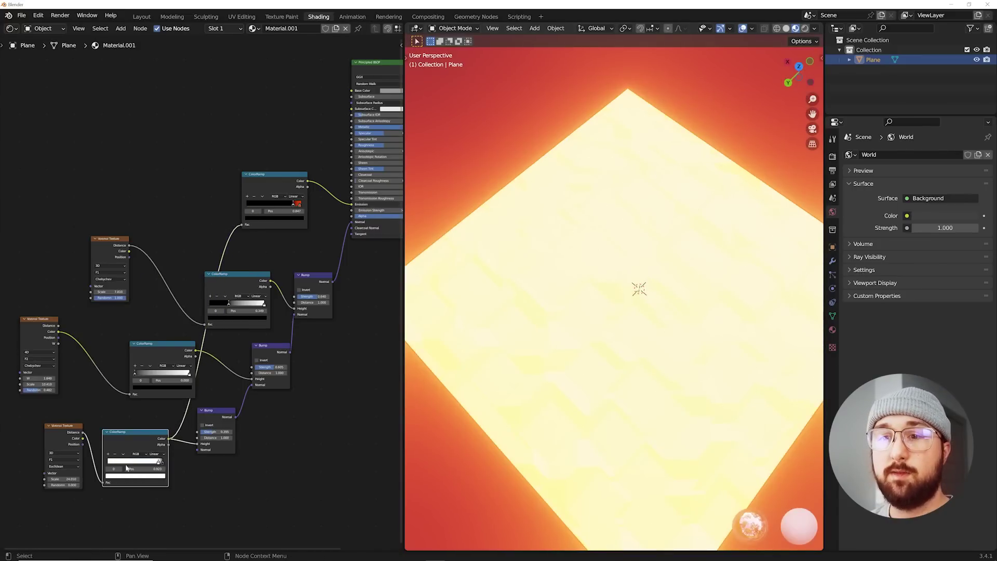
drag(157, 462, 92, 460)
drag(161, 463, 106, 458)
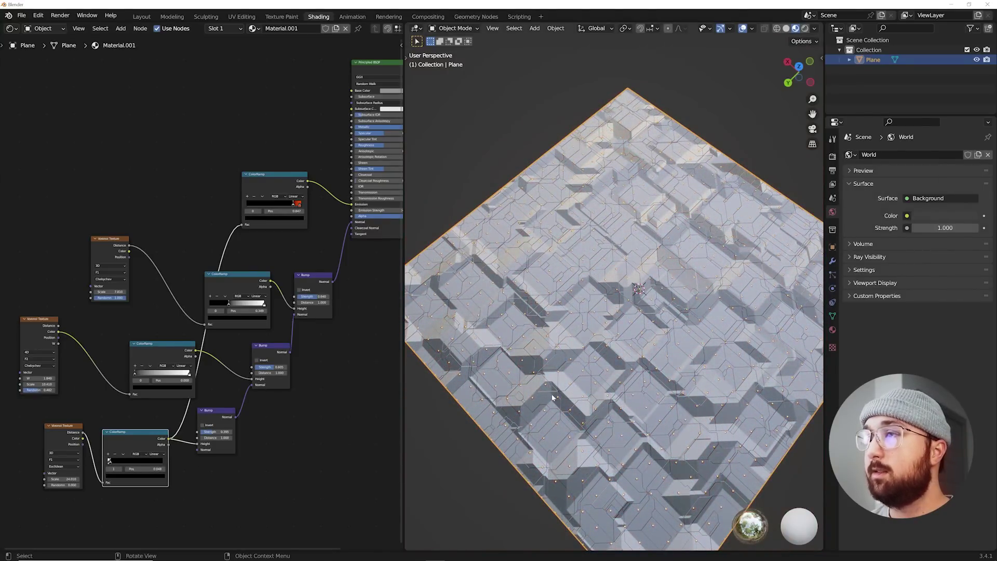
scroll(585, 379, up, 4)
middle_drag(585, 378, 608, 361)
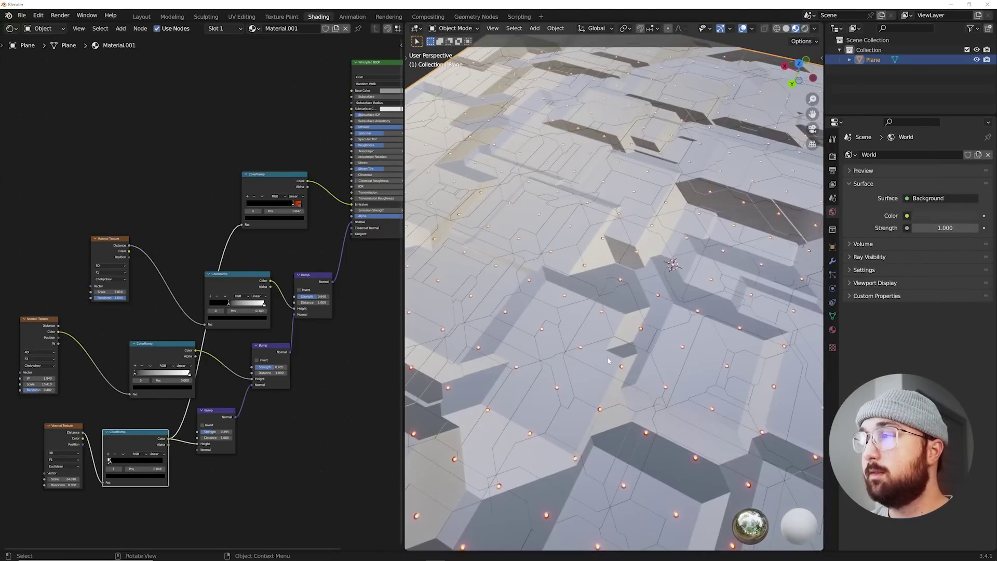
Step: Undo the rivet ColorRamp changes and its link to the emission ColorRamp
key(ctrl+z)
key(ctrl+z)
key(ctrl+z)
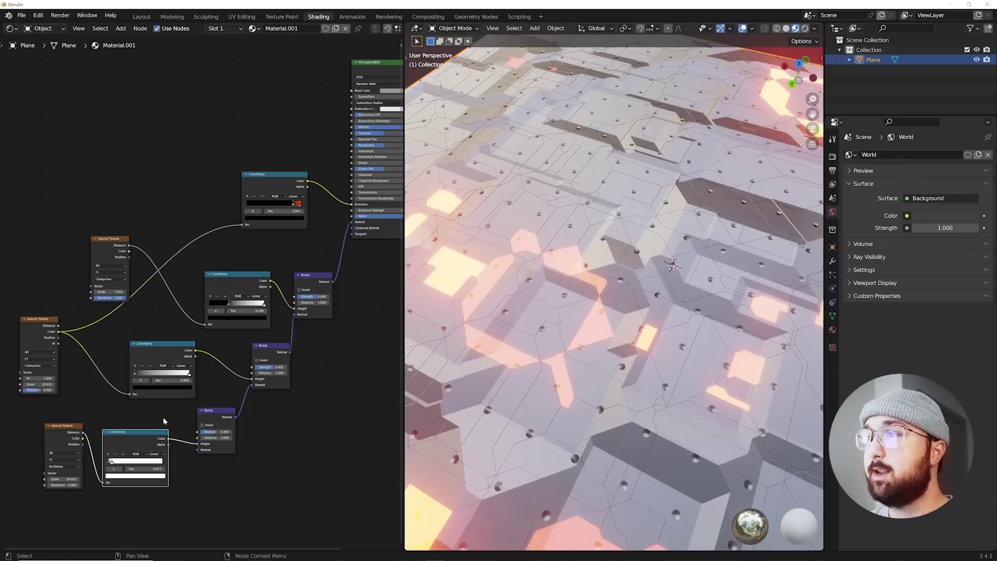
scroll(550, 306, down, 4)
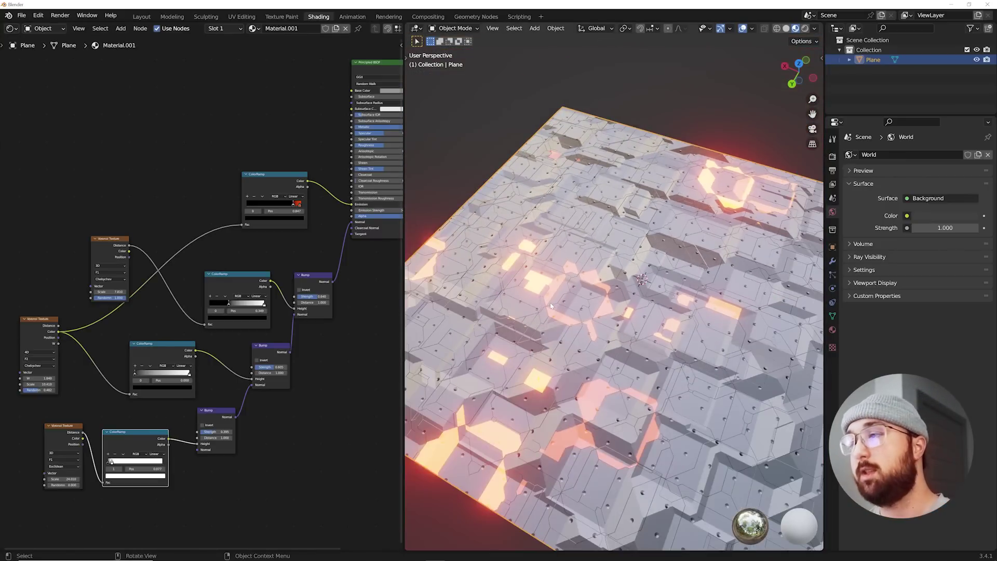
middle_drag(551, 306, 611, 323)
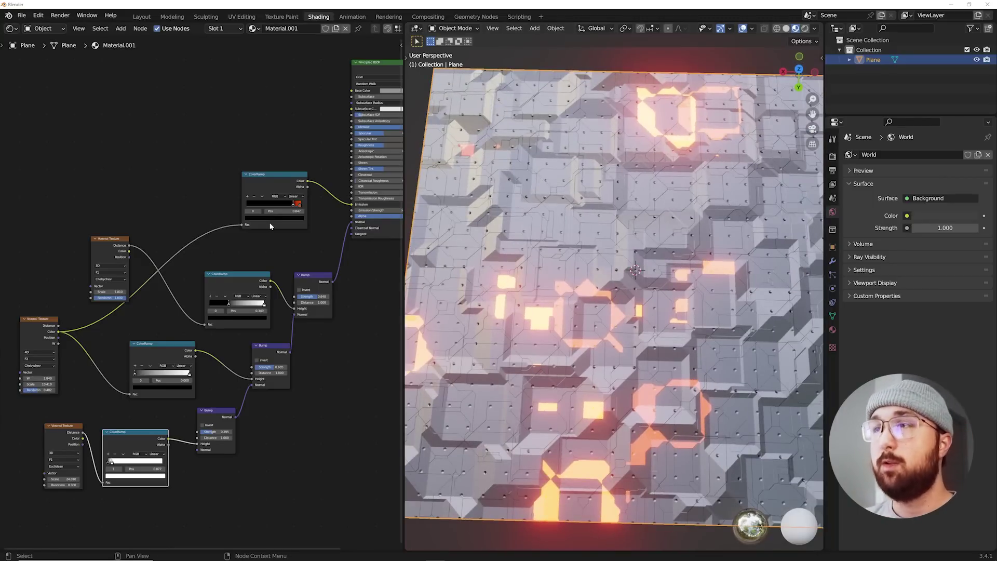
scroll(681, 221, down, 3)
middle_drag(681, 221, 643, 244)
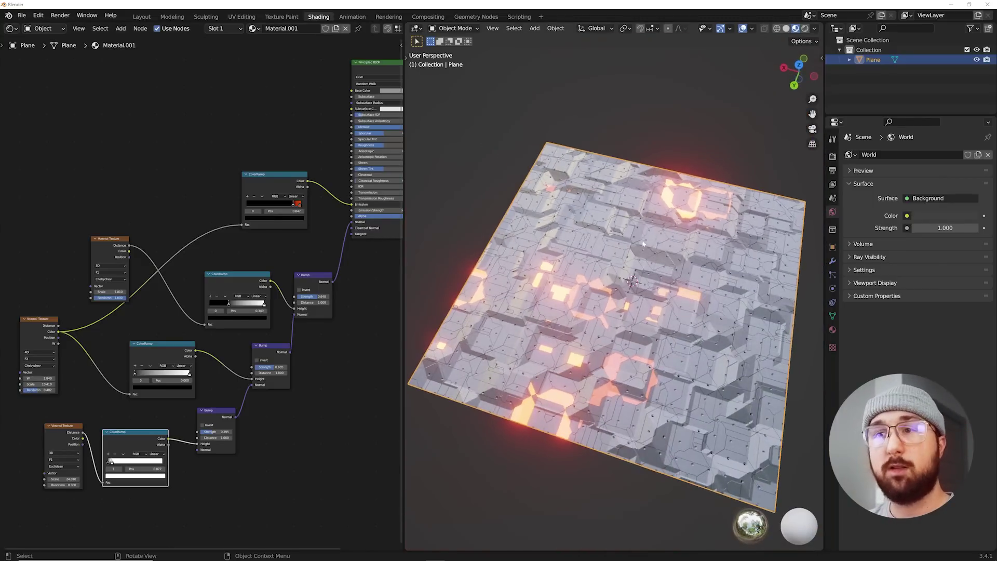
Step: Move the Voronoi Texture with scale 7.810 aside and duplicate its ColorRamp into the free space above the emission ColorRamp
middle_drag(322, 209, 282, 348)
middle_drag(154, 408, 219, 329)
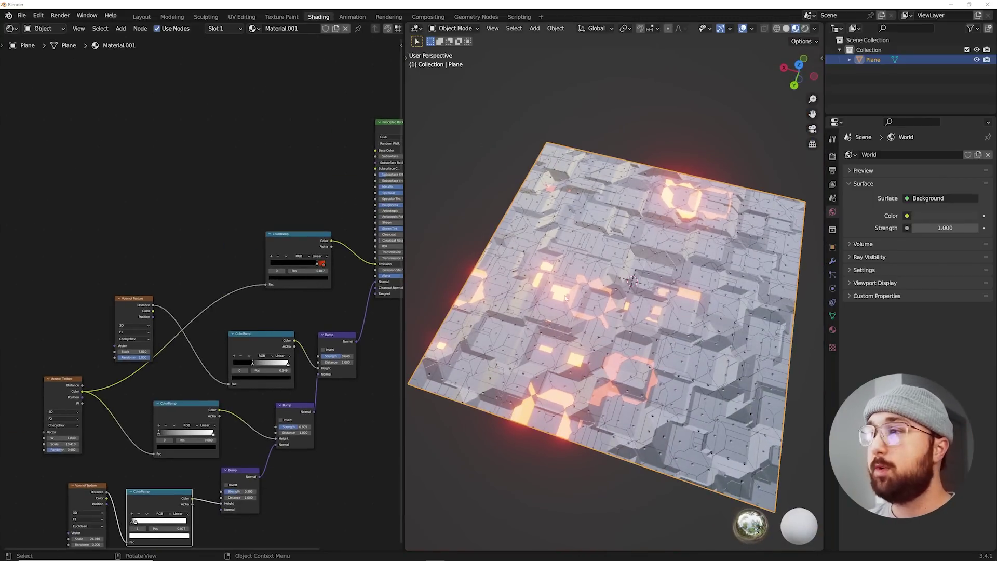
scroll(633, 328, up, 5)
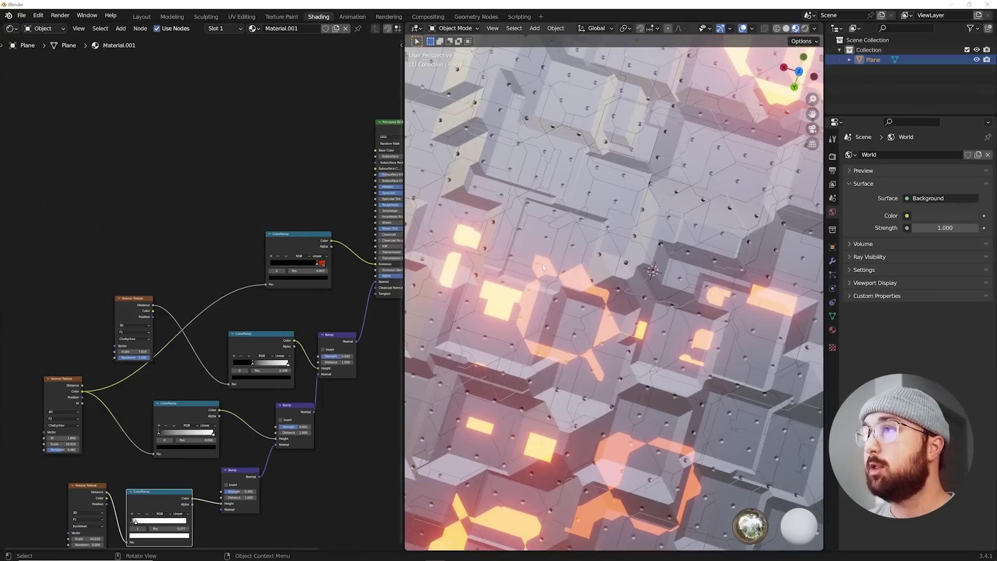
drag(135, 300, 115, 258)
middle_drag(250, 192, 214, 242)
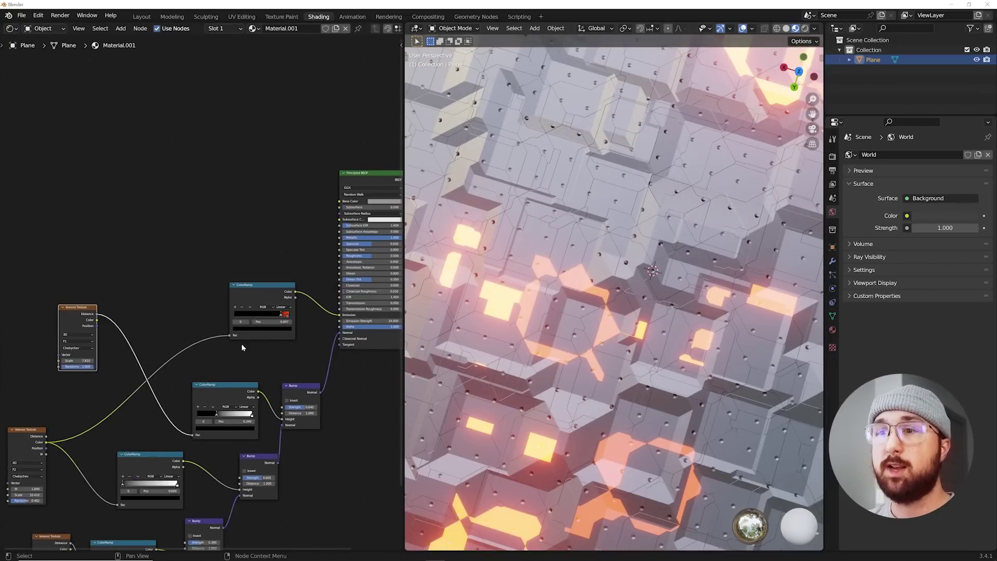
key(shift+d)
click(262, 219)
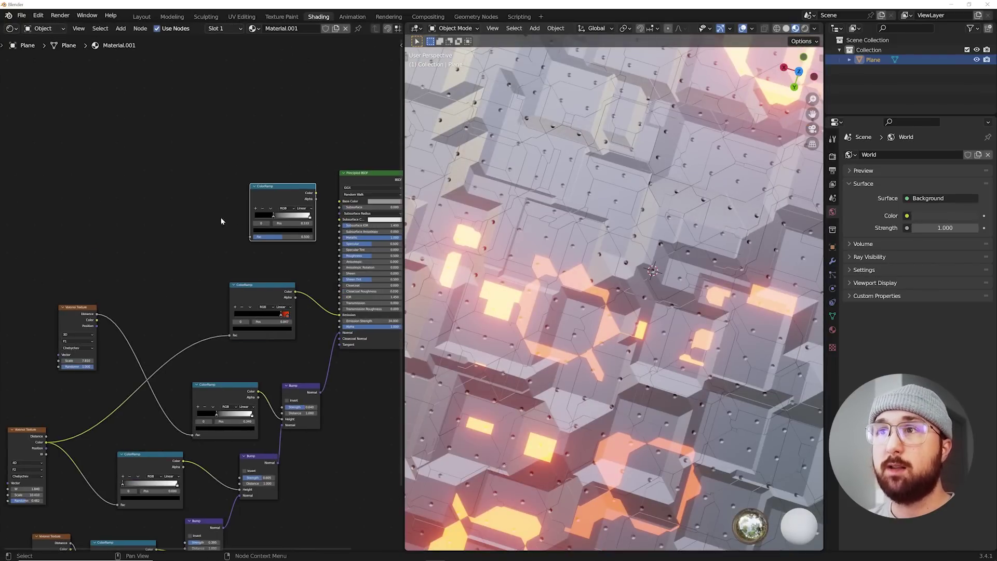
Step: Move the duplicated ColorRamp's black stop to 0.000 and feed its Fac input from the Distance output of the scale 7.810 Voronoi Texture
scroll(190, 241, up, 2)
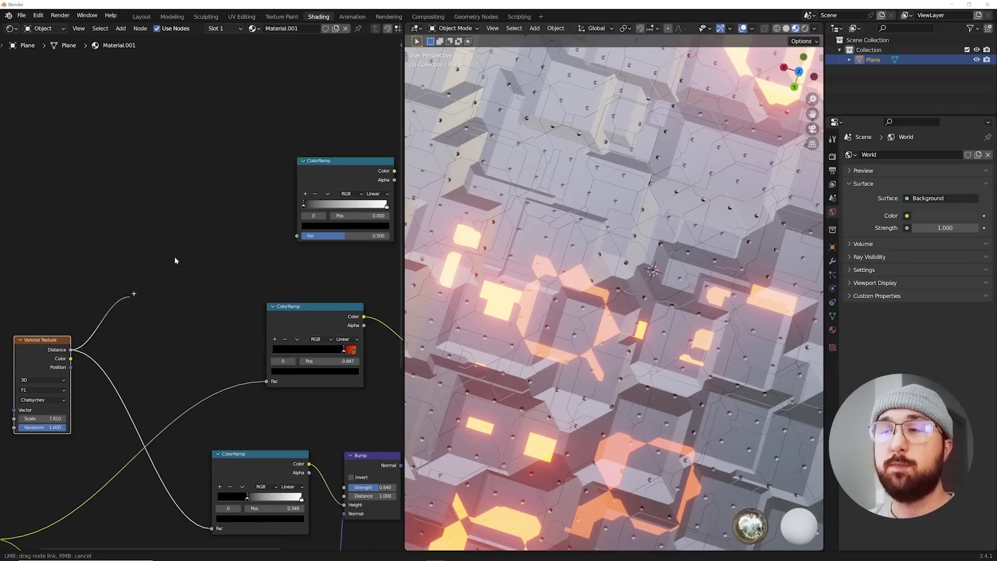
drag(175, 260, 297, 237)
middle_drag(310, 183, 154, 192)
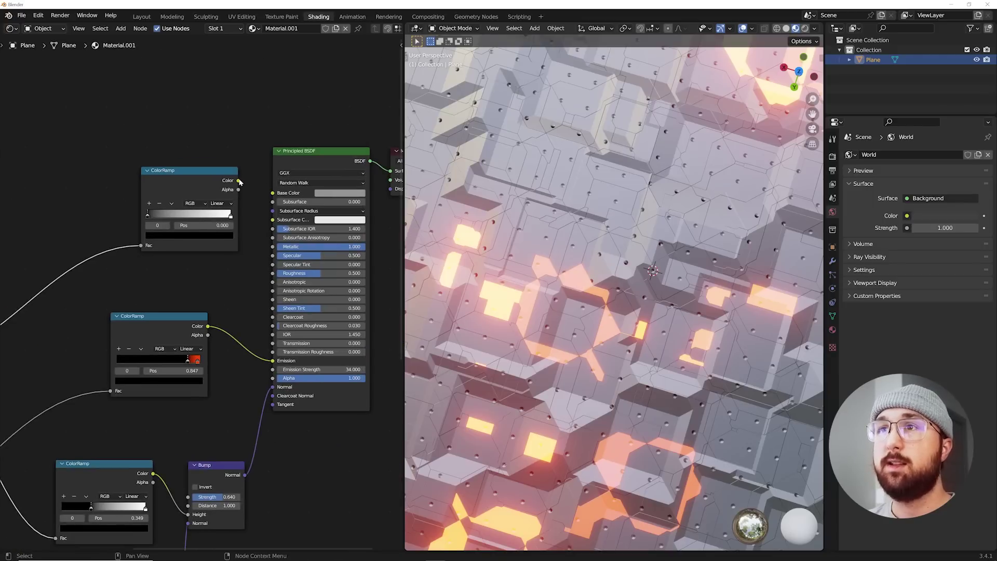
Step: Link the upper ColorRamp to the Principled BSDF's Base Color and feed its Fac from the scale 7.810 Voronoi Texture's Color output
drag(239, 180, 271, 193)
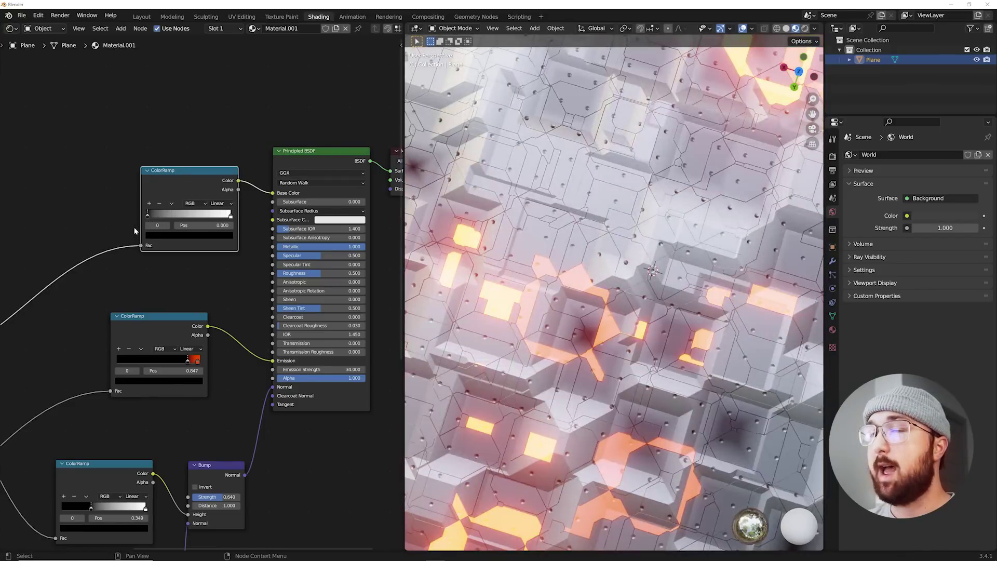
middle_drag(147, 241, 306, 175)
scroll(170, 275, down, 2)
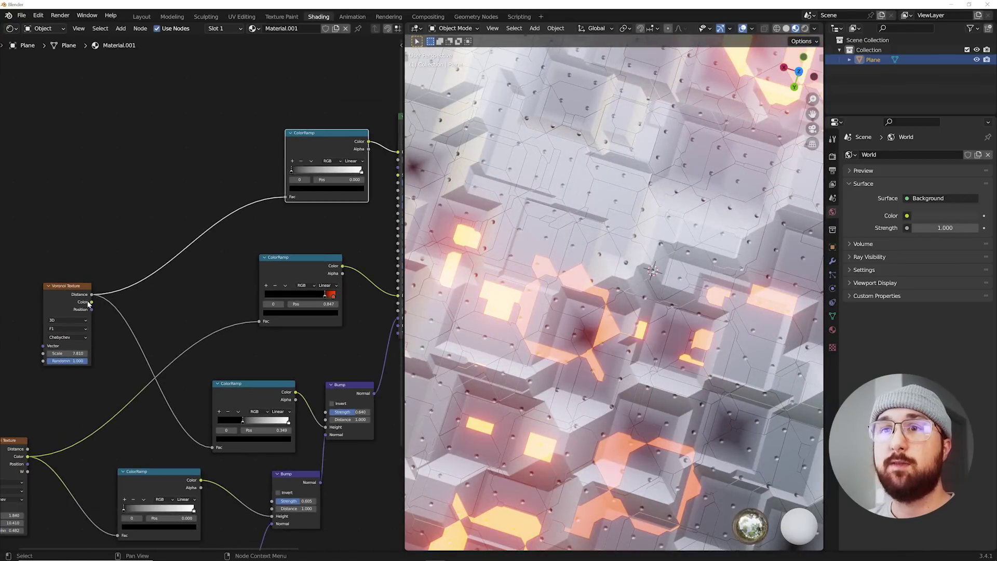
drag(92, 302, 286, 196)
Step: Move the black stop of the Base Color ColorRamp to position 0.402
middle_drag(324, 174, 222, 203)
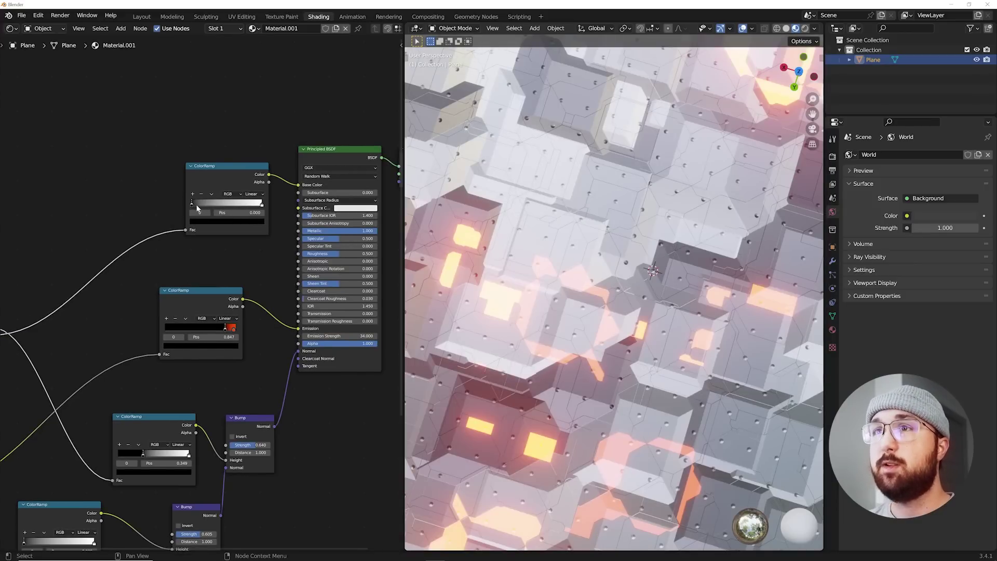
drag(197, 207, 225, 207)
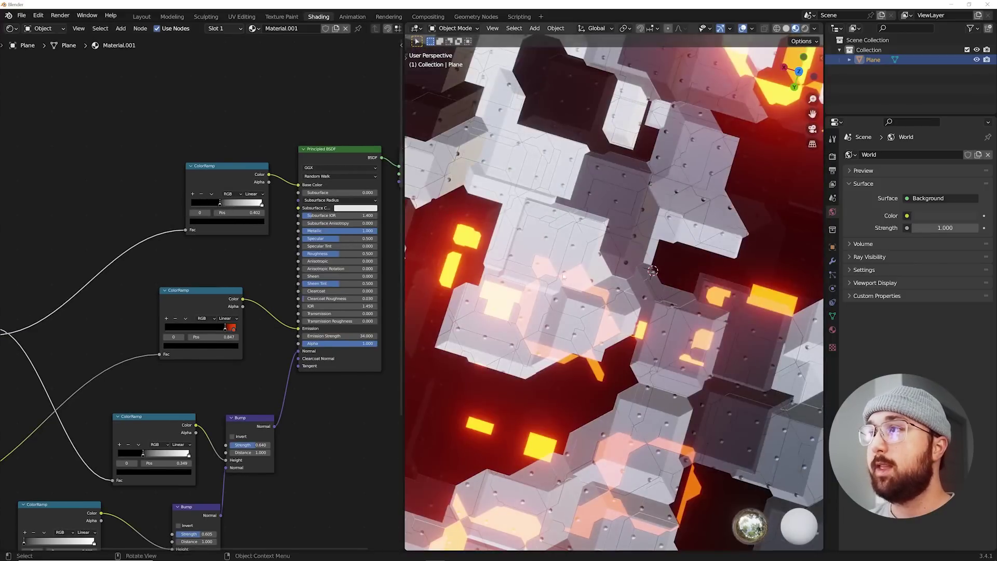
scroll(563, 277, down, 4)
middle_drag(563, 276, 560, 240)
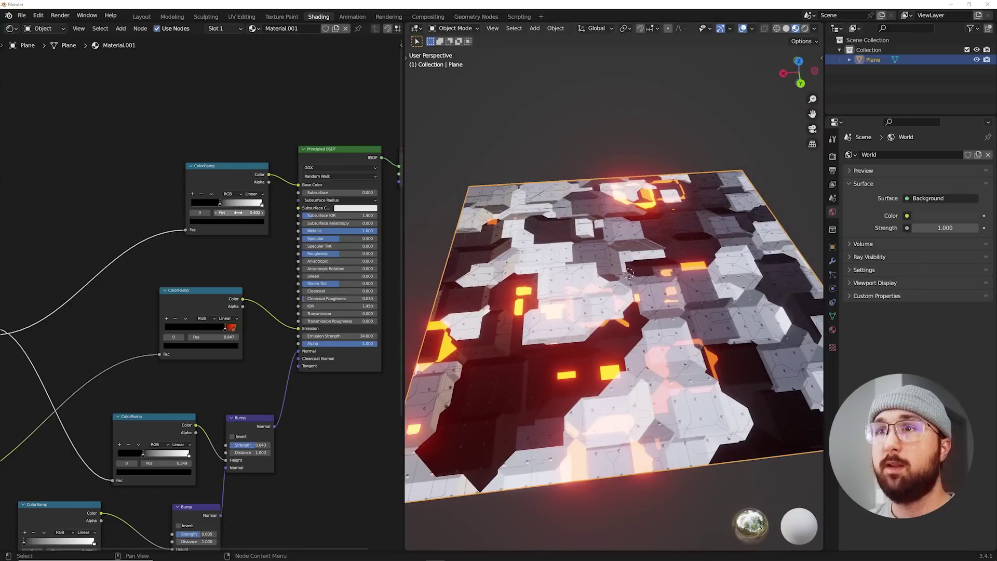
Step: Change the black stop of the Base Color ColorRamp to a muted dark green
click(240, 221)
drag(248, 173, 249, 150)
middle_drag(602, 270, 667, 231)
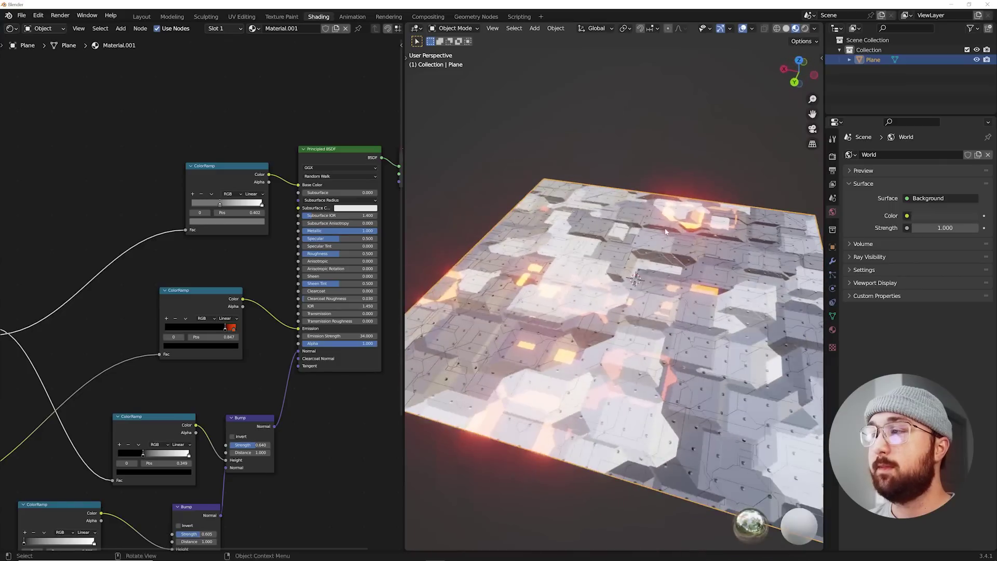
click(219, 223)
click(207, 147)
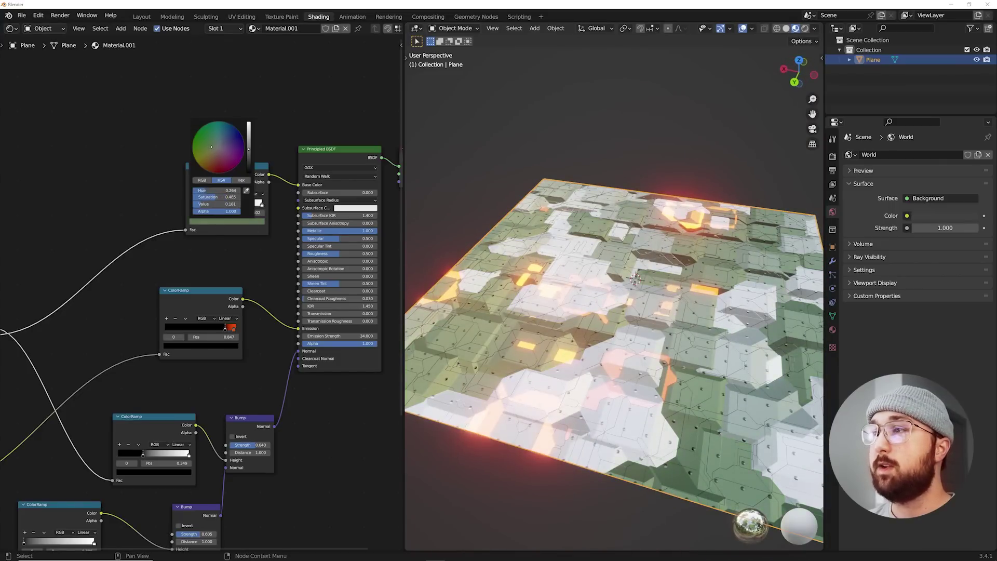
middle_drag(639, 291, 680, 327)
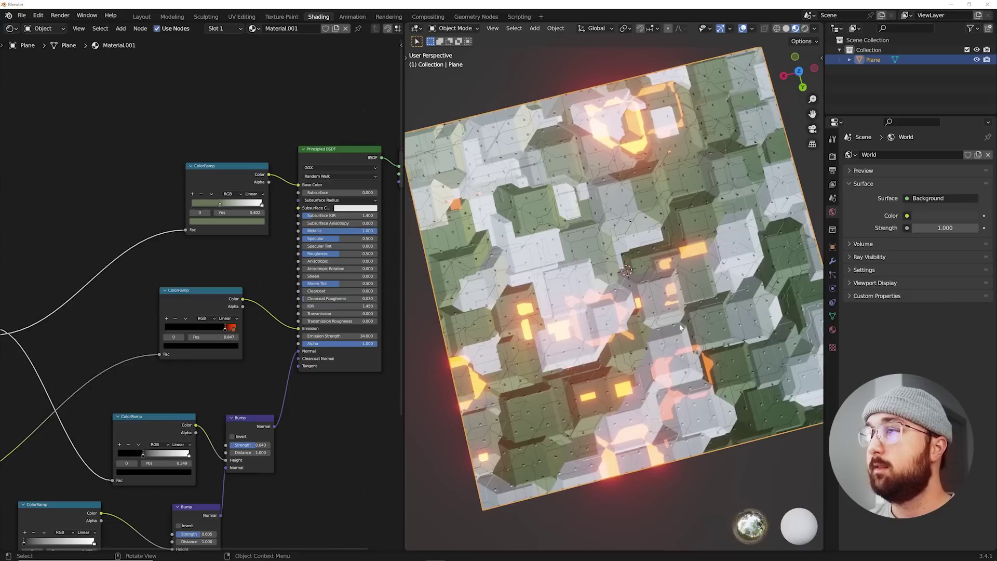
Step: Change the white stop of the Base Color ColorRamp to a pale peach at full value
click(255, 225)
click(215, 154)
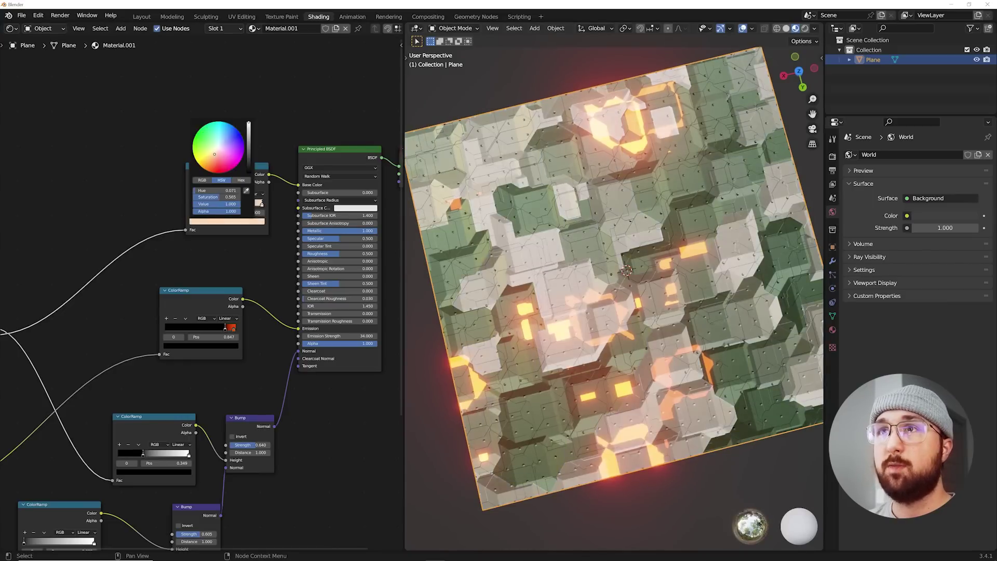
middle_drag(687, 312, 725, 301)
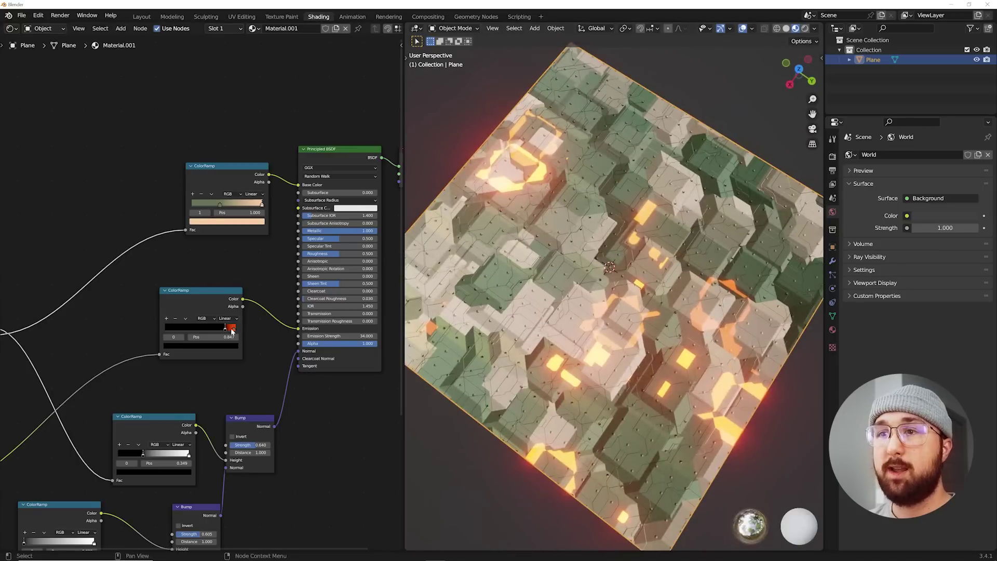
Step: Change the orange stop of the emission ColorRamp to bright blue
click(225, 346)
drag(199, 267, 203, 253)
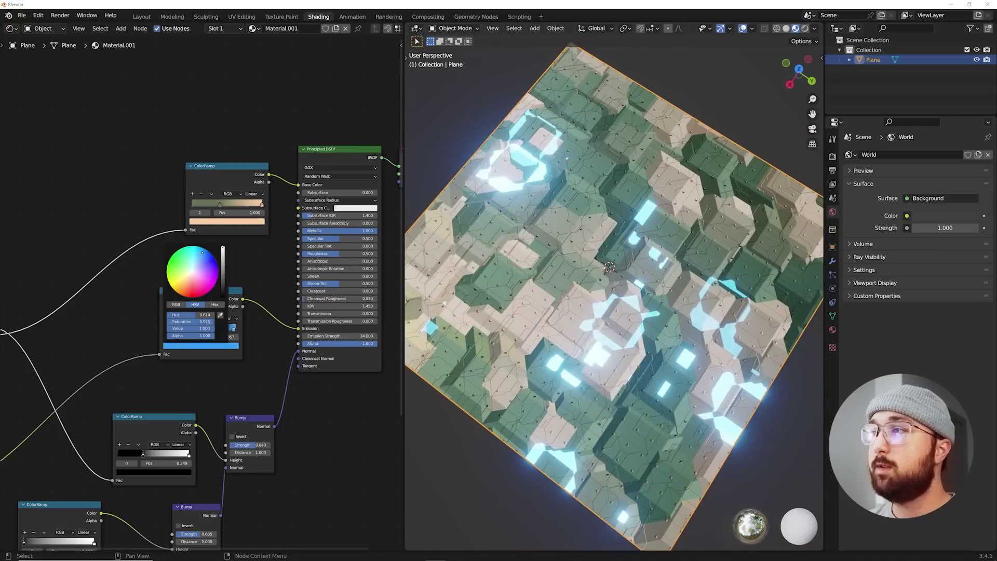
middle_drag(525, 363, 575, 327)
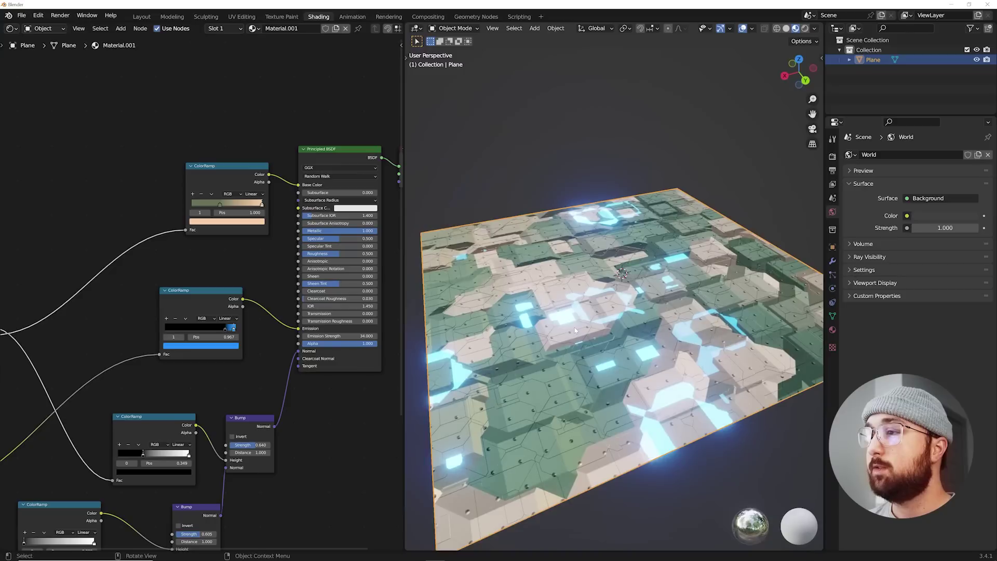
Step: Move the Base Color ColorRamp up and the emission ColorRamp down to free space between them
drag(246, 175, 256, 142)
drag(208, 302, 209, 336)
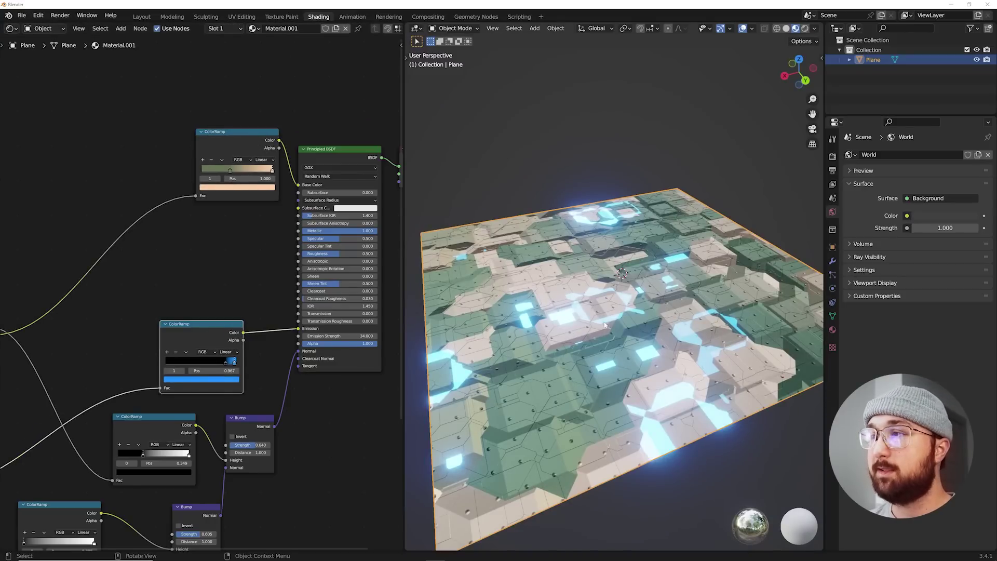
middle_drag(605, 325, 633, 358)
scroll(631, 319, up, 3)
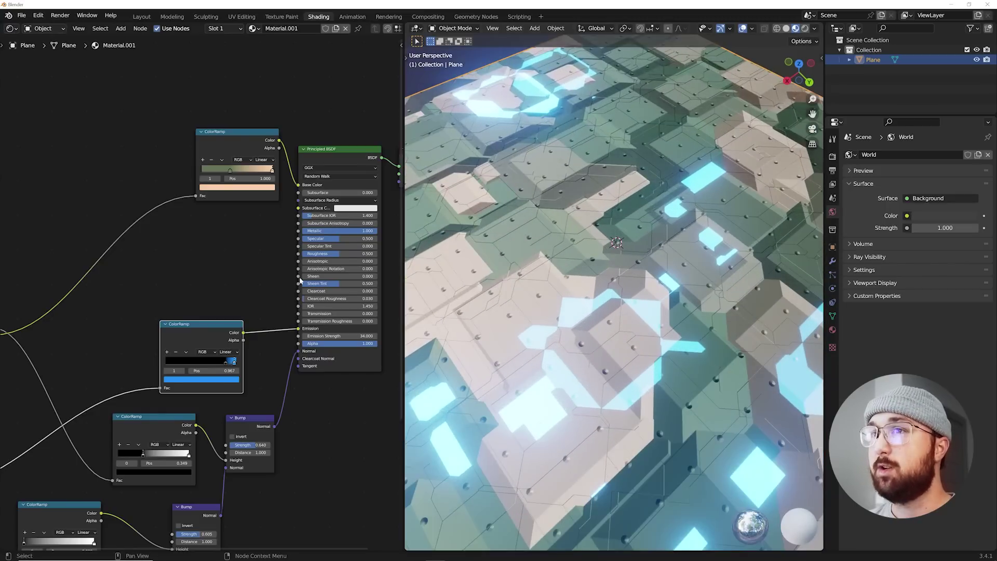
Step: Set the Principled BSDF's Roughness to 0.349, then add a ColorRamp in the free space and link its Color to Roughness
drag(357, 257, 346, 256)
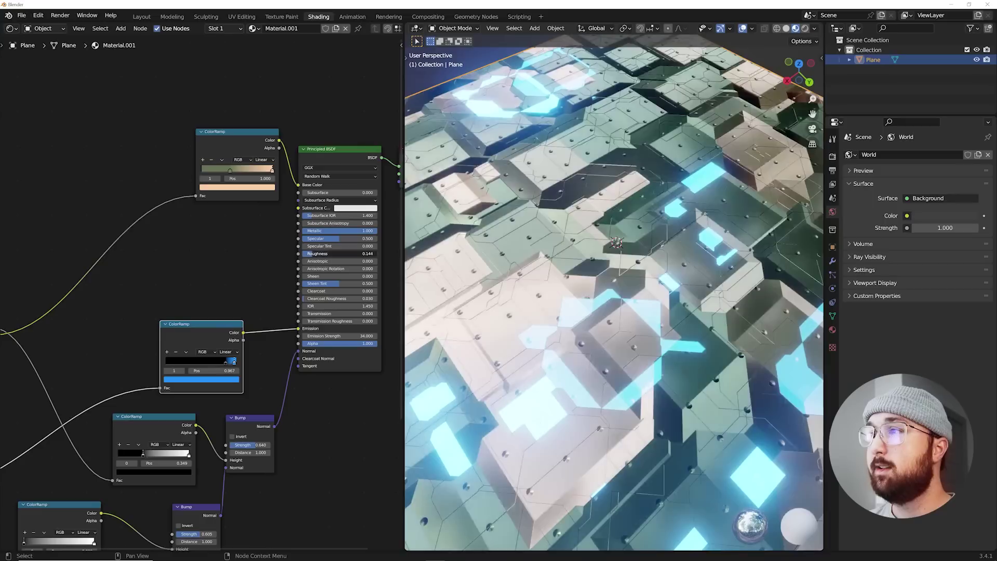
key(shift+a)
text(col)
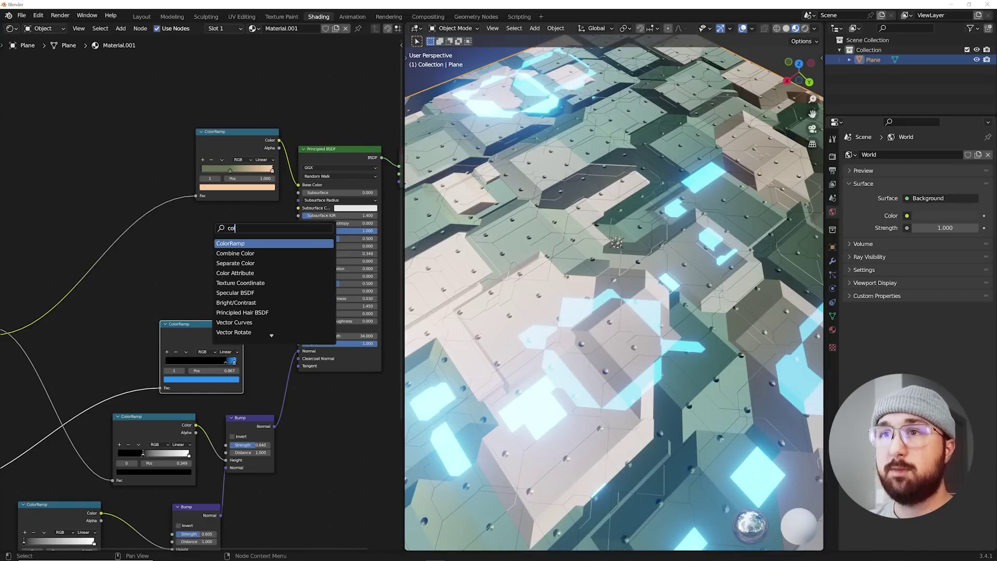
key(Return)
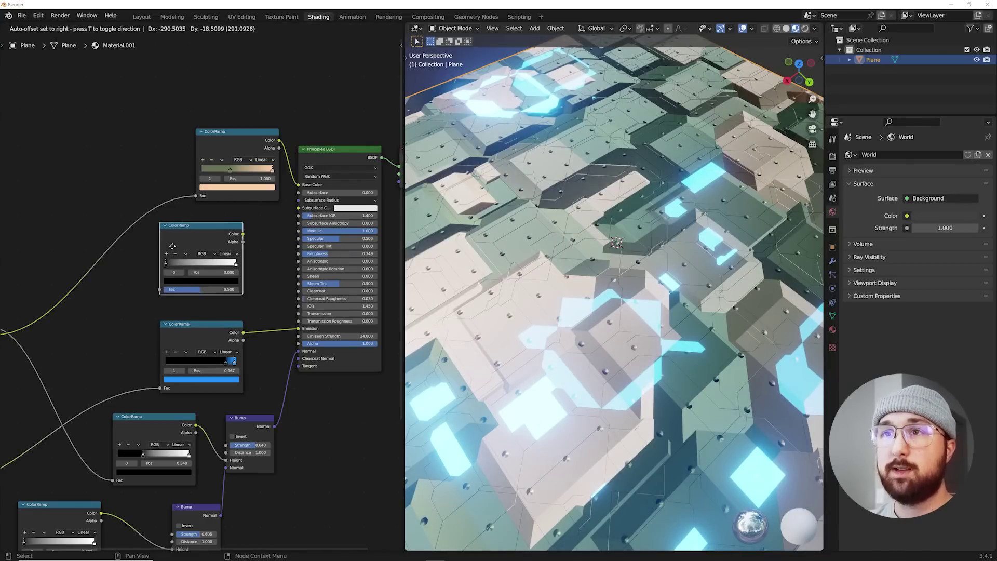
click(285, 258)
drag(268, 250, 298, 254)
Step: Add a Noise Texture, link its Fac output to the roughness ColorRamp's Fac input and place it beside that ColorRamp
middle_drag(192, 236, 295, 232)
key(shift+a)
text(no)
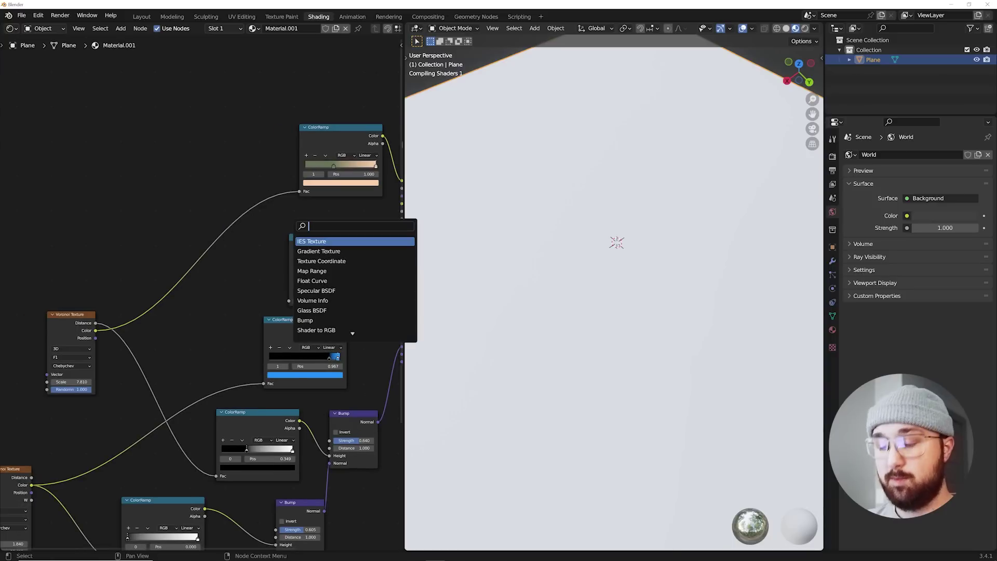
key(Return)
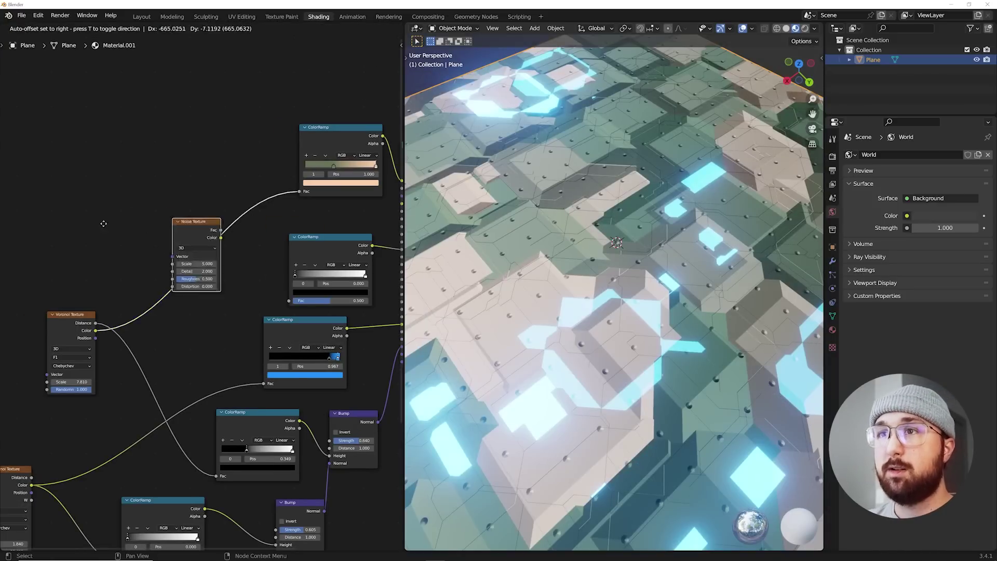
click(101, 204)
drag(120, 185, 289, 301)
scroll(291, 297, up, 2)
middle_drag(314, 285, 269, 292)
drag(73, 171, 222, 250)
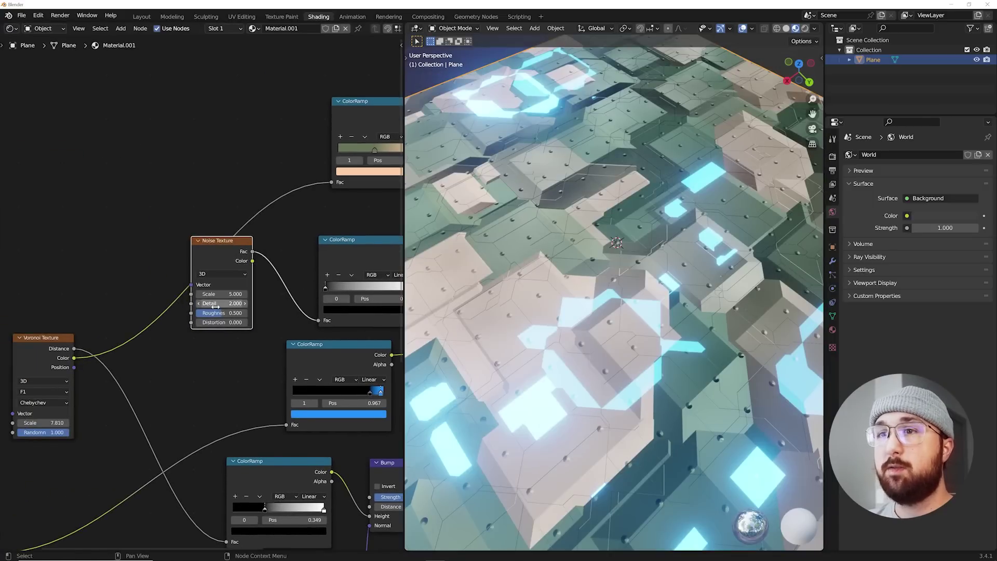
Step: Set the Noise Texture's Detail to 12.000 and its Roughness to 0.939
middle_drag(621, 333, 623, 319)
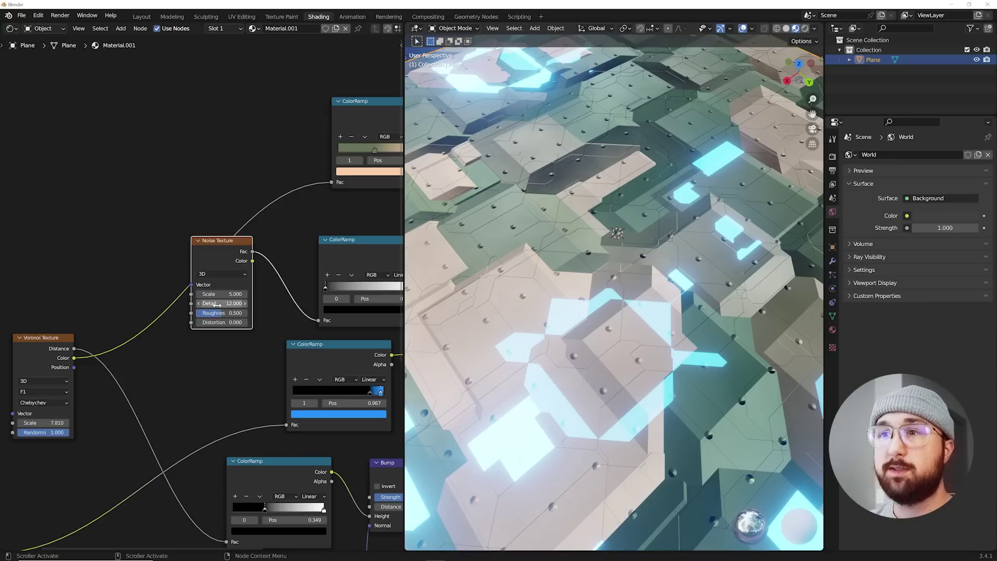
drag(217, 313, 242, 313)
Step: Move the roughness ColorRamp's black stop to 0.419 and its white stop to 0.675
middle_drag(311, 309, 267, 315)
scroll(266, 315, up, 2)
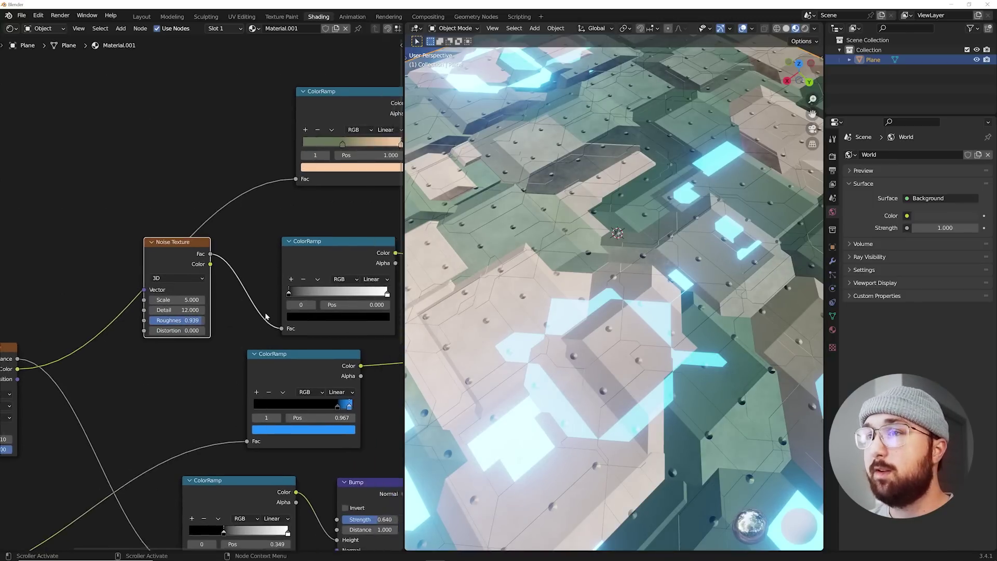
drag(297, 296, 339, 297)
middle_drag(323, 300, 310, 302)
scroll(310, 301, up, 1)
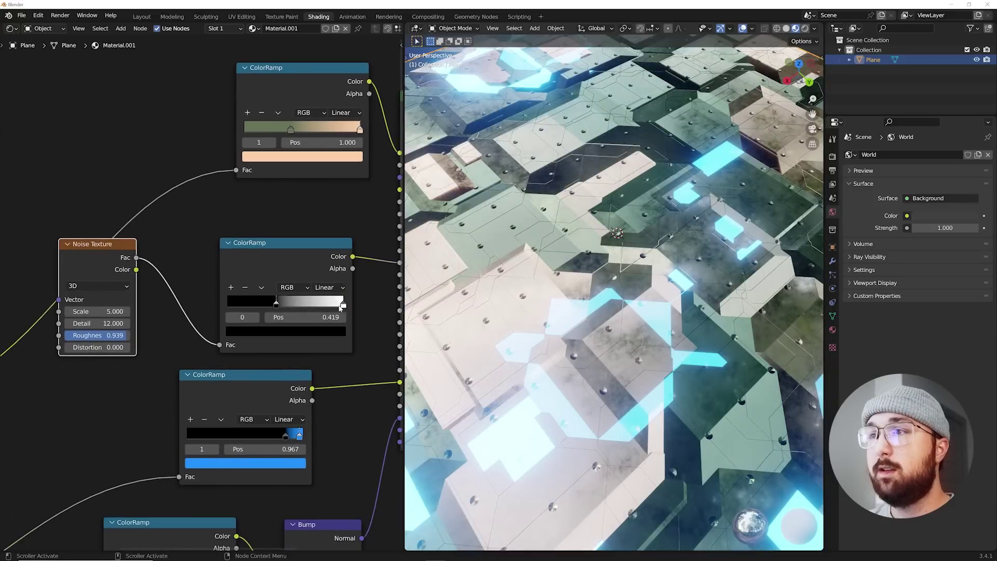
drag(345, 305, 306, 308)
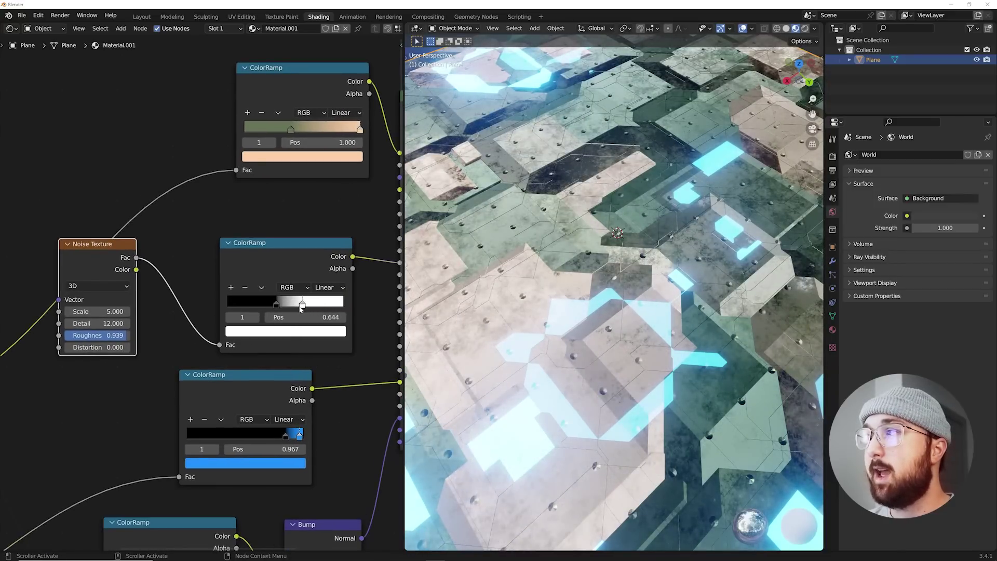
click(277, 306)
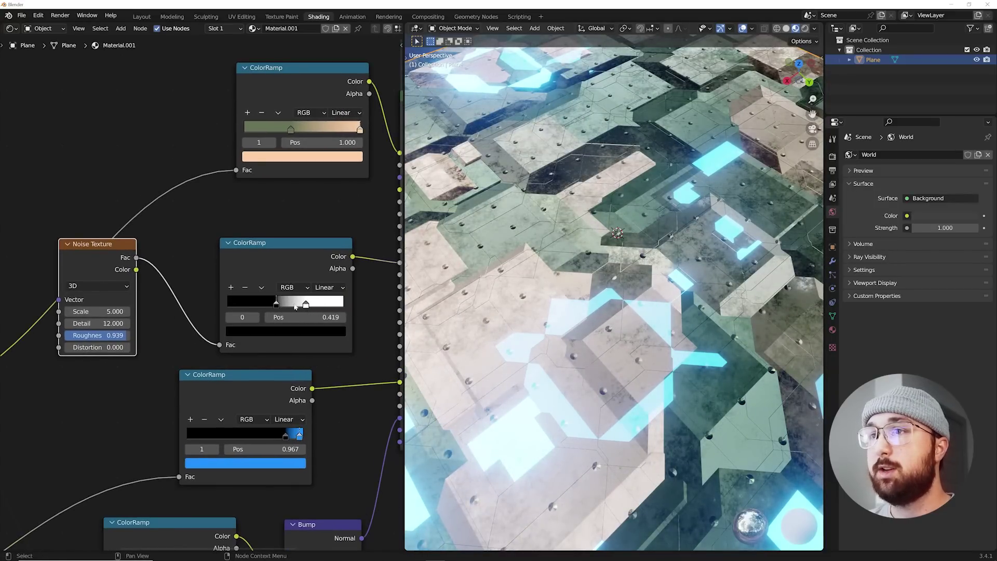
mouse_move(278, 306)
mouse_down()
mouse_move(297, 305)
mouse_move(279, 306)
mouse_up()
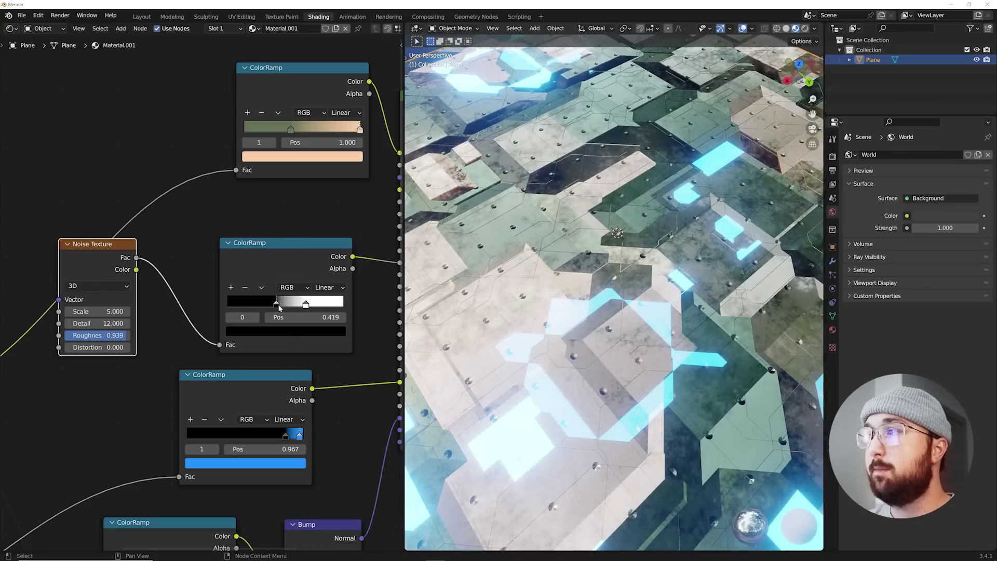
Step: Lighten the roughness ColorRamp's black stop to a medium grey
click(283, 331)
mouse_move(320, 255)
mouse_down()
mouse_move(321, 200)
mouse_move(321, 213)
mouse_up()
scroll(559, 323, down, 4)
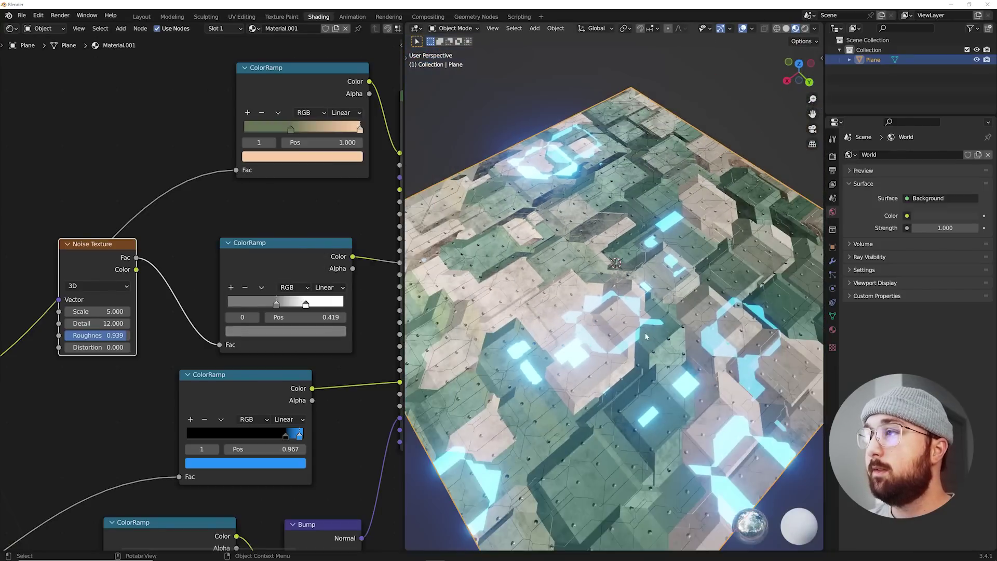
middle_drag(558, 324, 501, 351)
scroll(501, 350, up, 4)
Step: Darken the roughness ColorRamp's white stop to a light grey
click(306, 303)
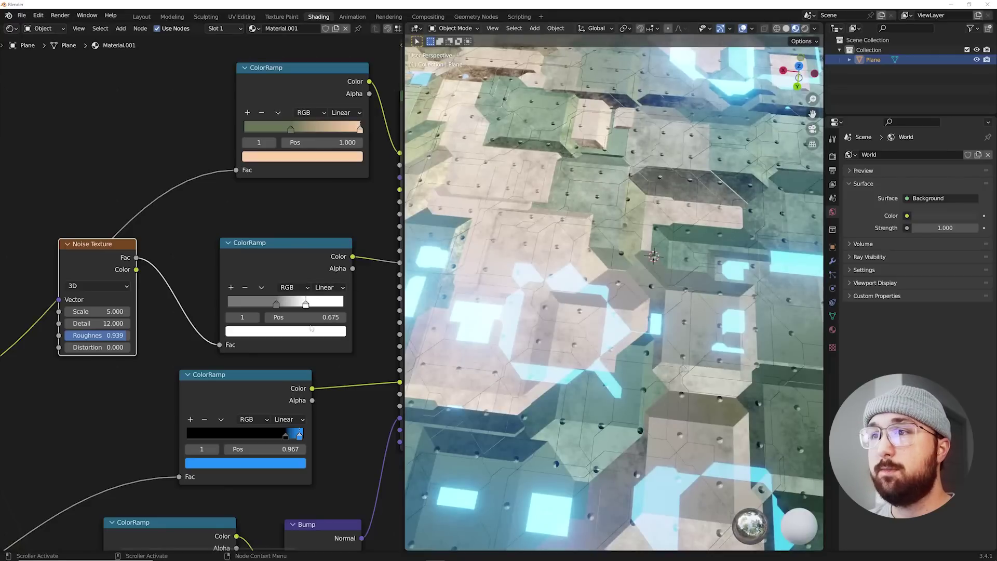
click(311, 329)
drag(320, 173, 320, 190)
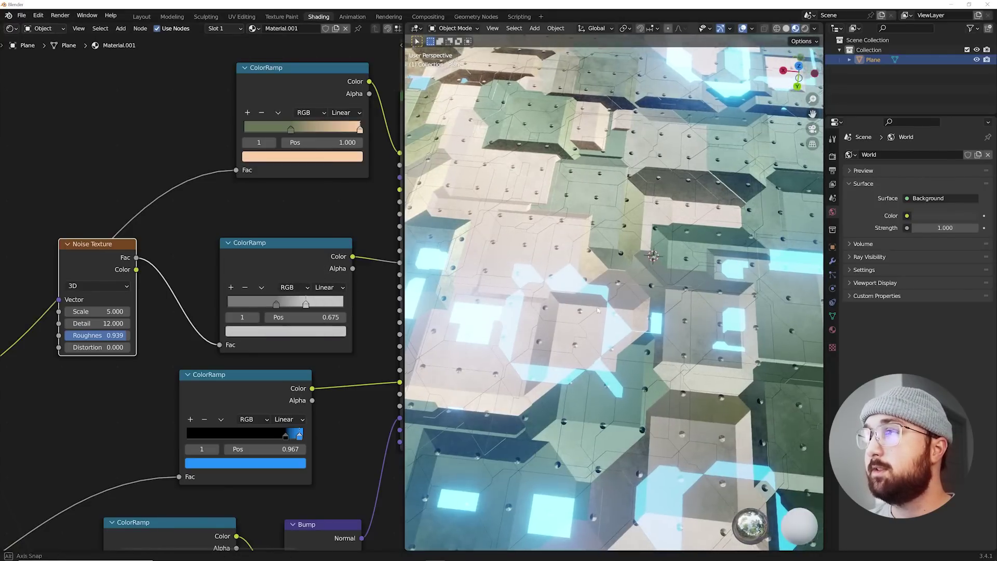
middle_drag(524, 317, 623, 343)
scroll(653, 331, down, 7)
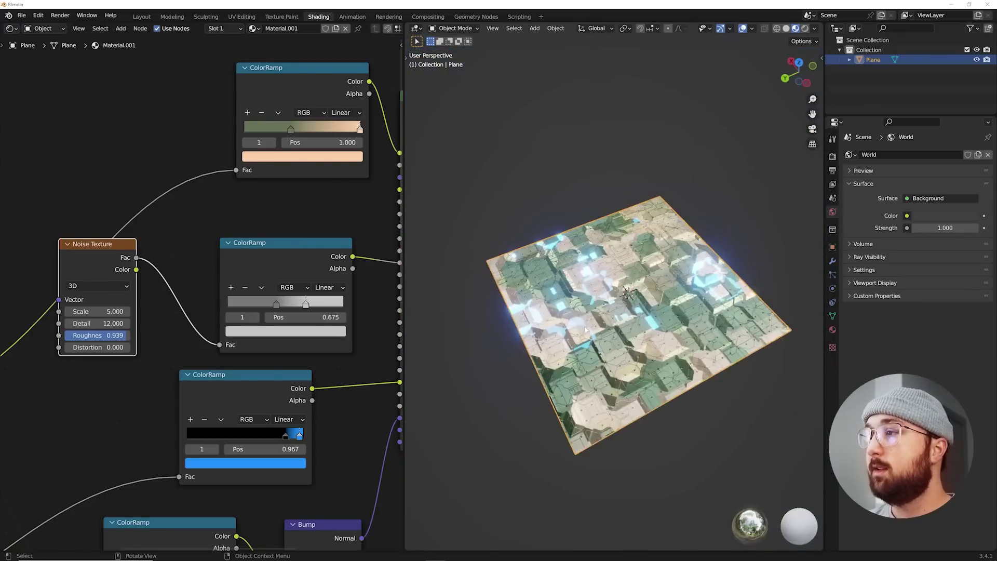
Step: Change the emission ColorRamp's blue stop to bright green and set the Principled BSDF's Emission Strength to 58.900
scroll(600, 352, up, 6)
scroll(300, 370, down, 2)
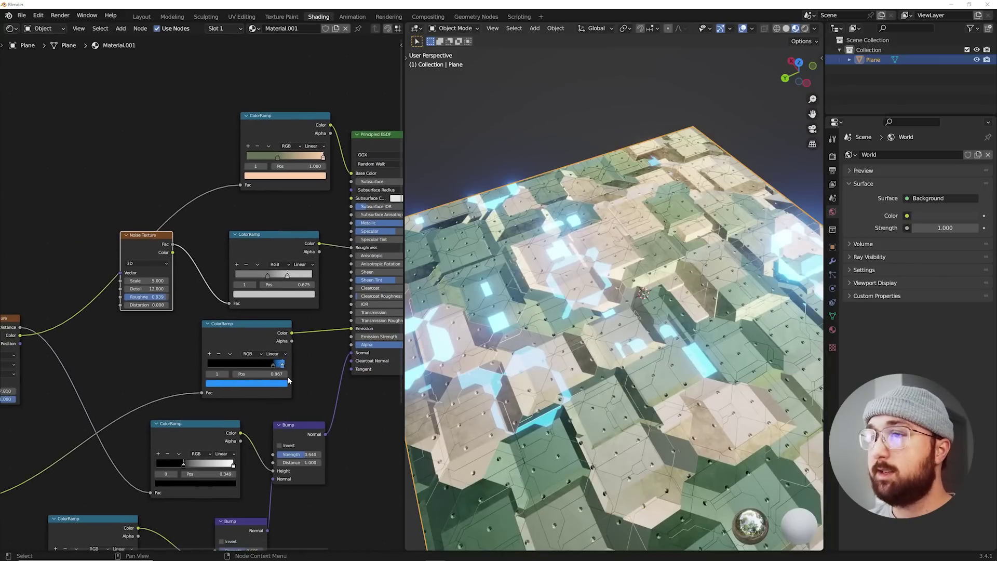
click(276, 384)
drag(227, 327, 218, 282)
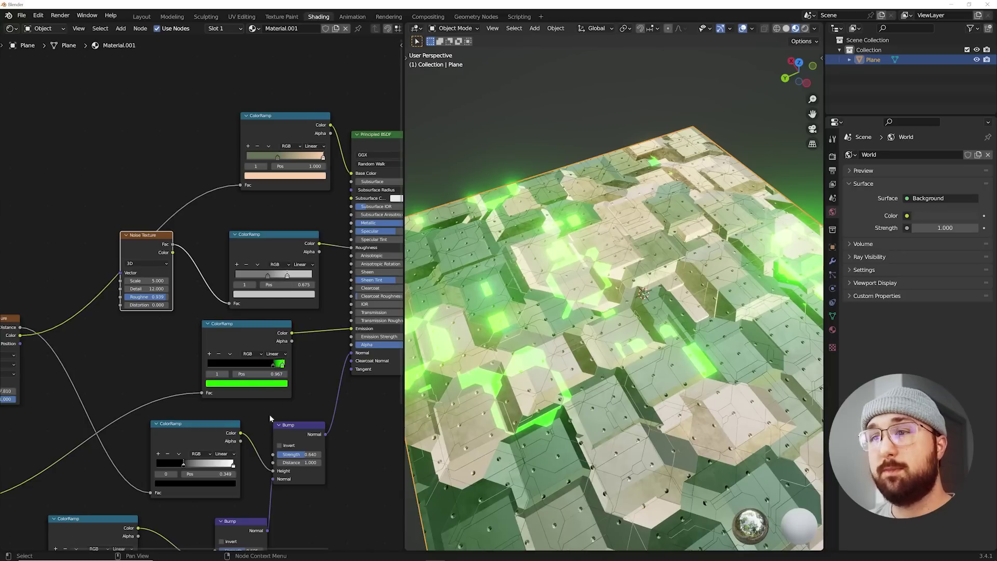
middle_drag(270, 418, 193, 426)
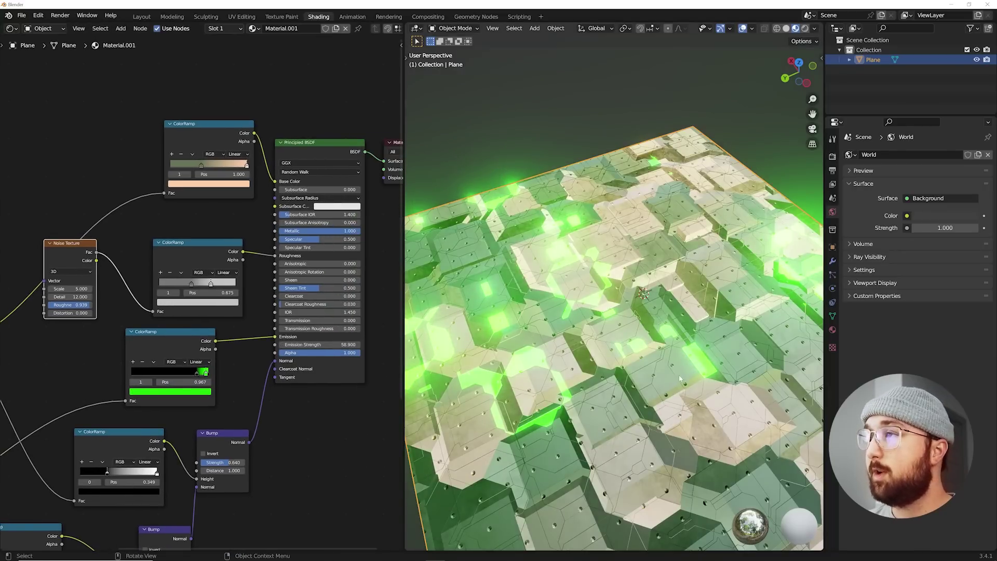
middle_drag(679, 379, 675, 328)
scroll(584, 332, up, 2)
scroll(547, 390, down, 4)
scroll(675, 327, up, 4)
Step: Review the 4D Voronoi Texture's distance metric, feature and dimension options, the addable texture nodes, and the plane from another angle
middle_drag(294, 378, 403, 261)
scroll(202, 271, down, 2)
middle_drag(6, 322, 265, 328)
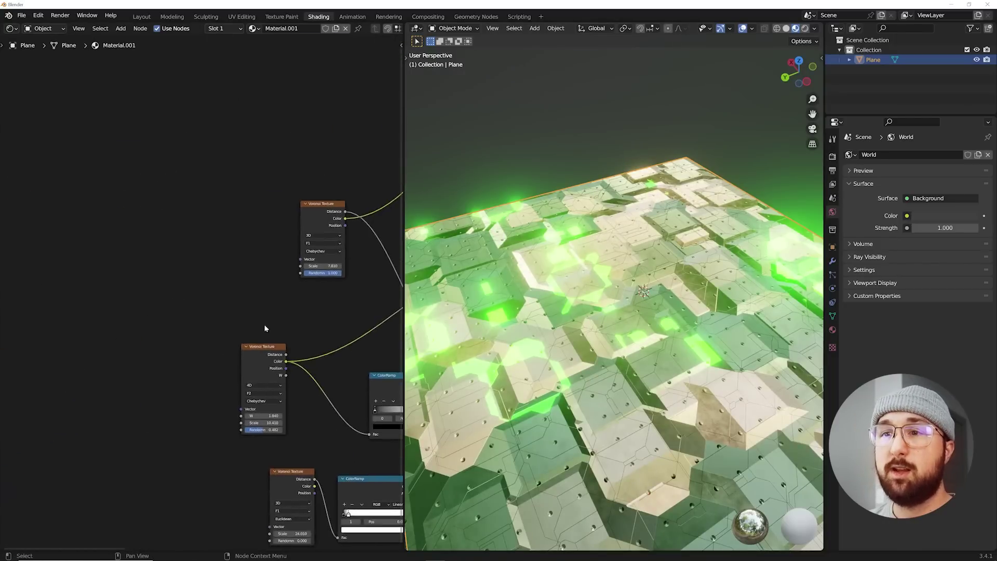
scroll(265, 328, up, 3)
click(223, 393)
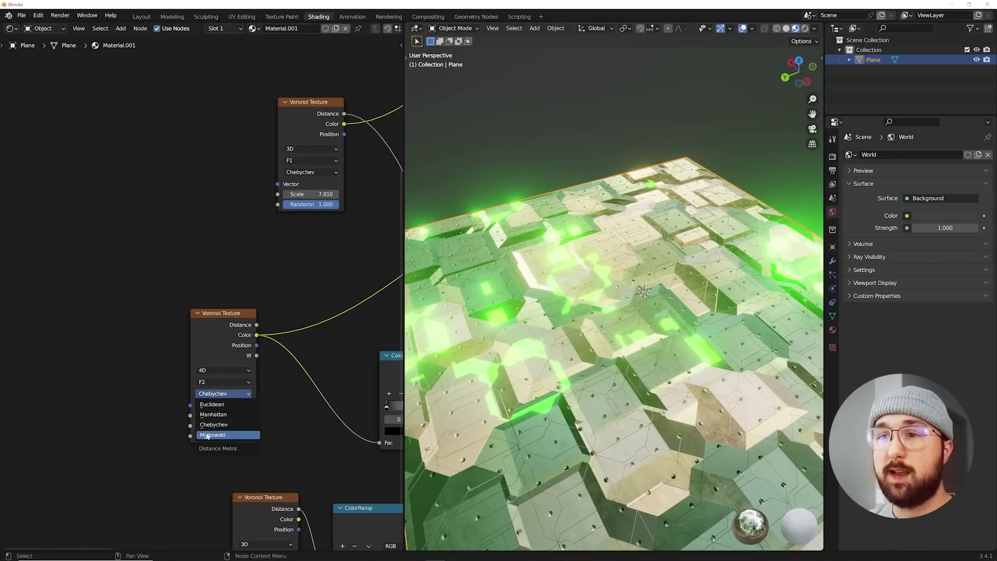
click(235, 376)
click(230, 381)
click(229, 247)
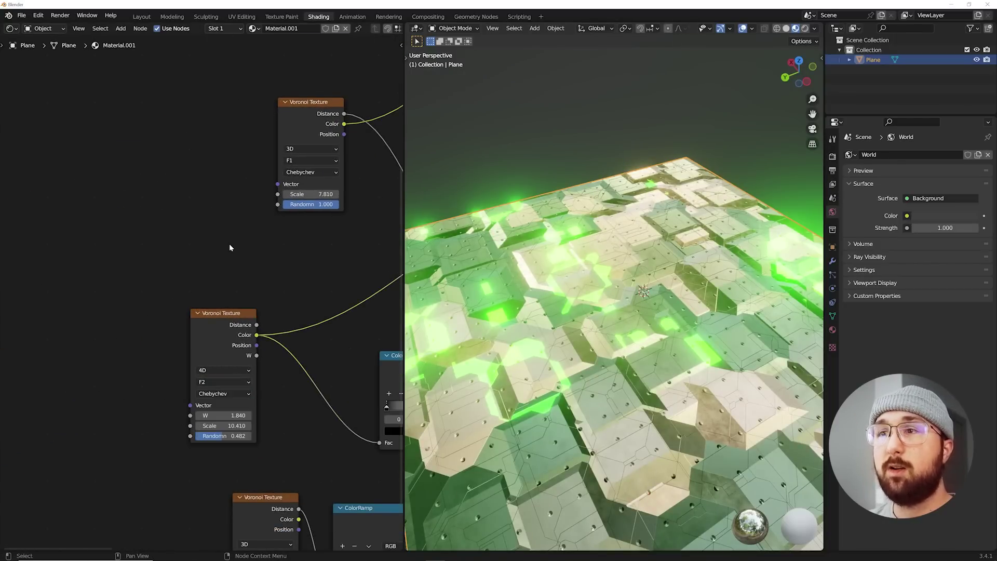
key(shift+a)
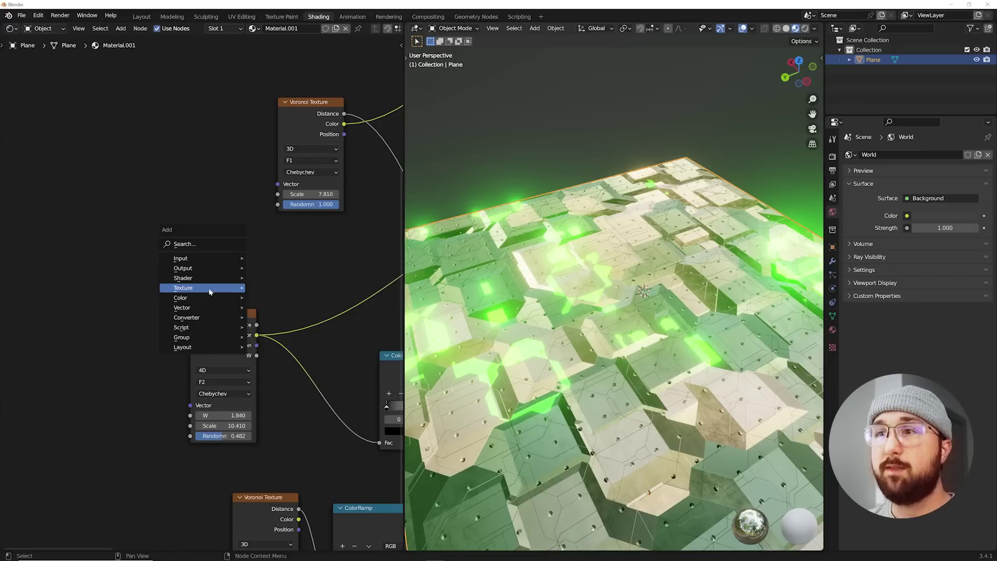
mouse_move(212, 289)
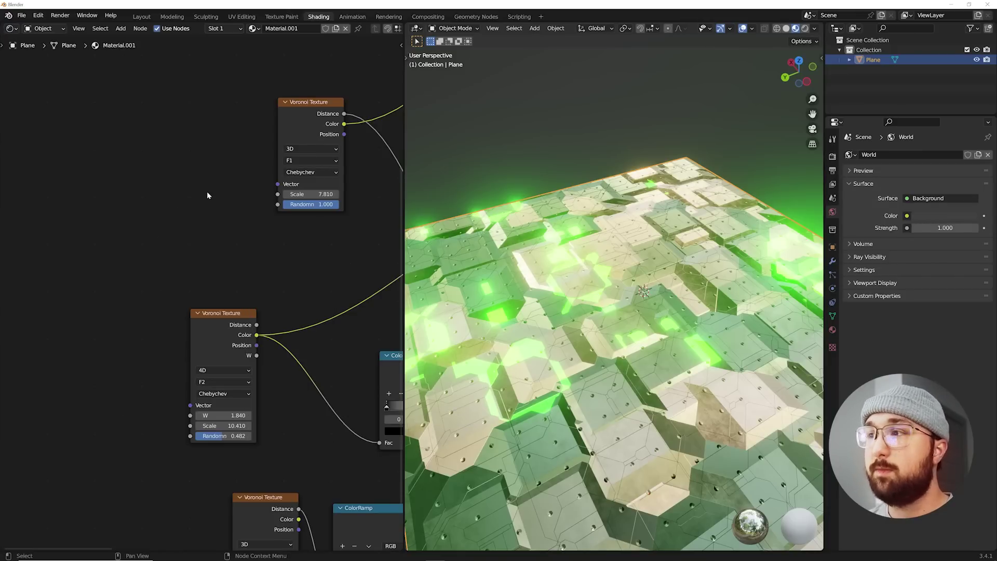
middle_drag(574, 321, 532, 323)
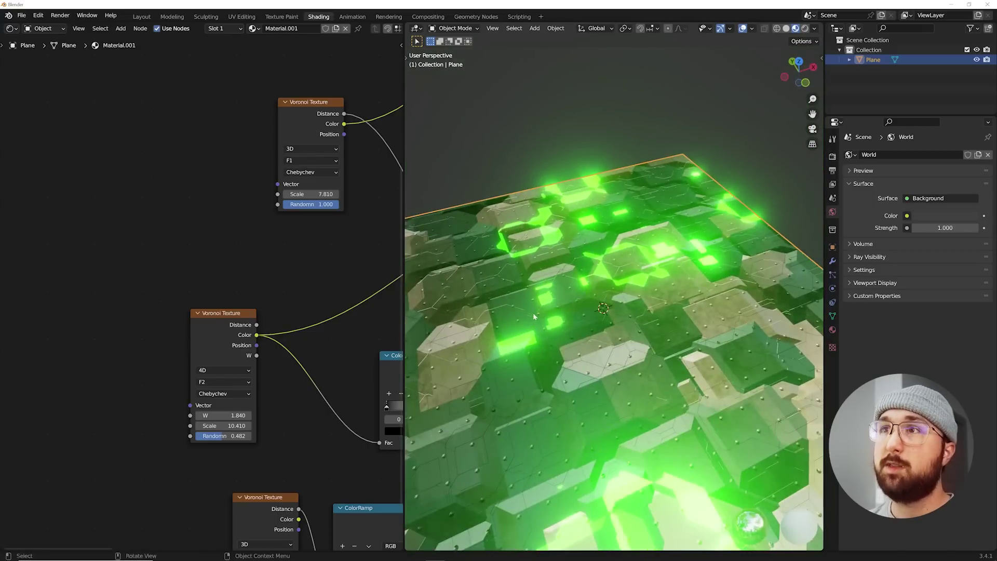
Step: Tidy the node layout by shifting the 3D Chebychev Voronoi Texture left and nudging the Noise Texture slightly left and down
drag(307, 101, 249, 108)
scroll(325, 125, down, 4)
middle_drag(325, 126, 159, 198)
mouse_move(254, 158)
mouse_down()
mouse_move(230, 176)
mouse_move(239, 168)
mouse_up()
middle_drag(229, 341, 330, 156)
Step: Widen the 3D viewport by narrowing the shader editor so the whole plane can be viewed
mouse_move(644, 291)
middle_down()
mouse_move(631, 333)
mouse_move(561, 328)
mouse_move(484, 275)
mouse_move(644, 306)
mouse_move(609, 329)
mouse_move(680, 321)
mouse_move(648, 305)
middle_up()
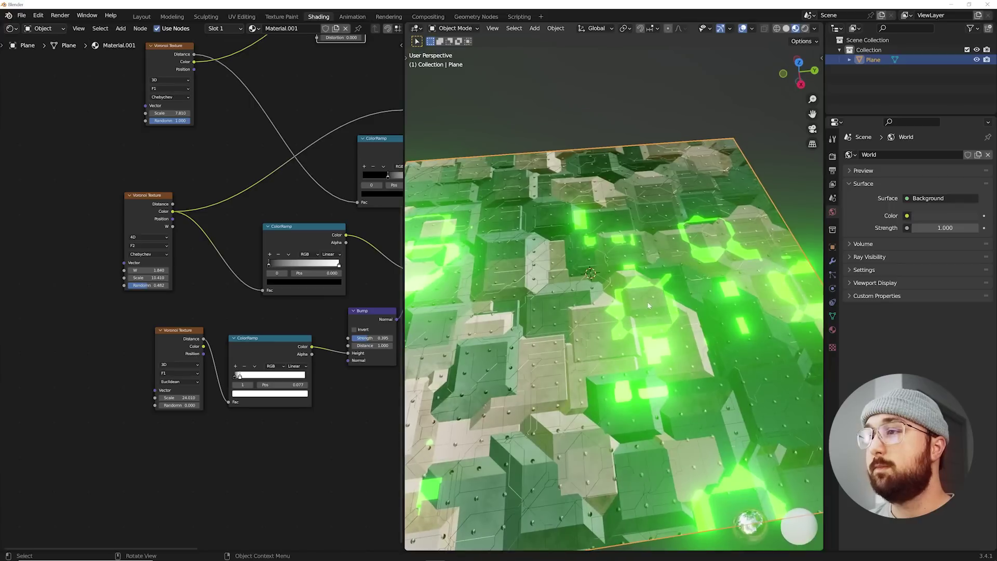
drag(400, 353, 242, 353)
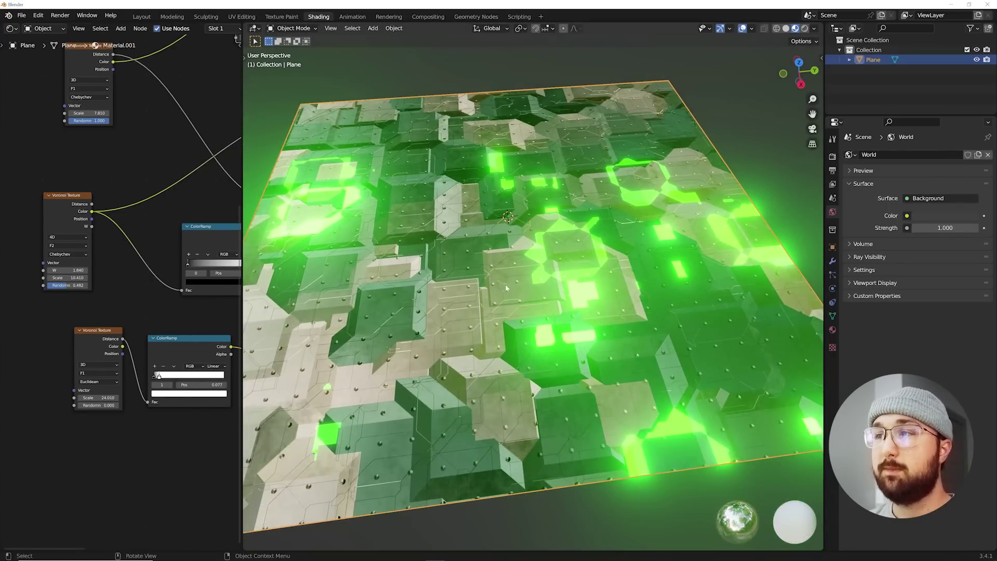